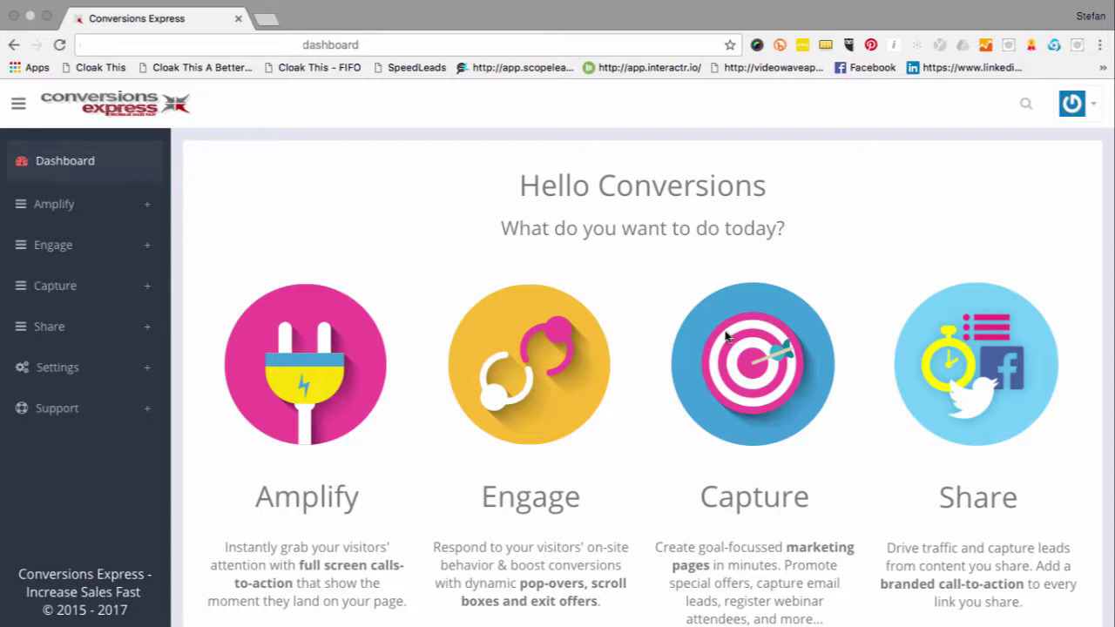
- Start a new Amplify campaign and browse the Collect email designs for a template
click(149, 210)
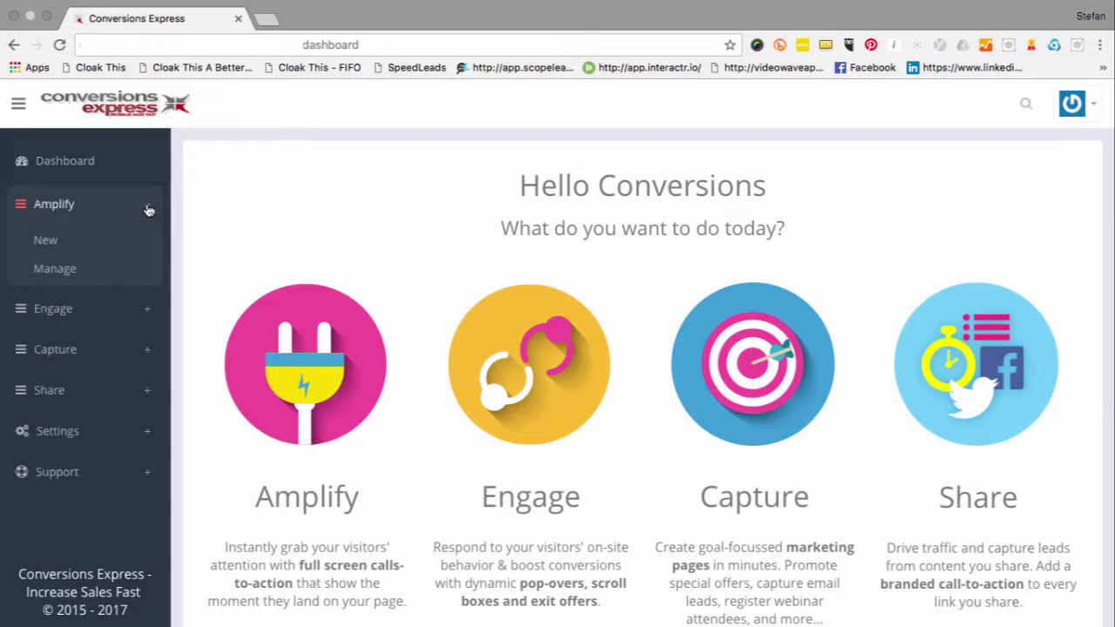
click(52, 243)
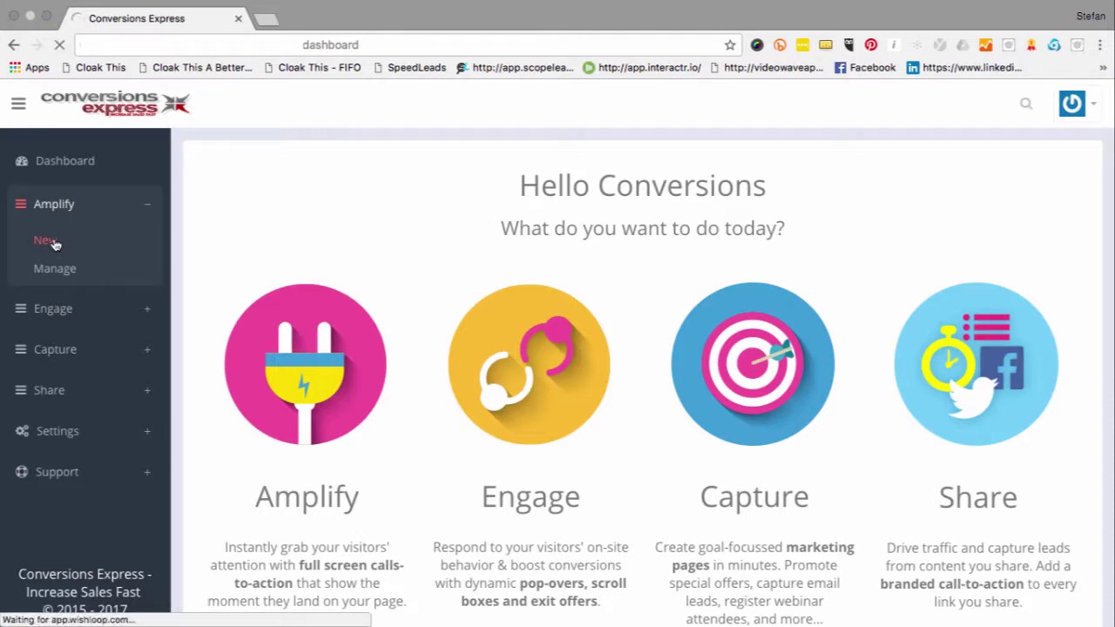
mouse_move(328, 298)
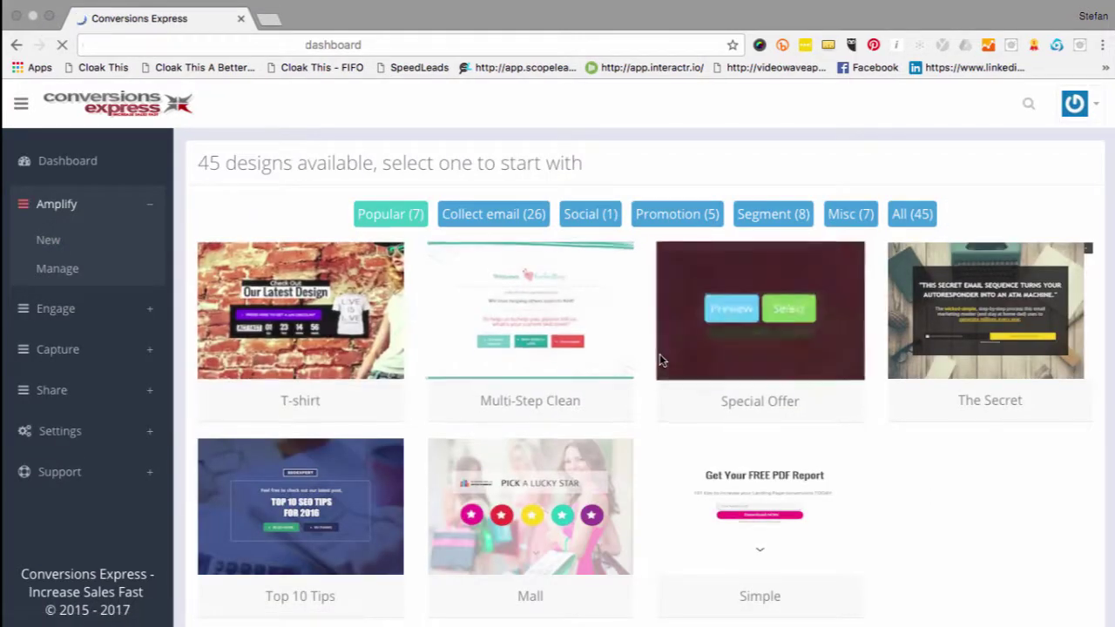
scroll(660, 360, down, 2)
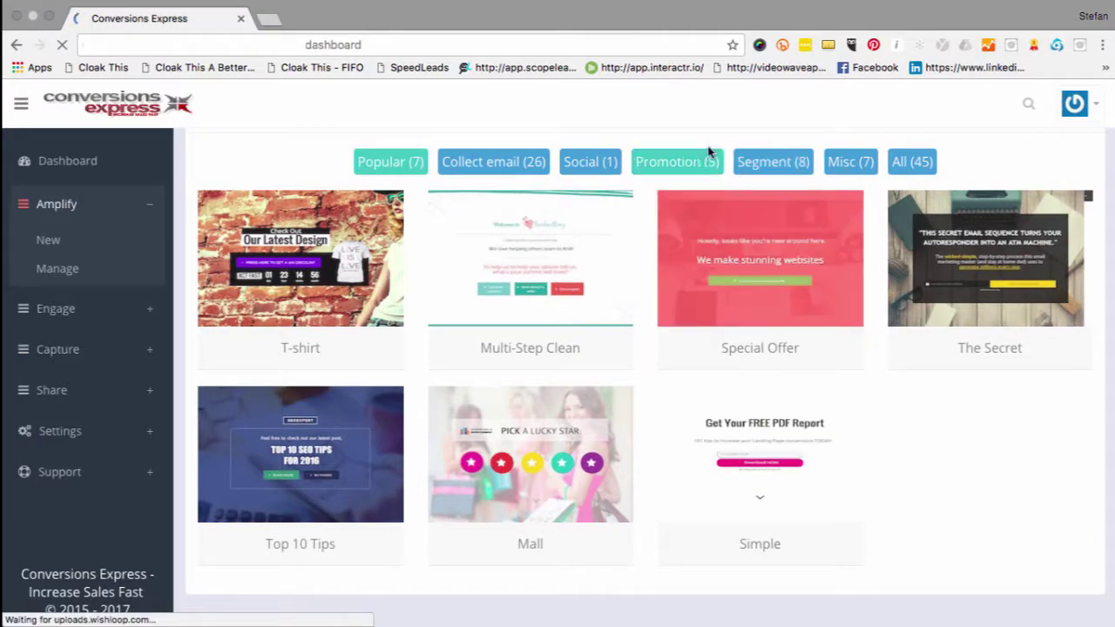
click(490, 161)
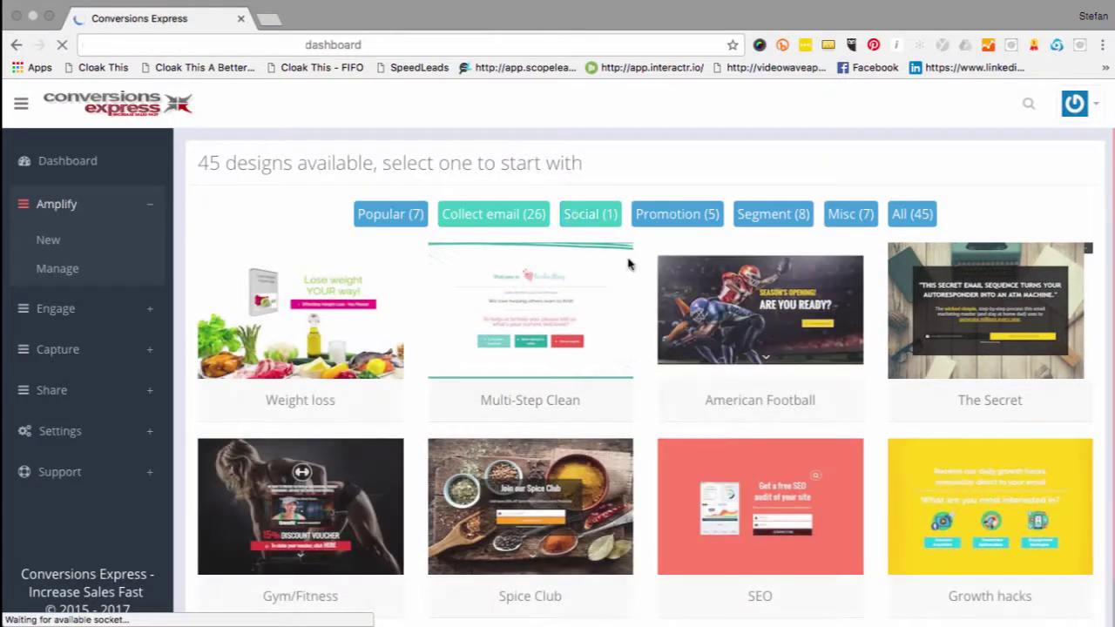
scroll(672, 294, down, 5)
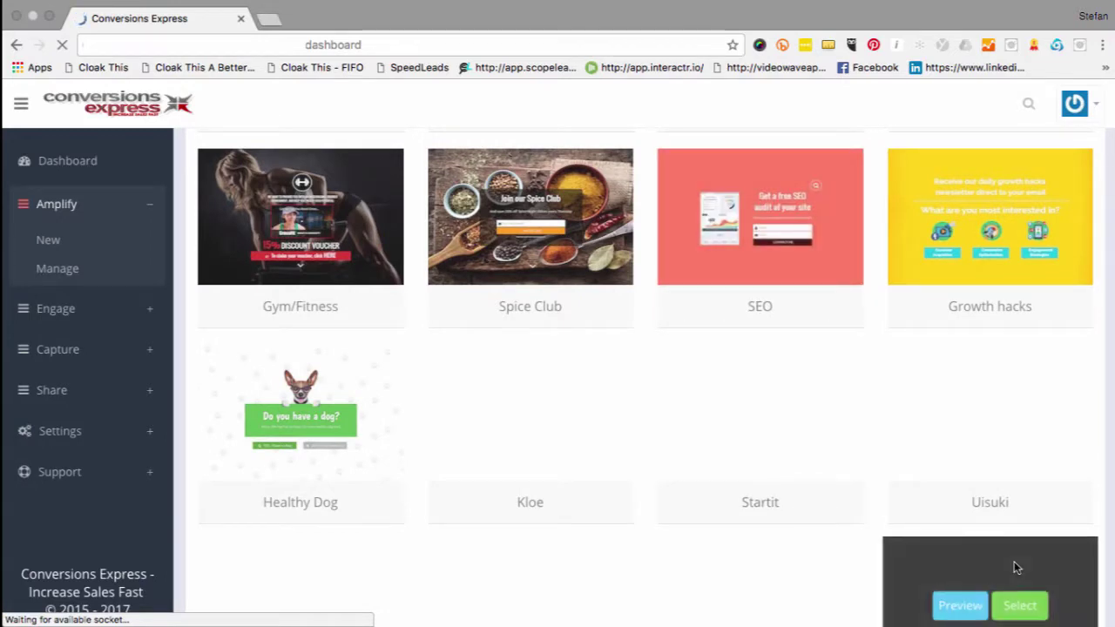
scroll(1014, 564, down, 10)
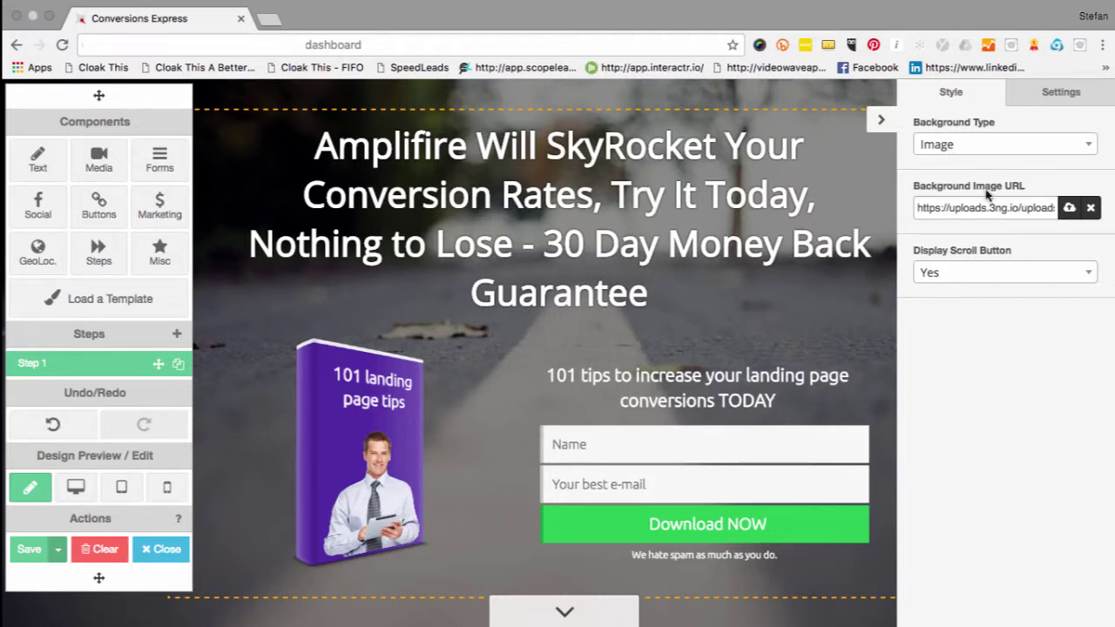
- Replace the page's background image with the night highway light-trails picture from the Backgrounds library
click(1069, 209)
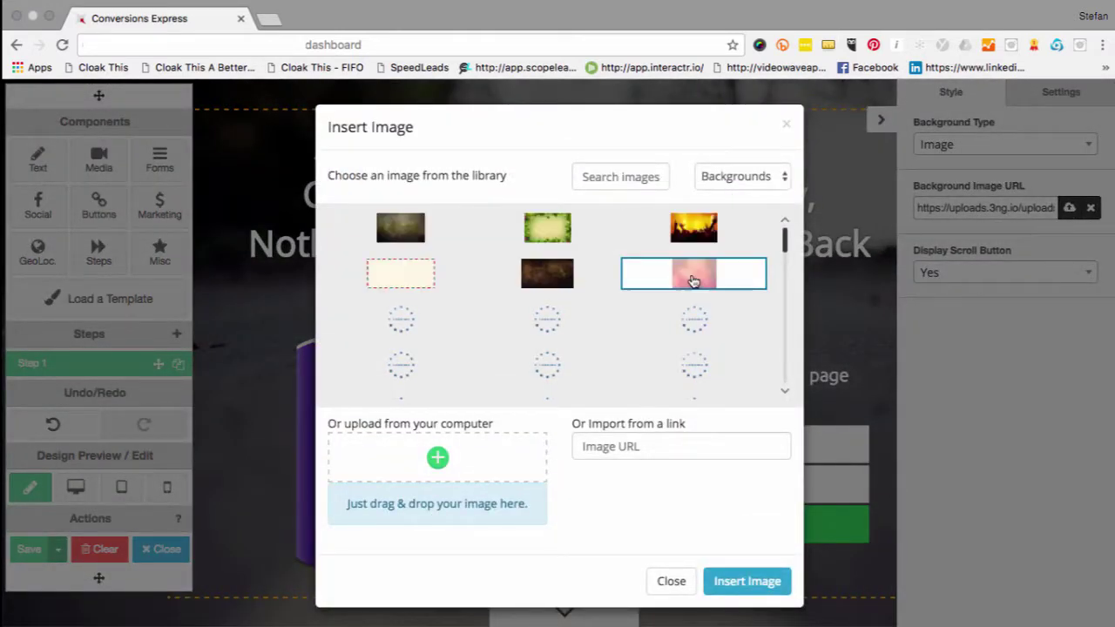
scroll(752, 331, down, 3)
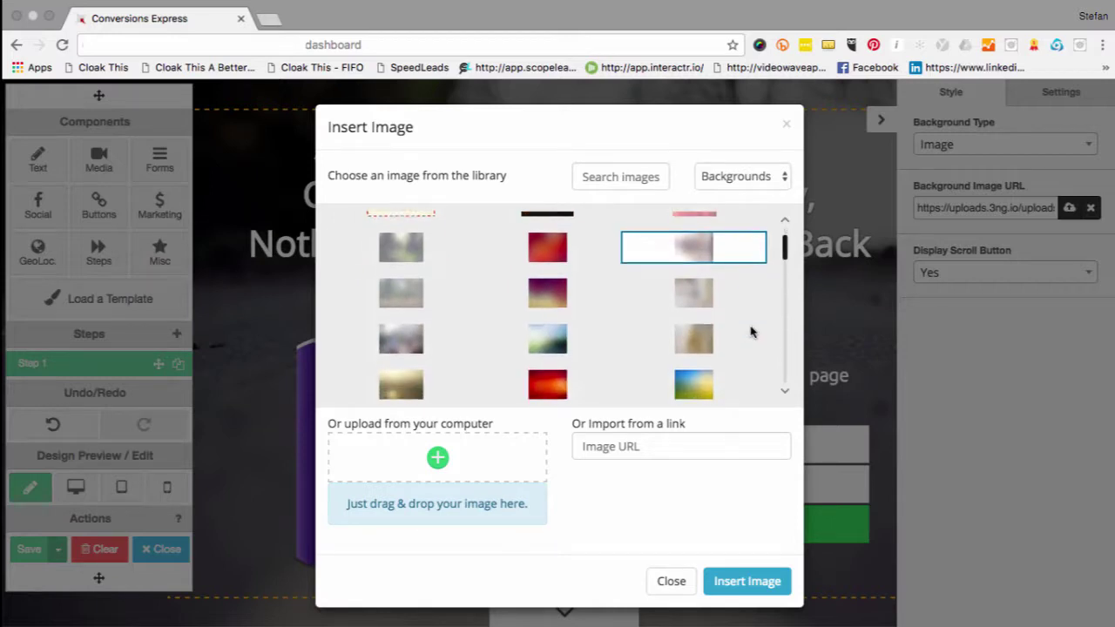
scroll(752, 331, down, 3)
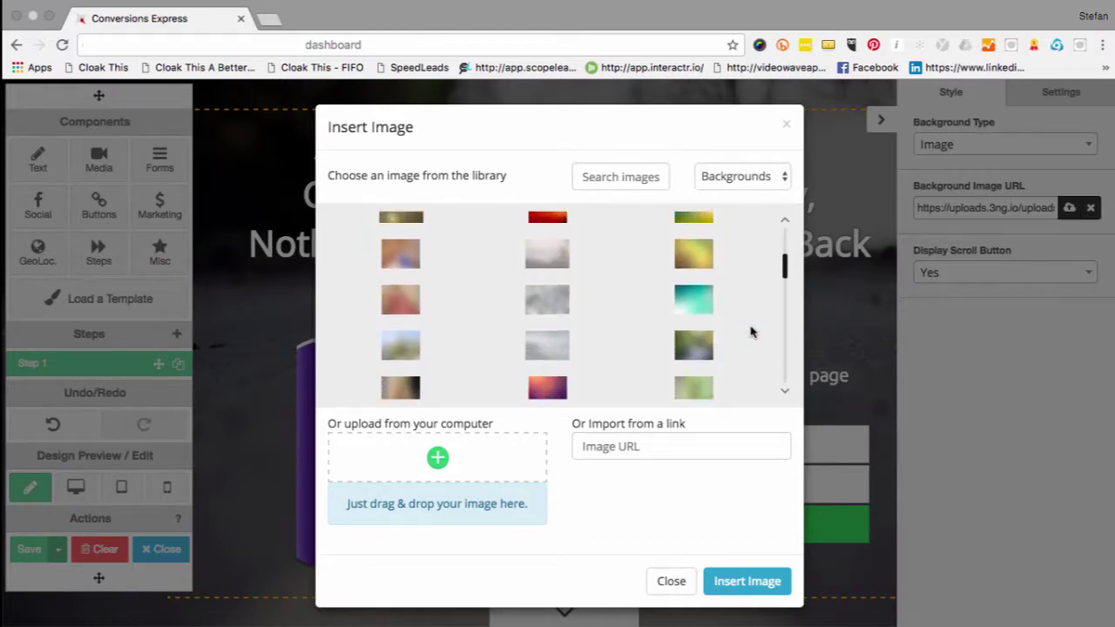
scroll(752, 331, down, 5)
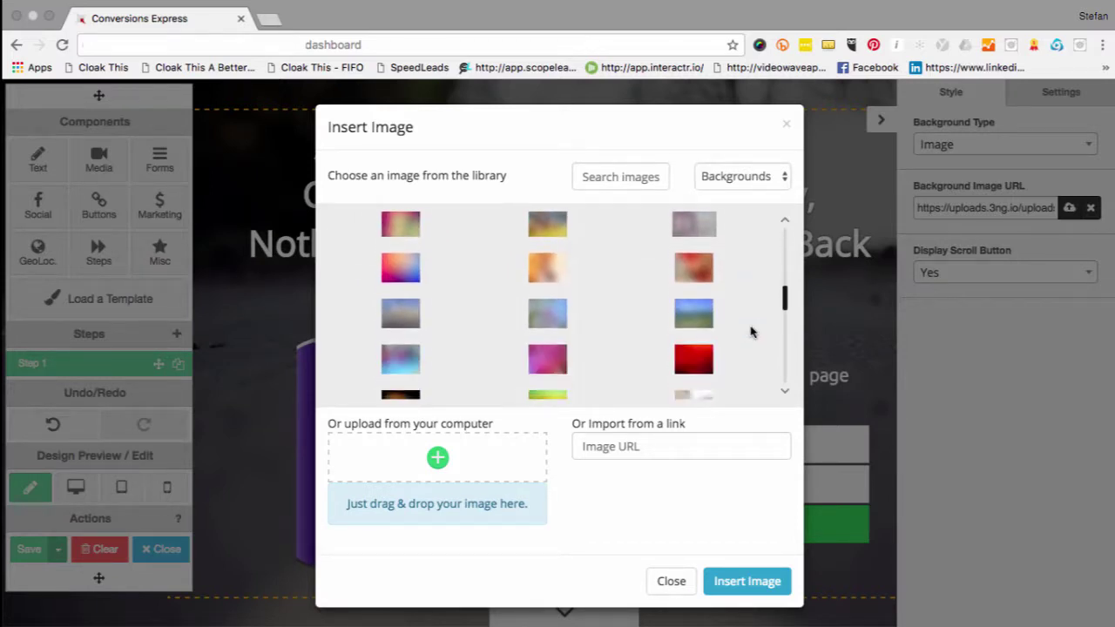
scroll(752, 331, down, 6)
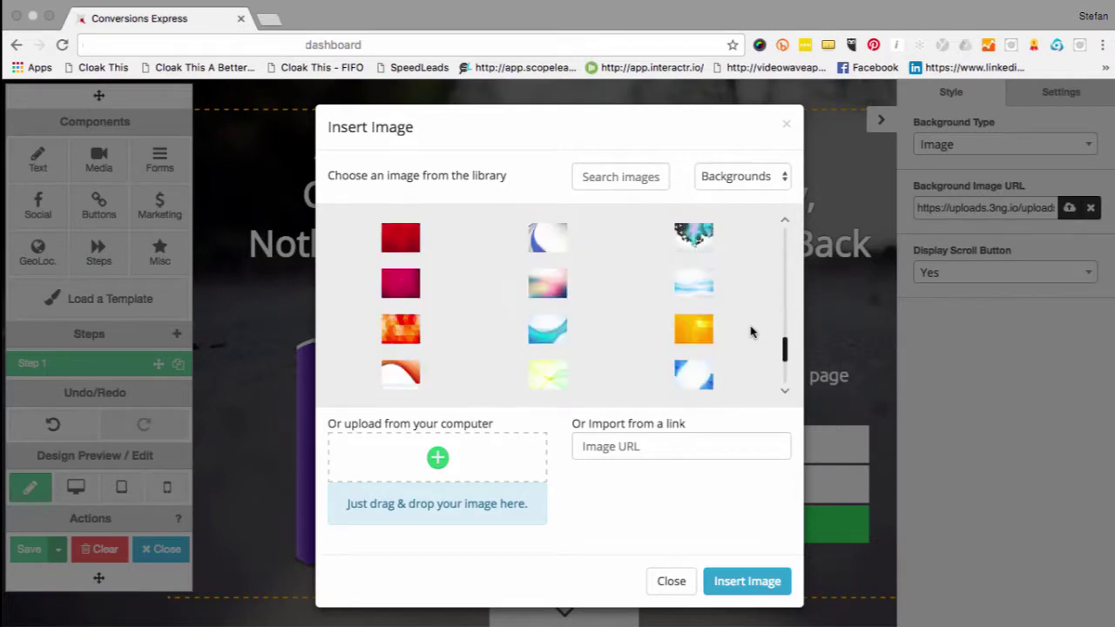
scroll(752, 331, down, 3)
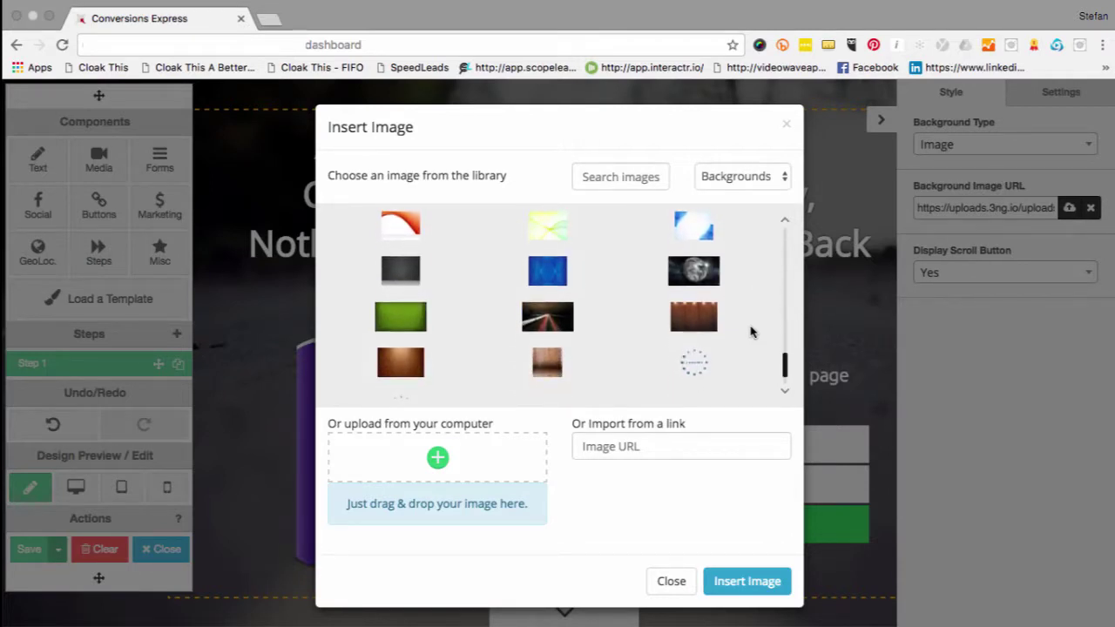
click(547, 305)
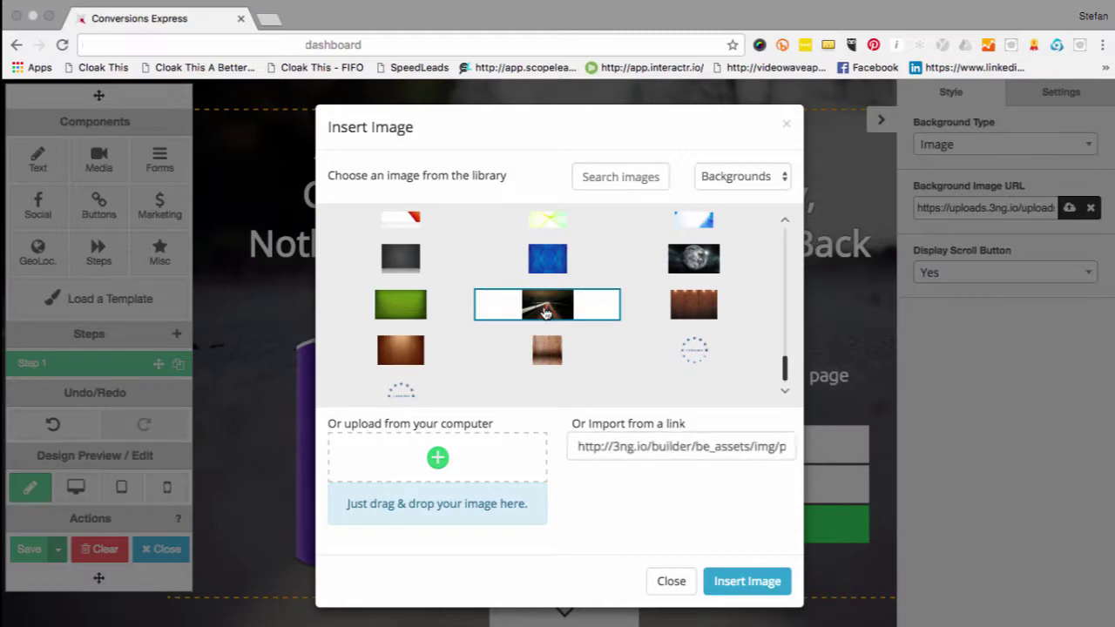
click(743, 584)
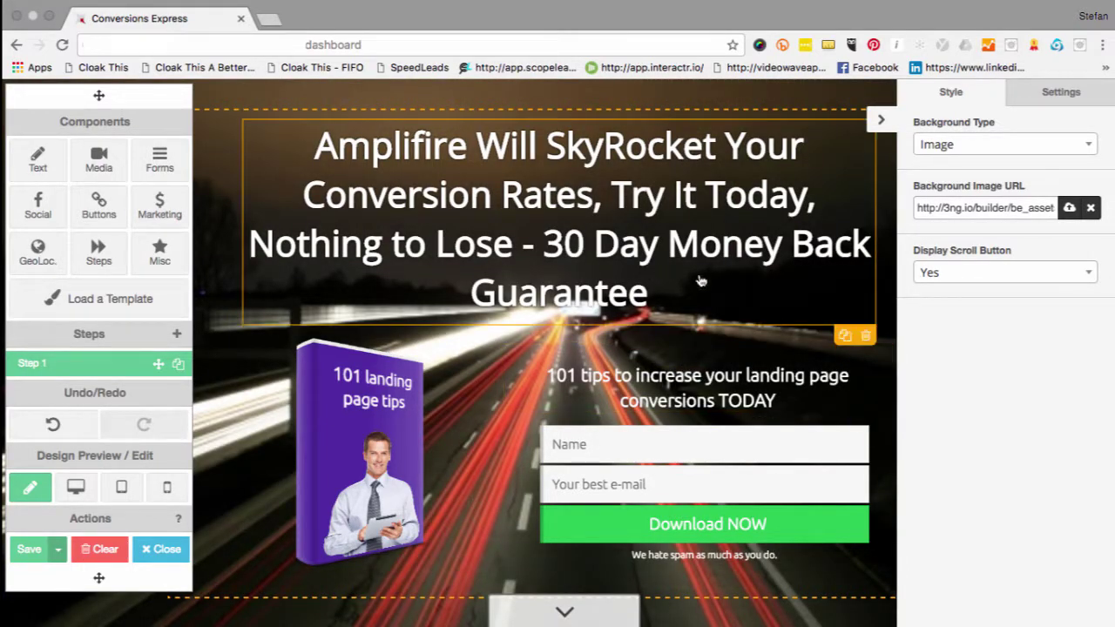
- Replace the headline text with "Would you like a FREE Property report on your local area?" and save it
double_click(482, 148)
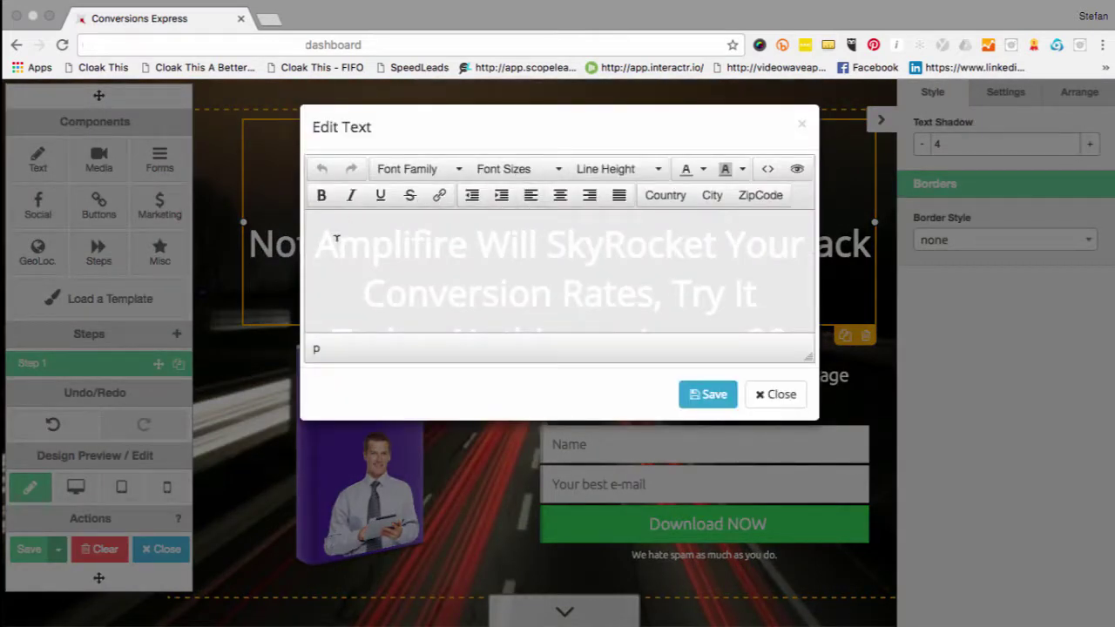
drag(335, 237, 689, 338)
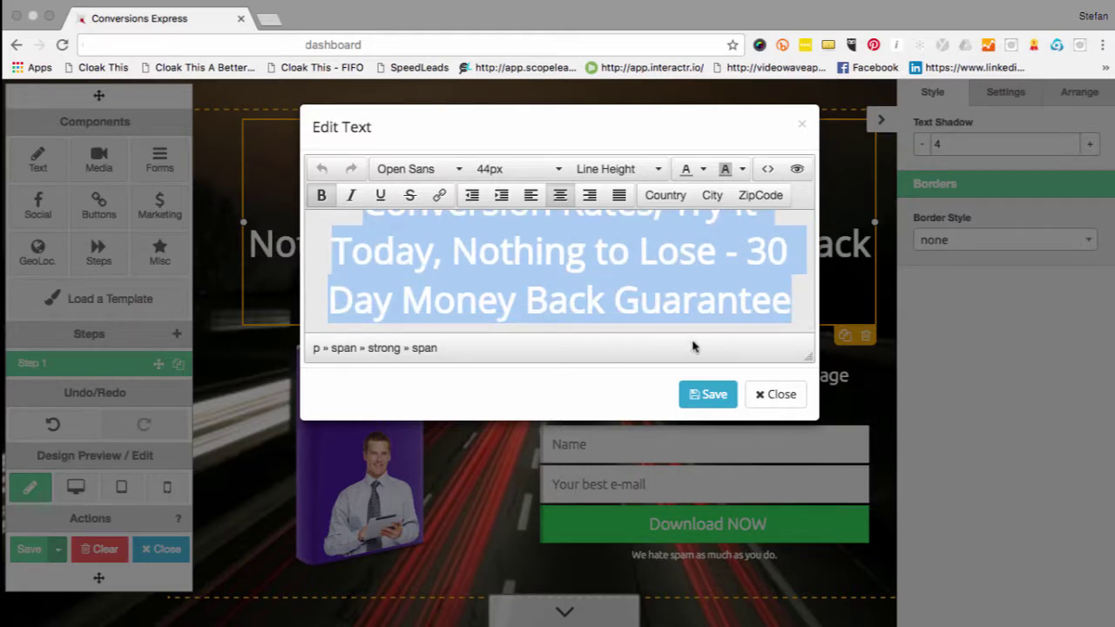
text(AEnt)
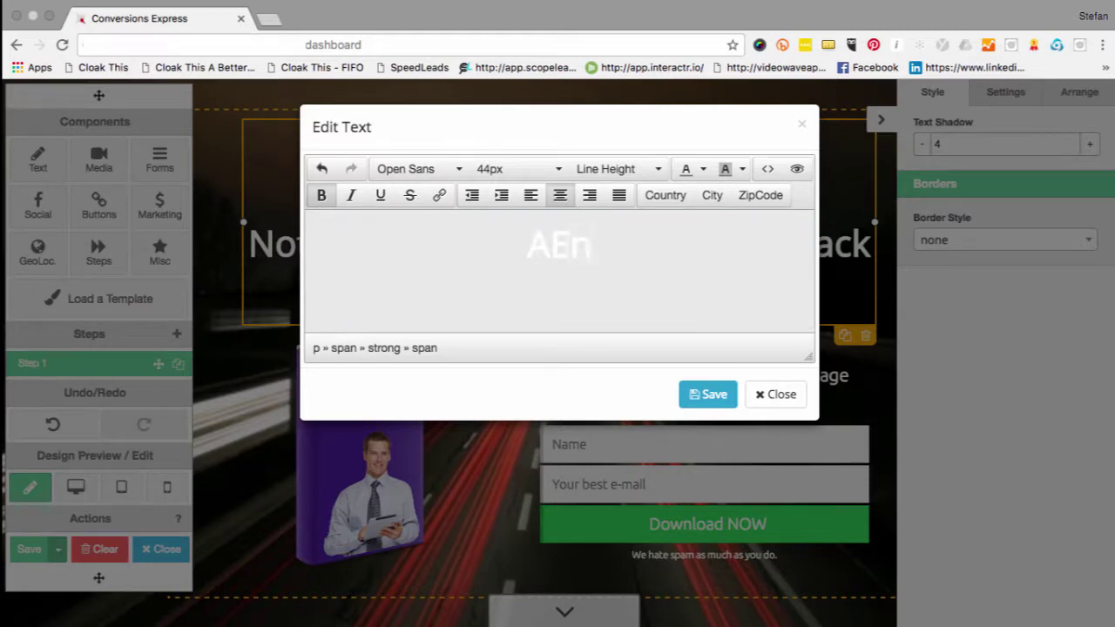
key(BackSpace)
key(BackSpace)
key(BackSpace)
key(BackSpace)
text(Would you )
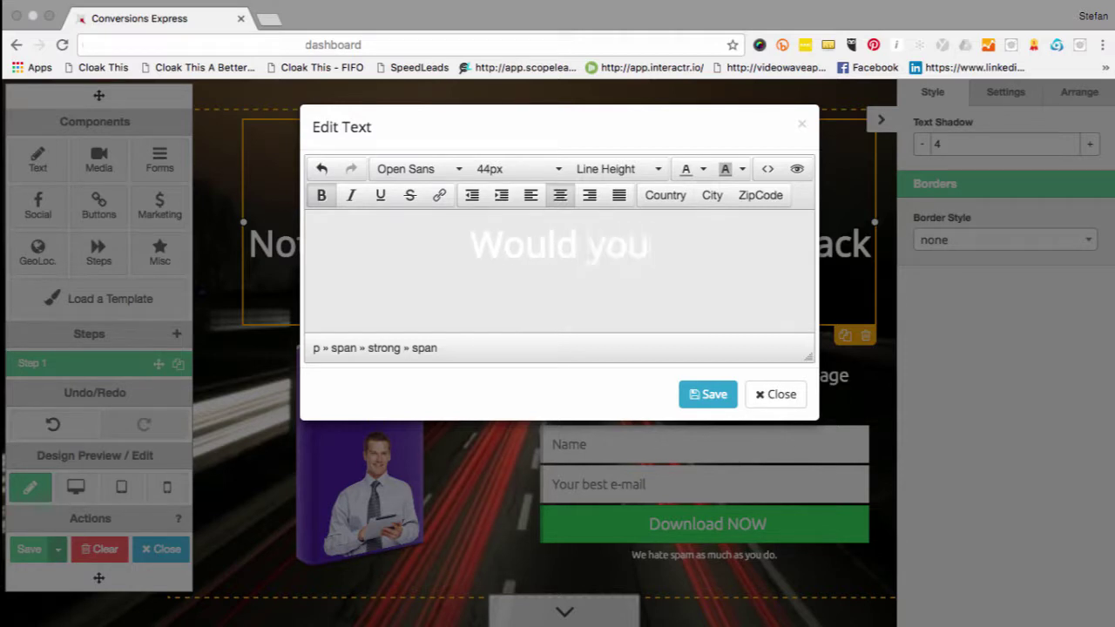
text(like)
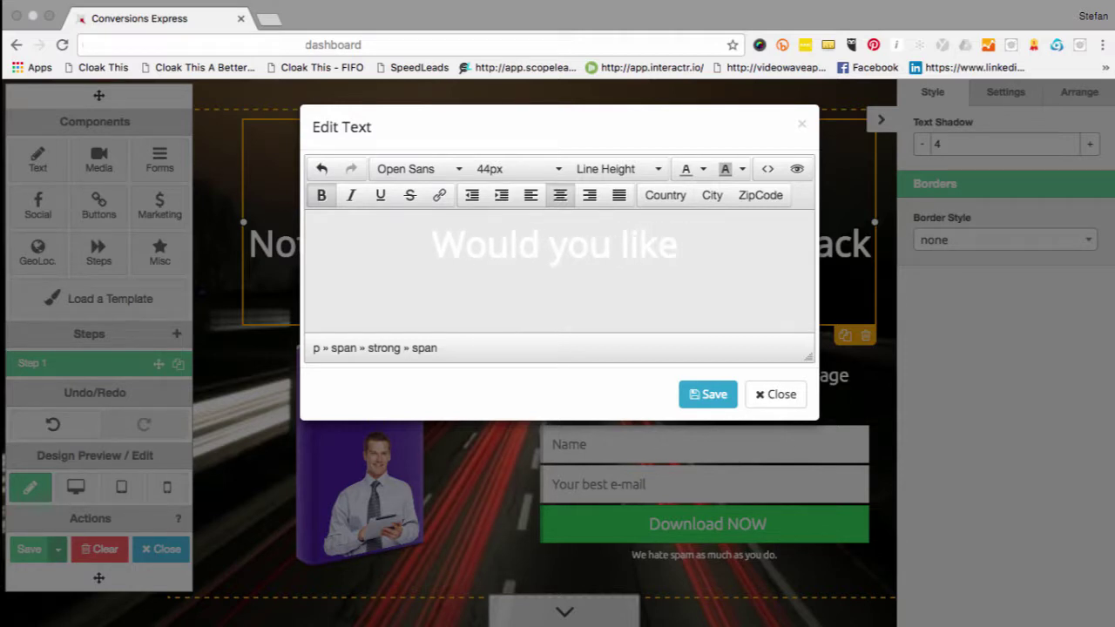
text( a f)
key(BackSpace)
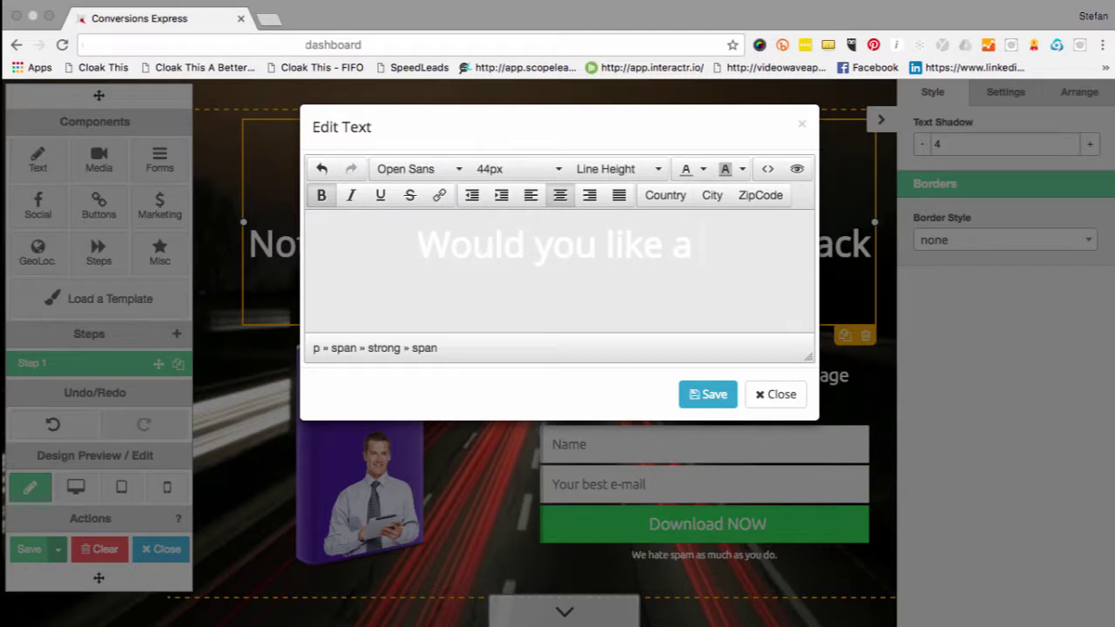
text(FREE)
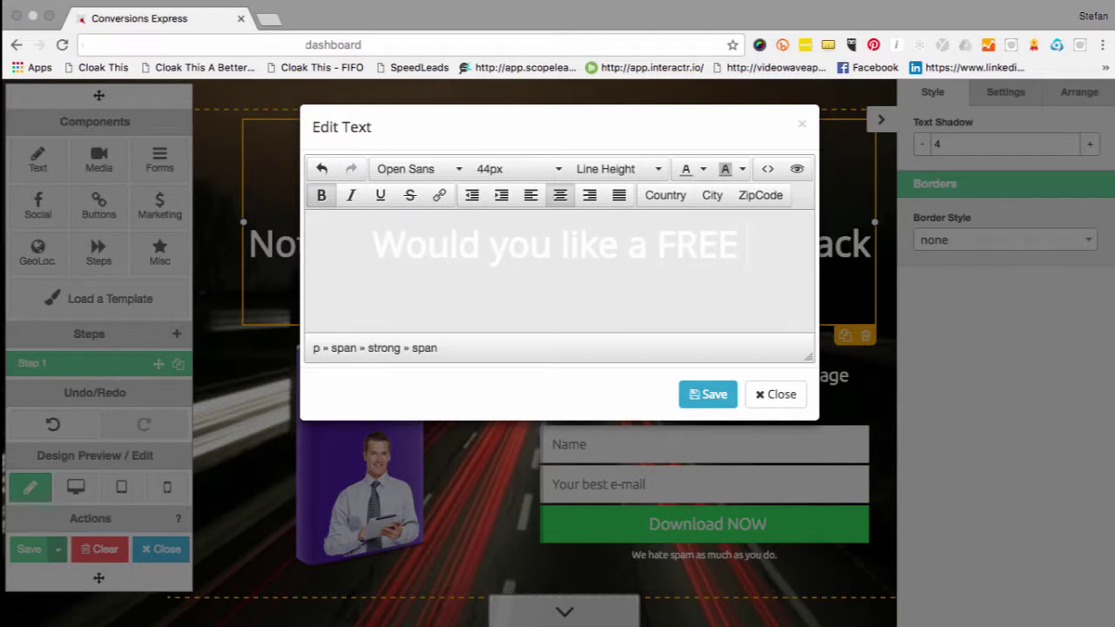
text( report o)
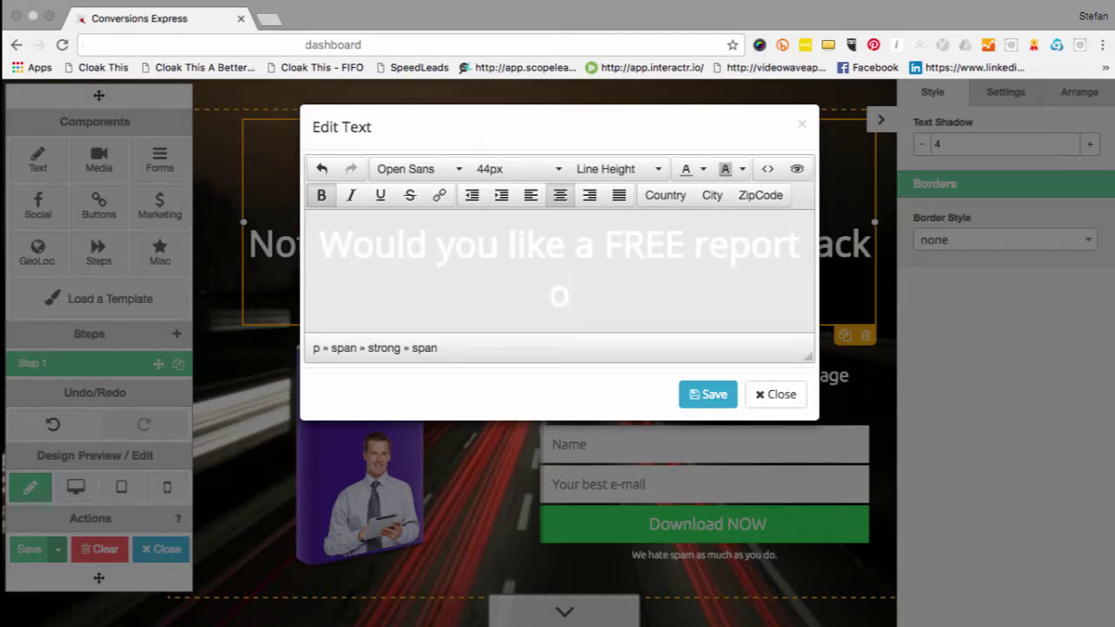
text(n your lo)
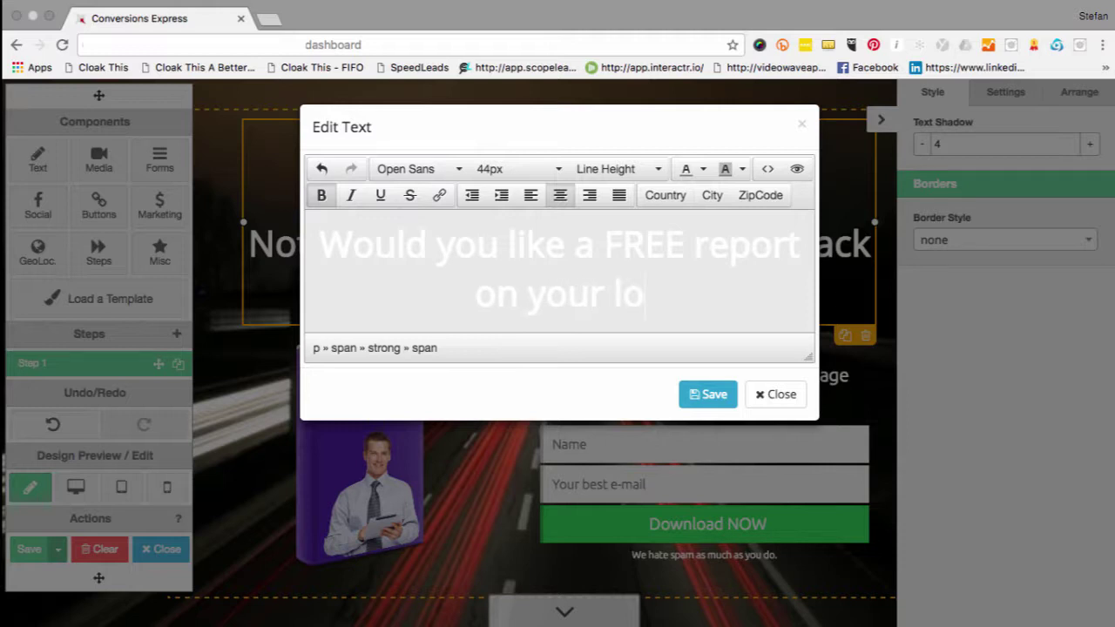
text(cal area)
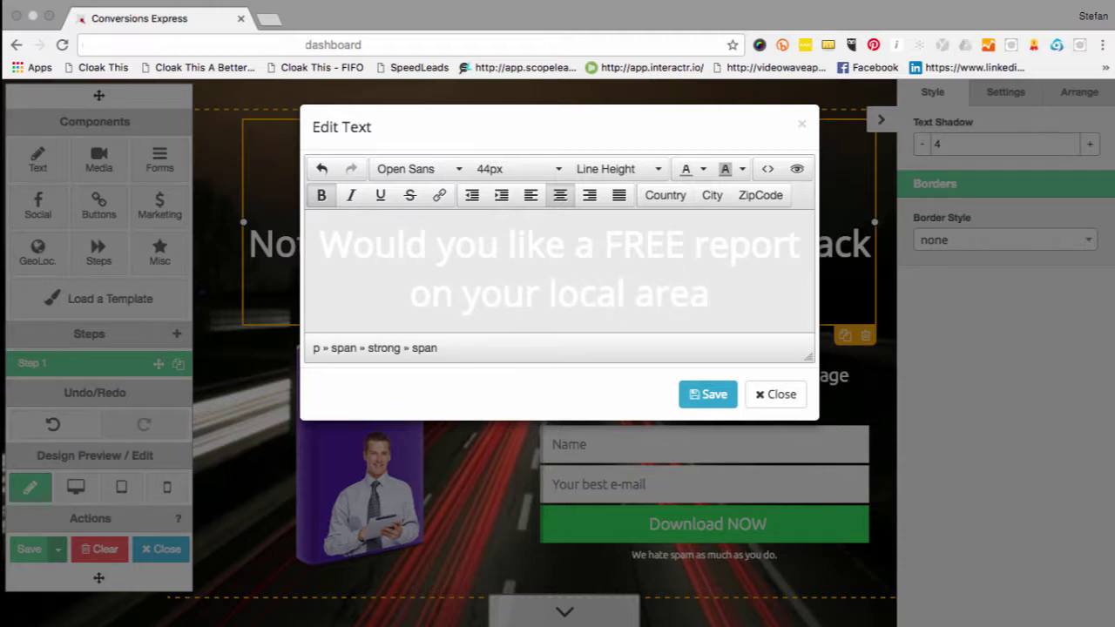
text(?)
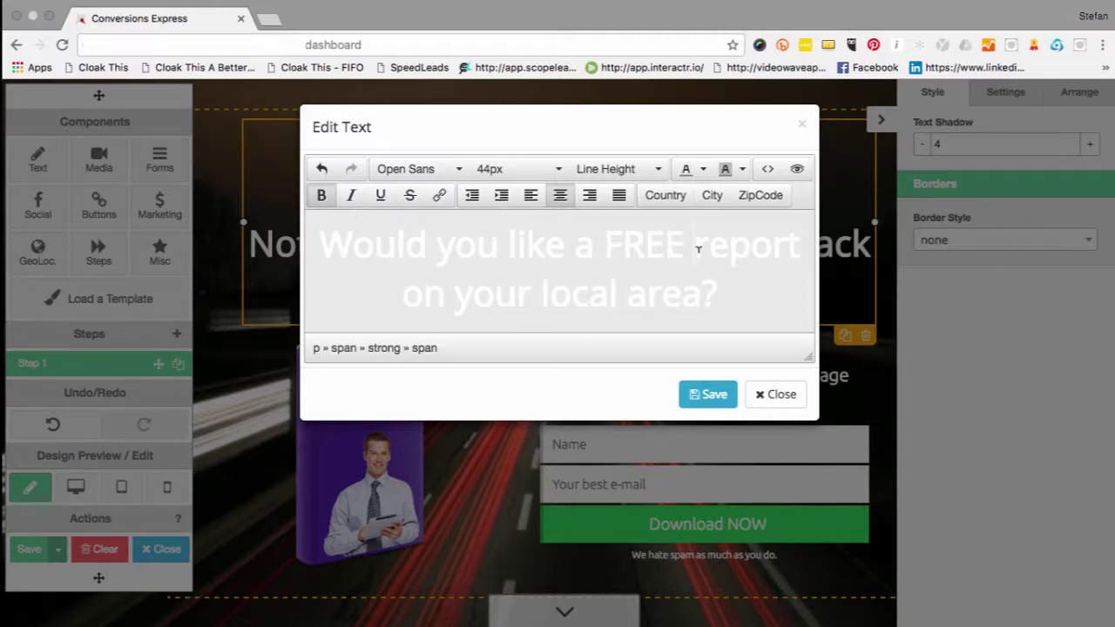
text(Property)
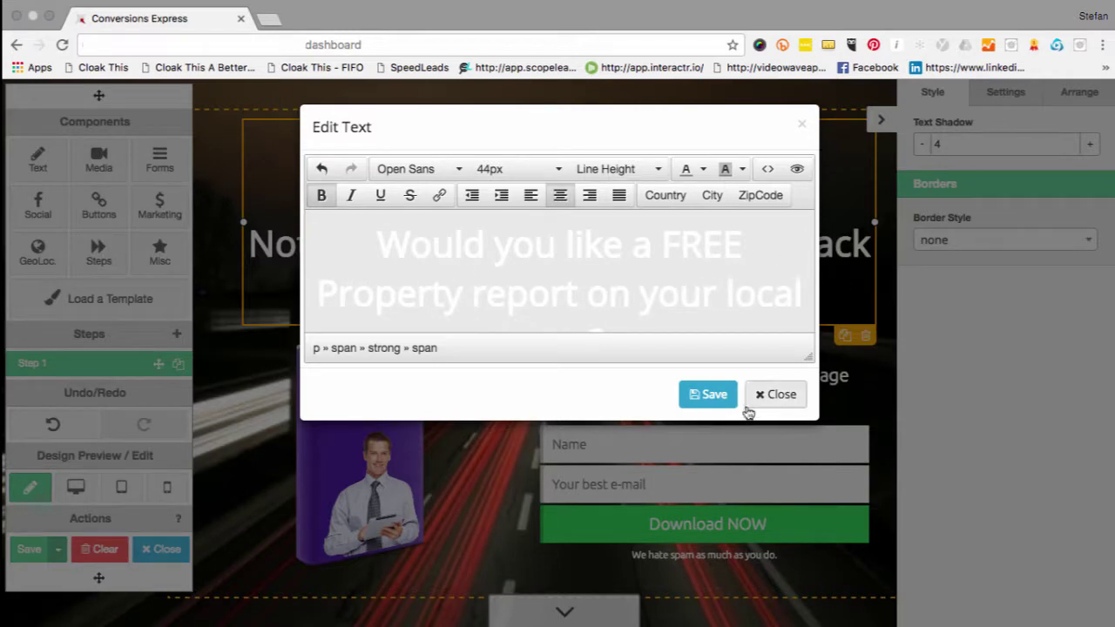
click(709, 397)
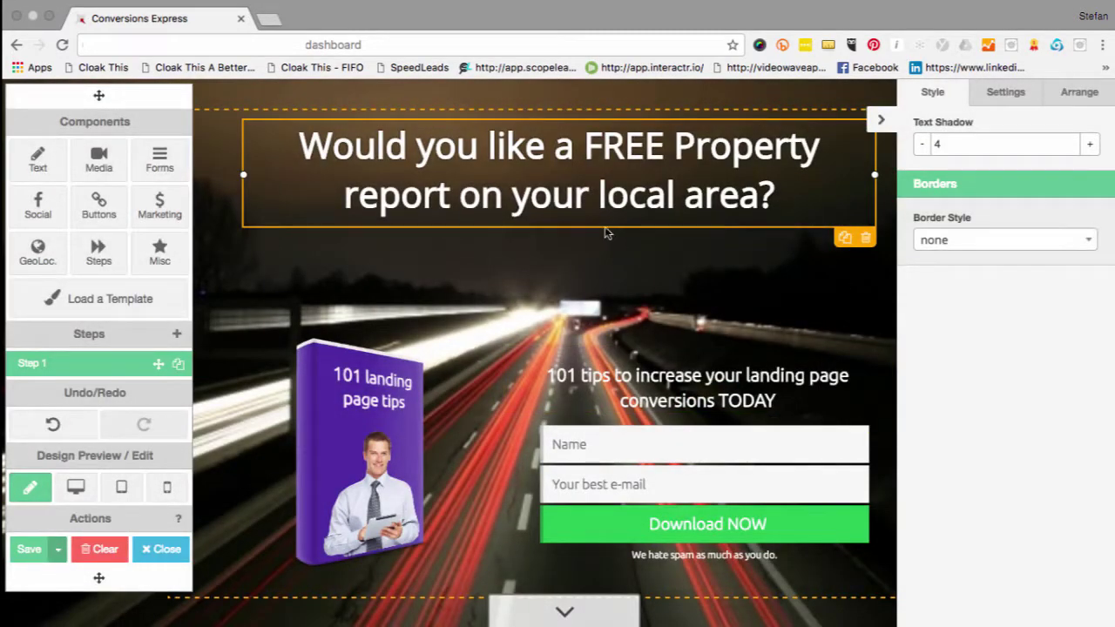
- Move the book image and the opt-in form block with its caption up, closer to the headline
drag(370, 430, 372, 379)
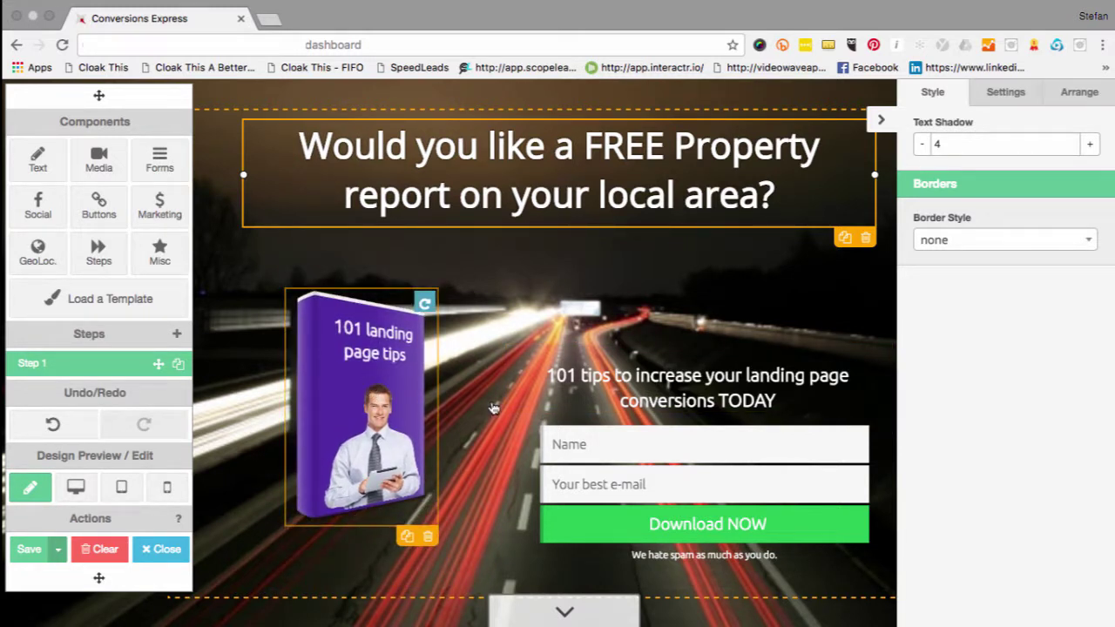
click(522, 327)
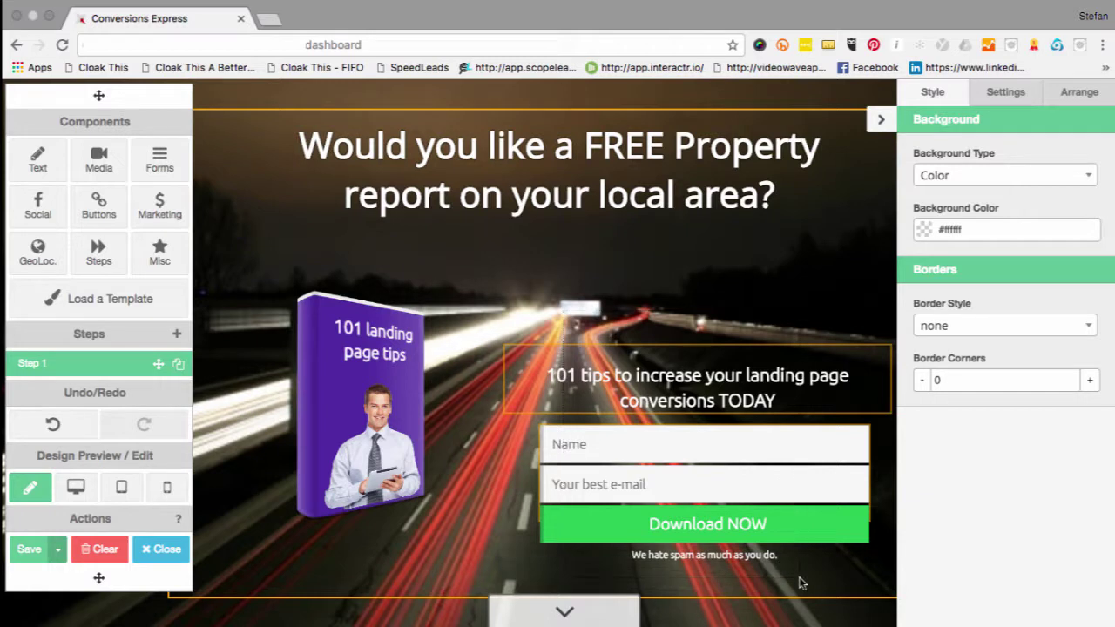
drag(751, 408, 740, 364)
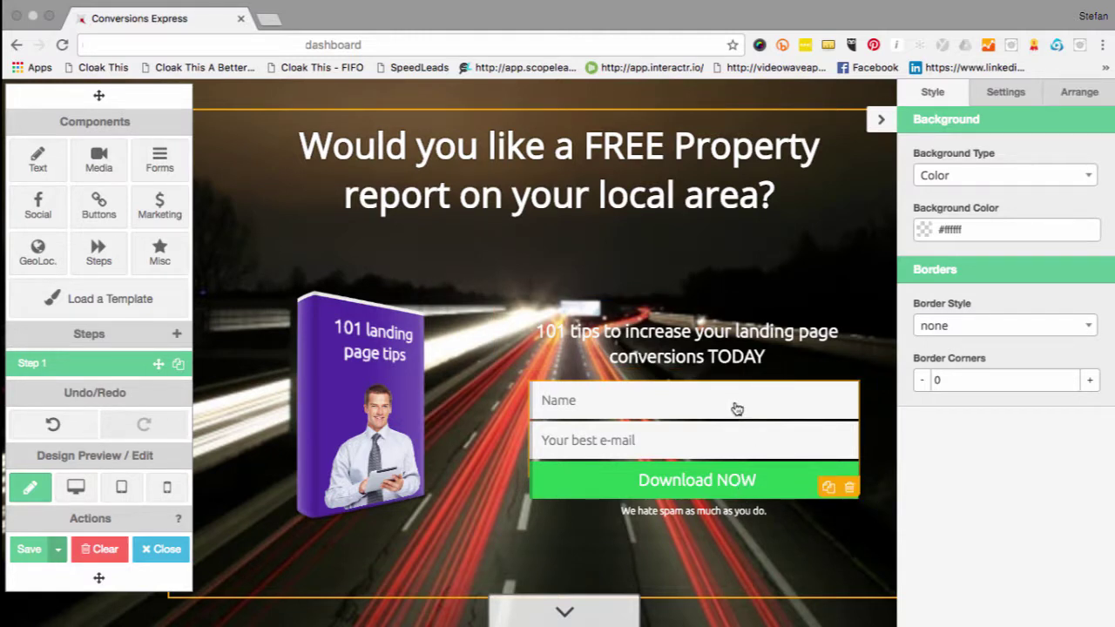
- Try the E-mail Only field option on the opt-in form, restore Name & E-mail, and review the form's style options
click(1007, 92)
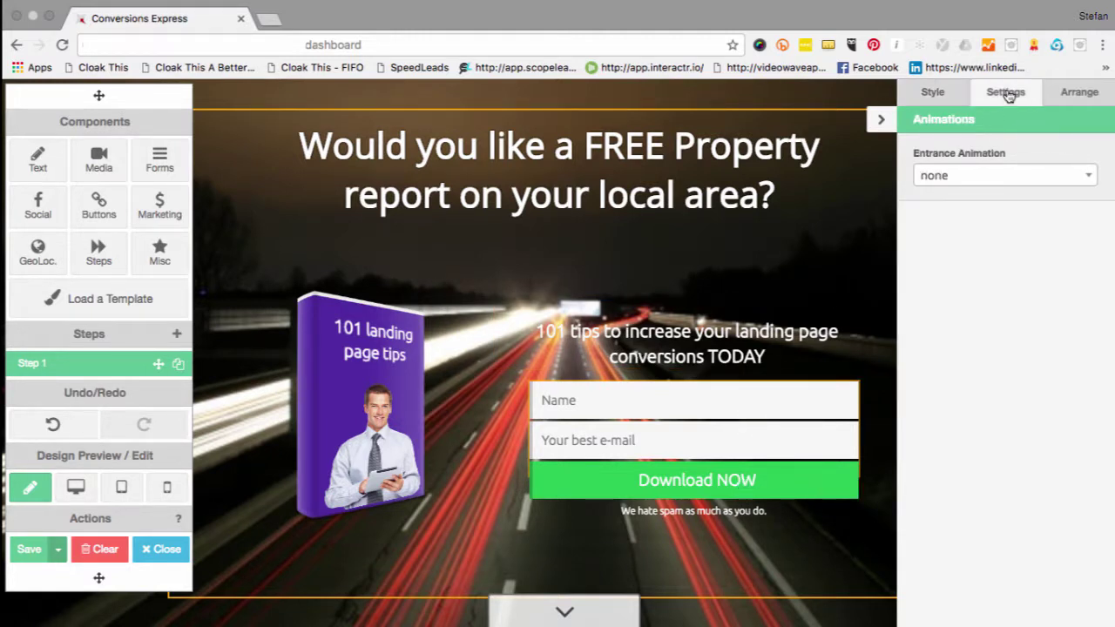
click(760, 427)
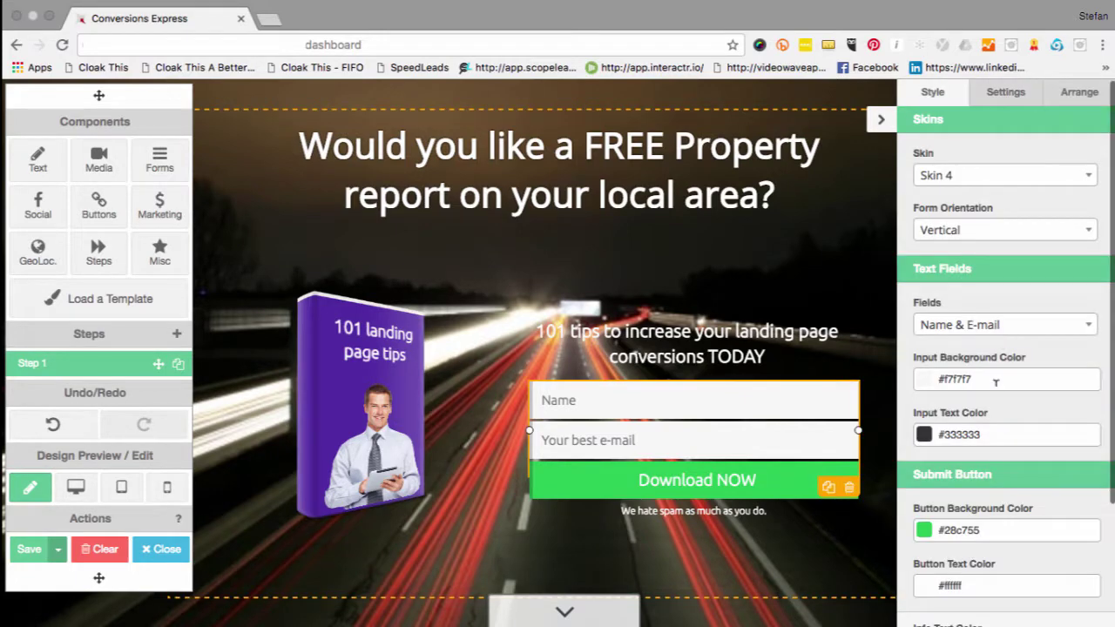
scroll(996, 384, down, 3)
scroll(996, 383, up, 2)
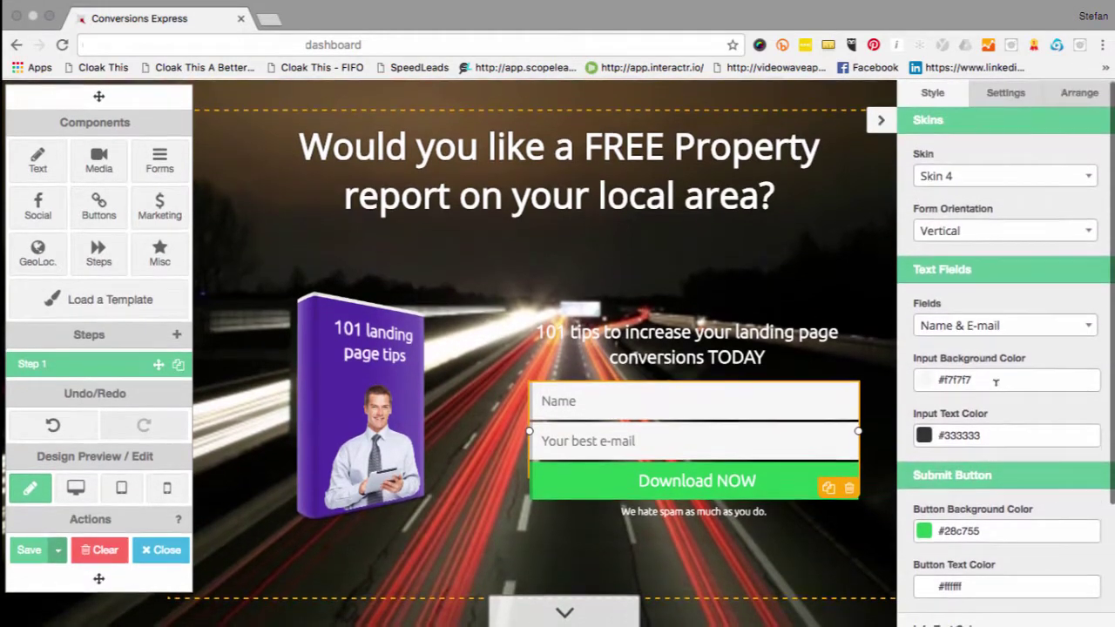
click(1003, 328)
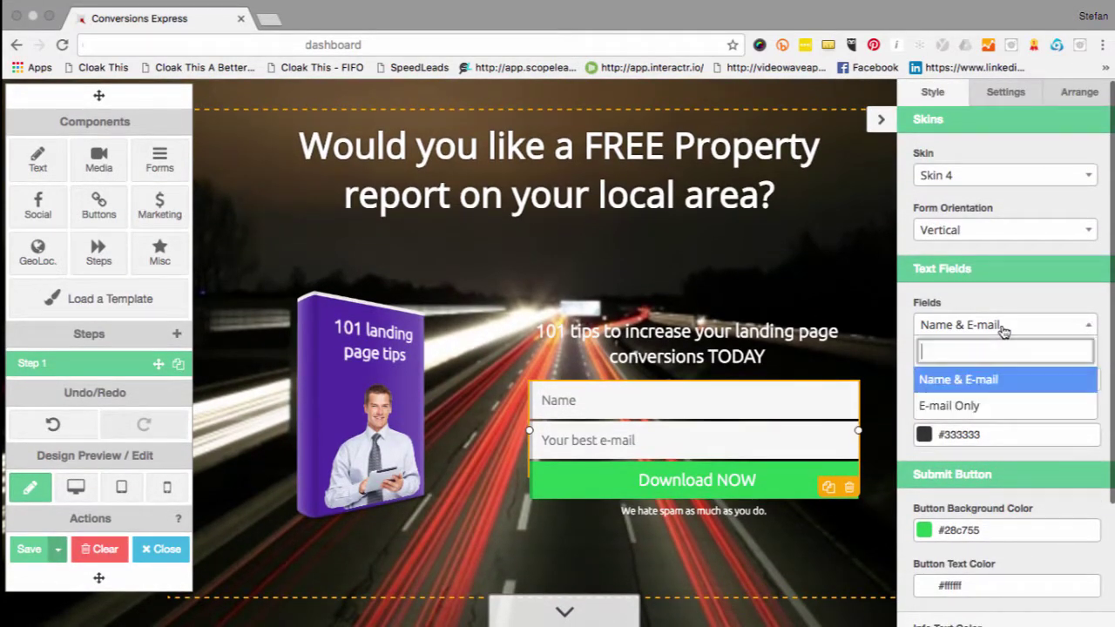
click(972, 406)
click(1003, 332)
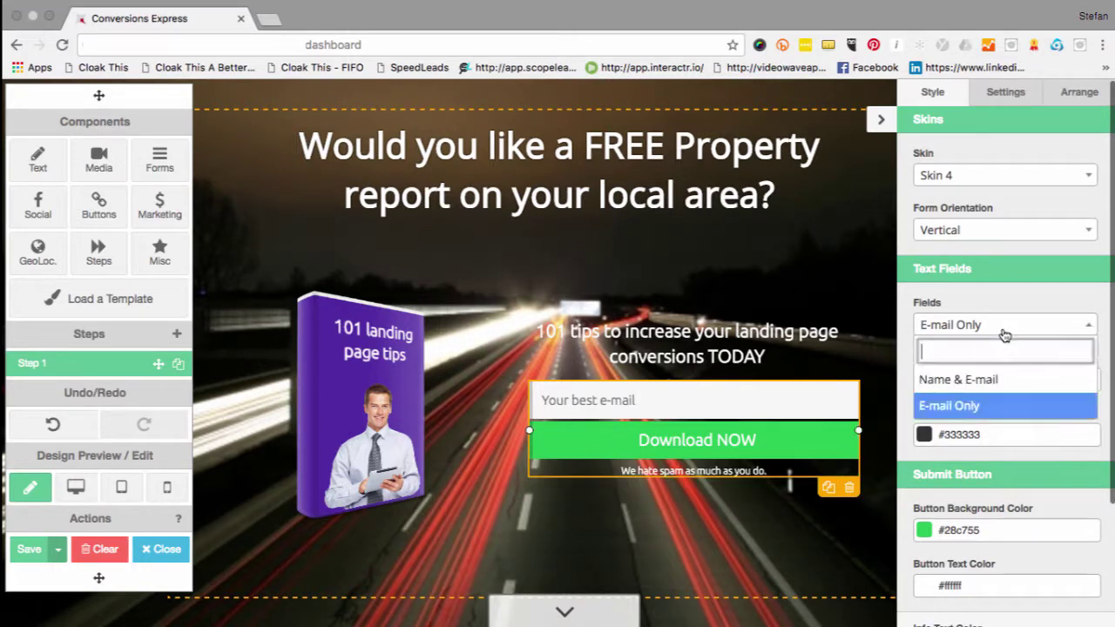
click(993, 379)
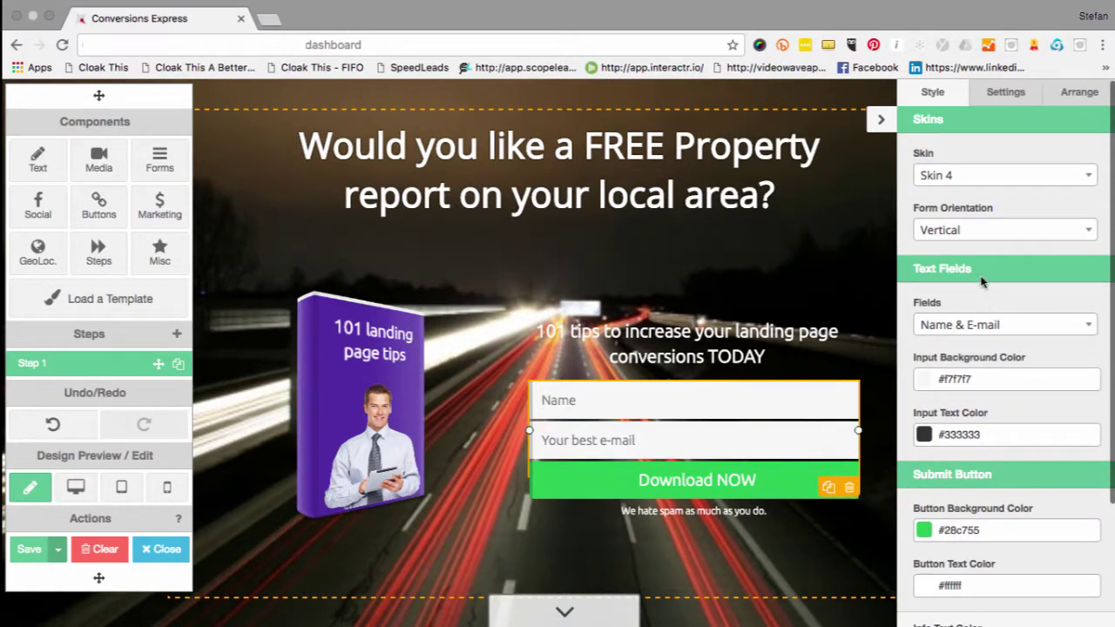
scroll(963, 510, down, 3)
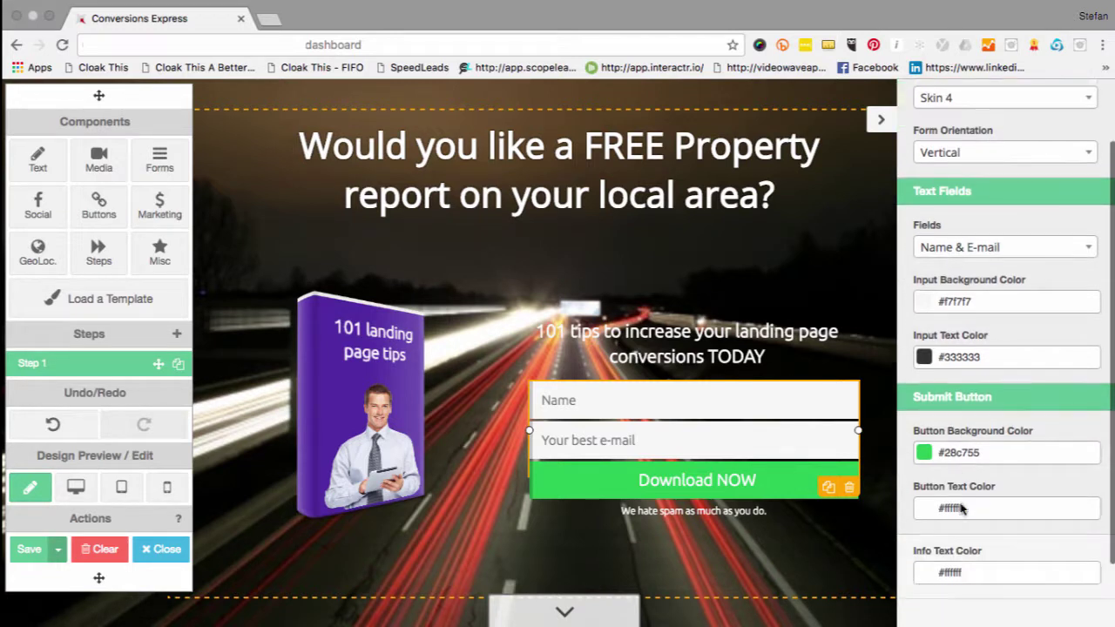
scroll(962, 496, up, 3)
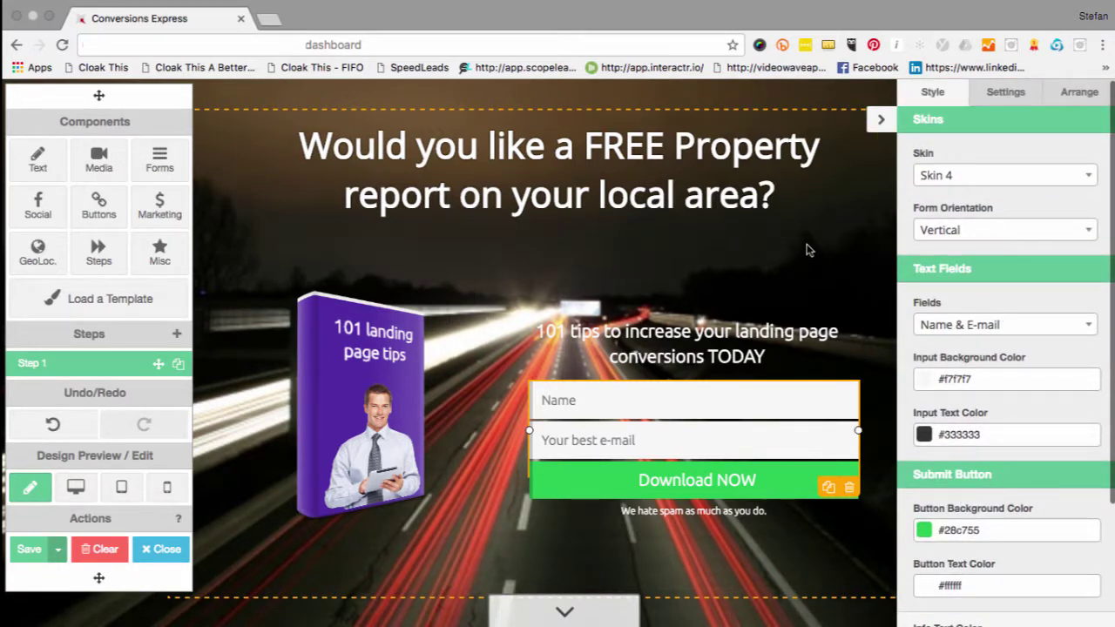
- Change the opt-in form's submit button text to "Send My Report"
click(713, 485)
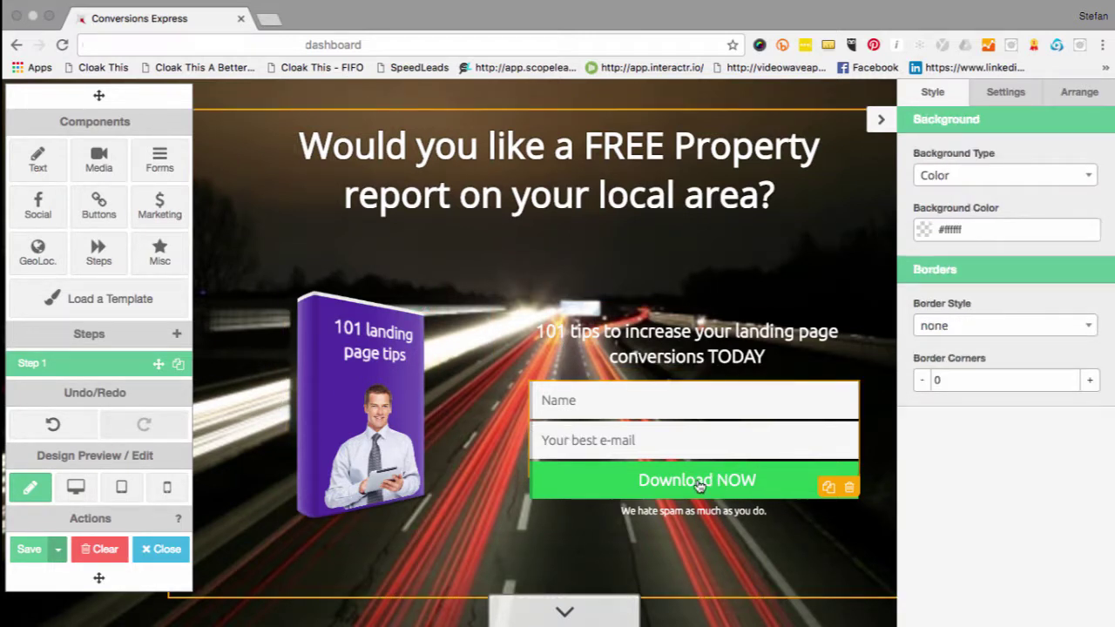
click(1011, 96)
click(1007, 96)
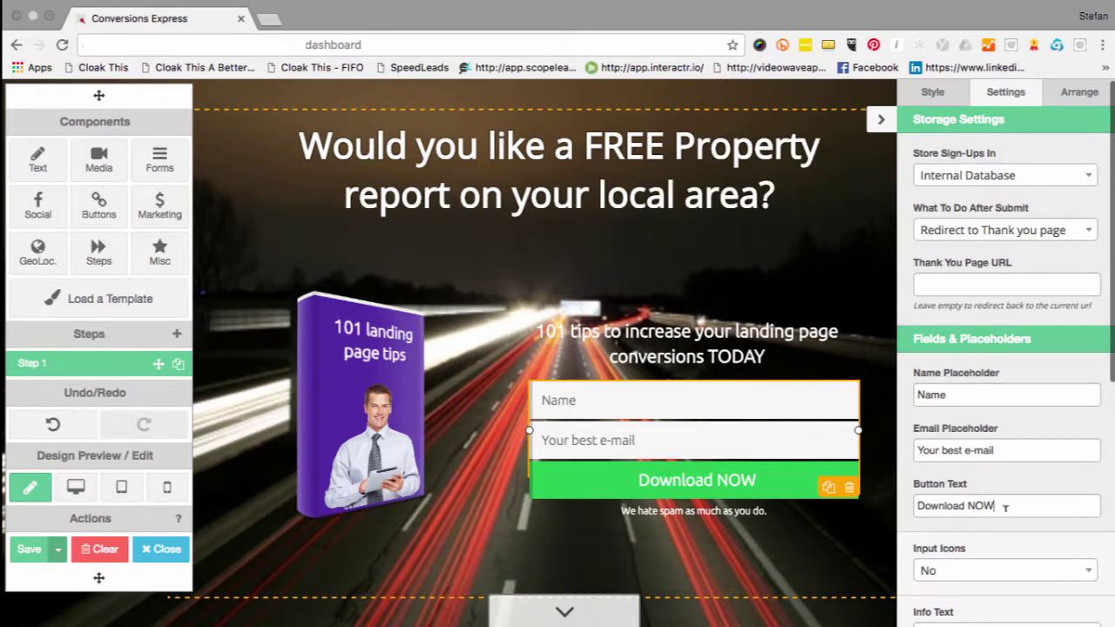
drag(1005, 508, 916, 501)
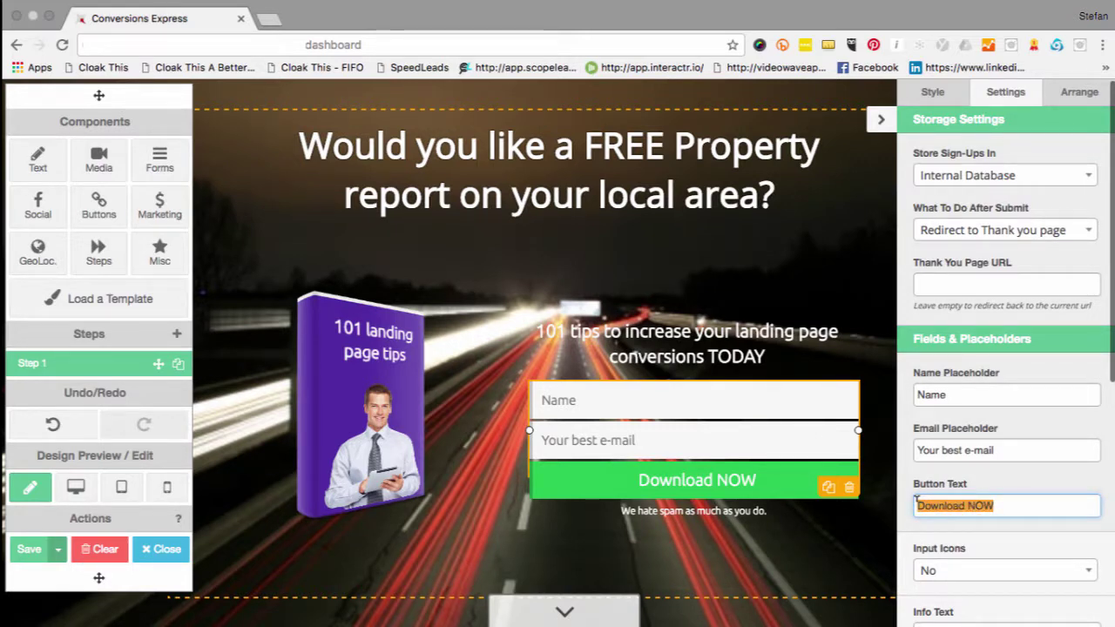
text(Send My)
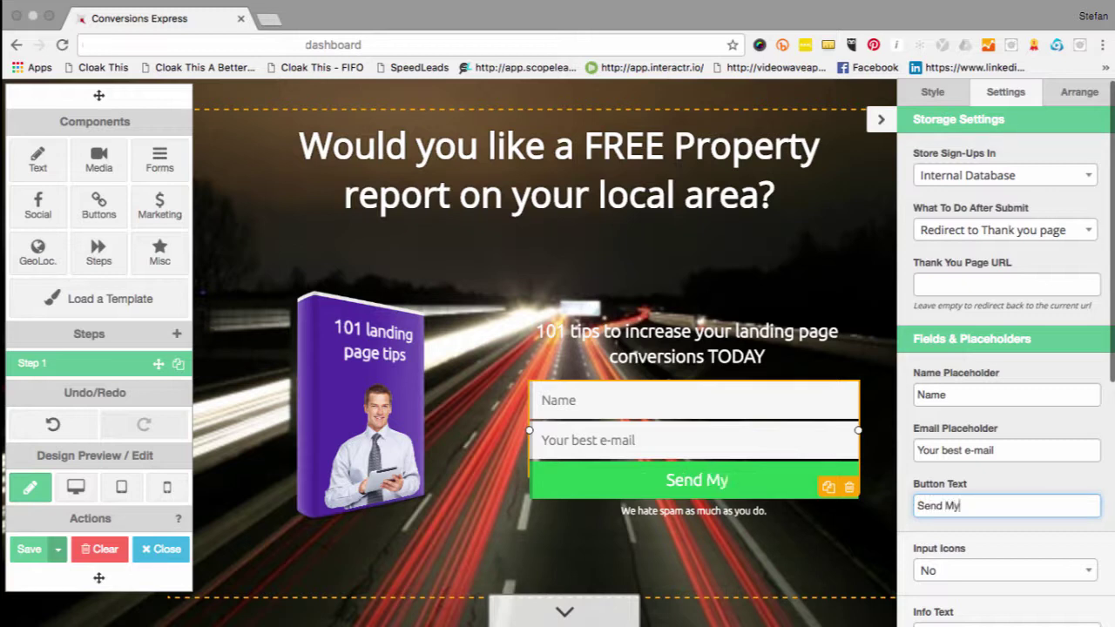
text( Report)
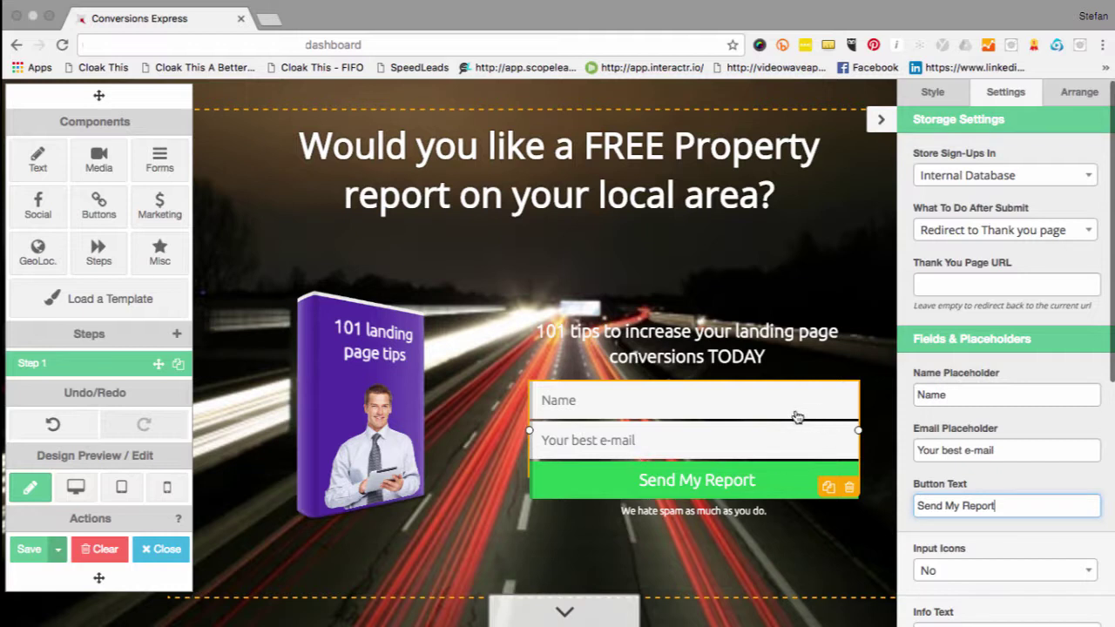
click(965, 283)
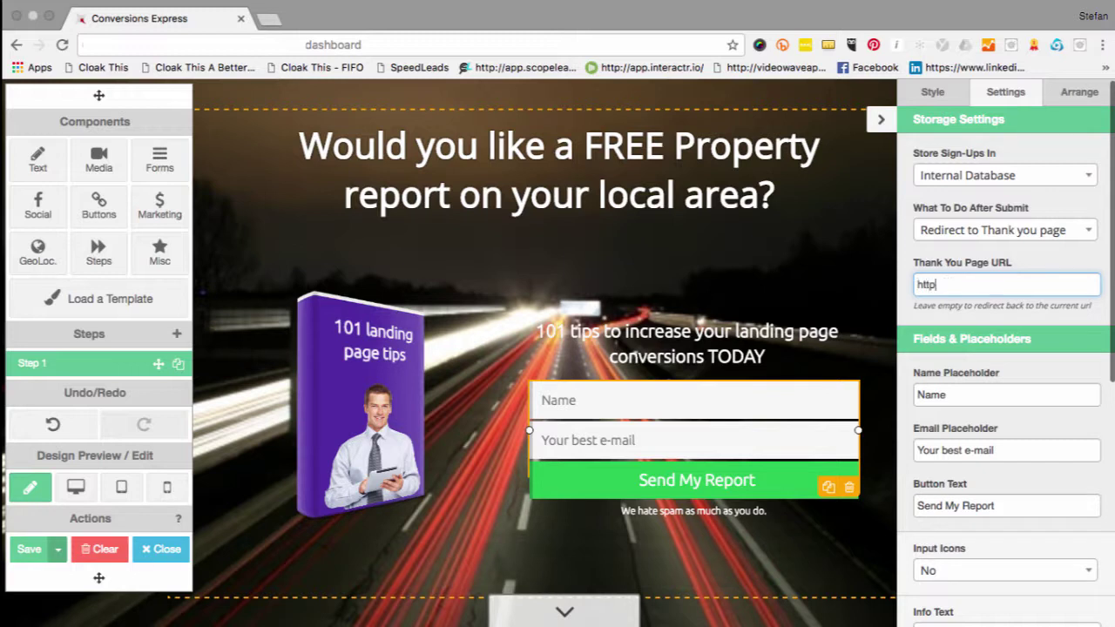
text(http://www.conversionsexpress.com)
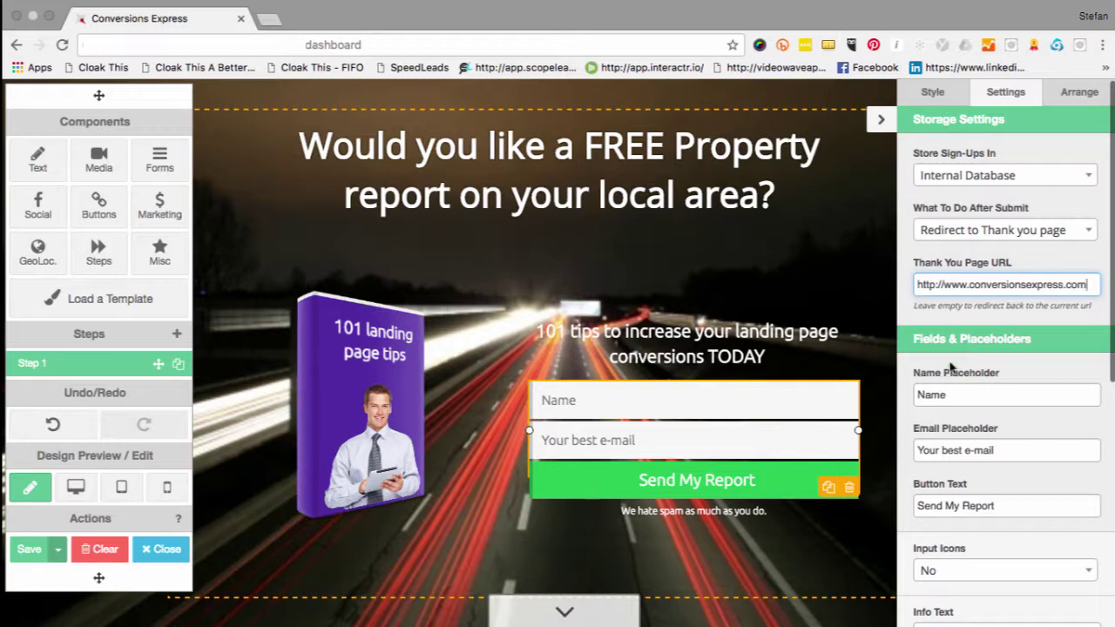
scroll(954, 358, down, 2)
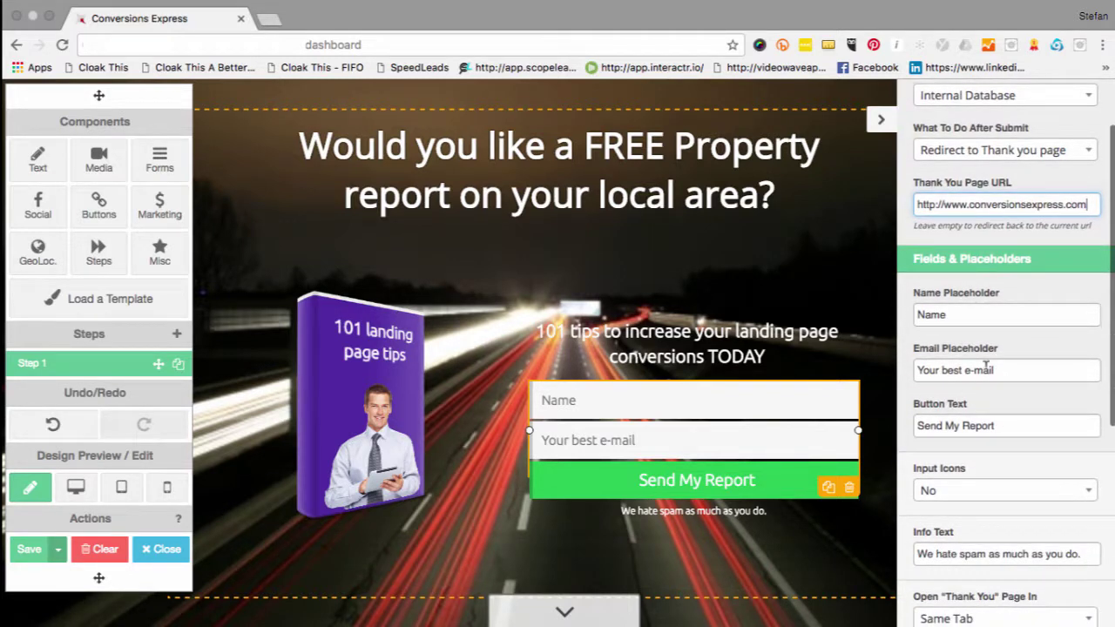
scroll(1007, 436, down, 4)
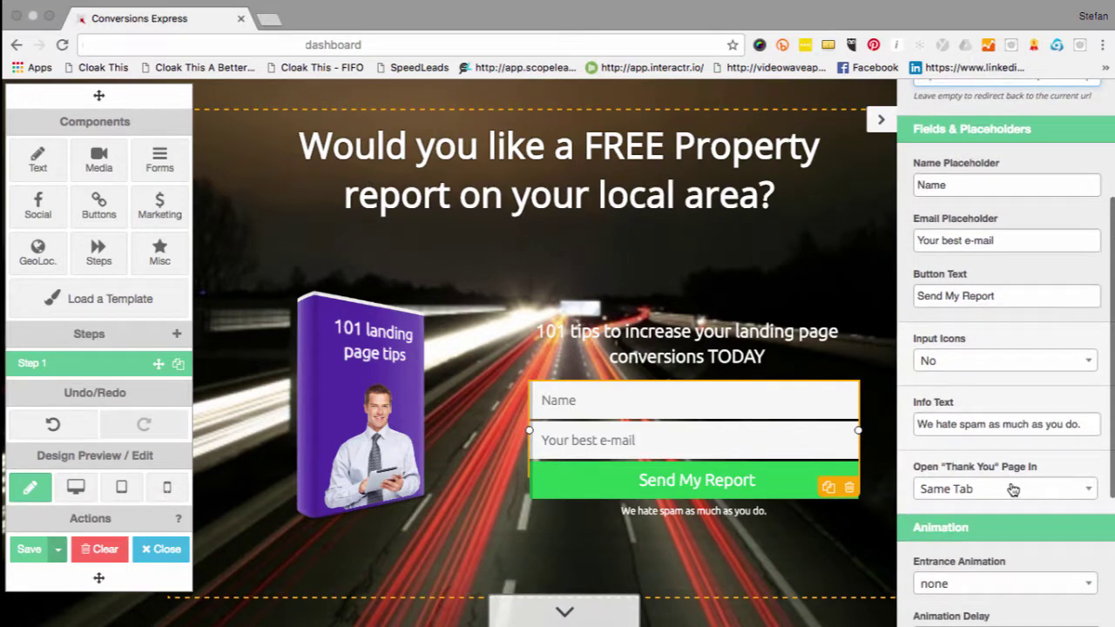
scroll(1011, 491, down, 3)
scroll(1014, 491, up, 10)
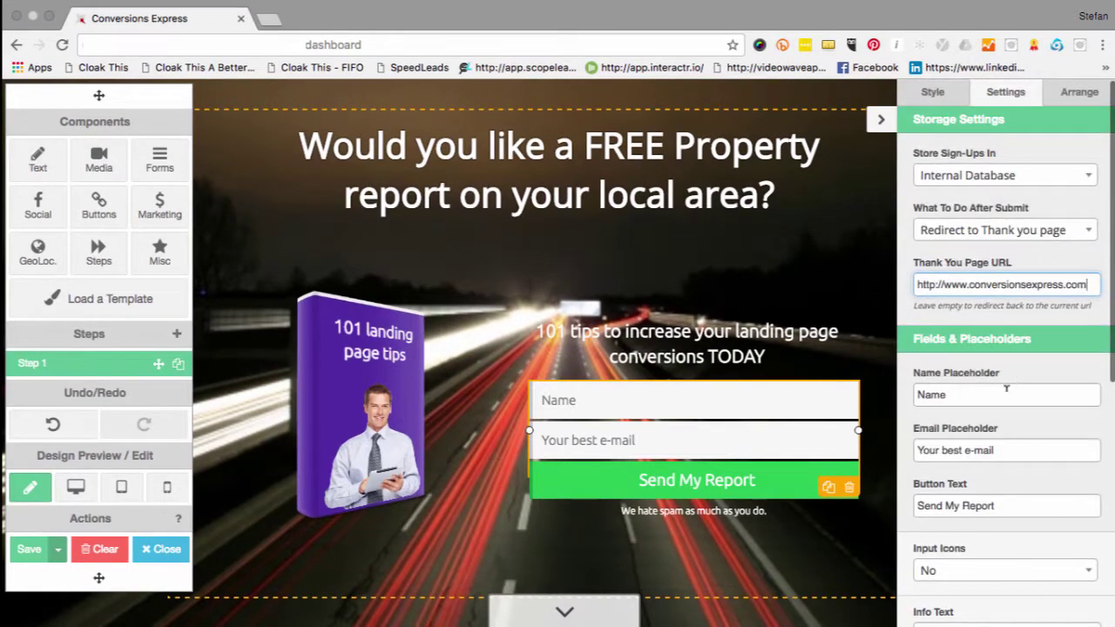
- Try storing sign-ups in an External Service, check its API and list options, and return storage to Internal Database
click(1009, 183)
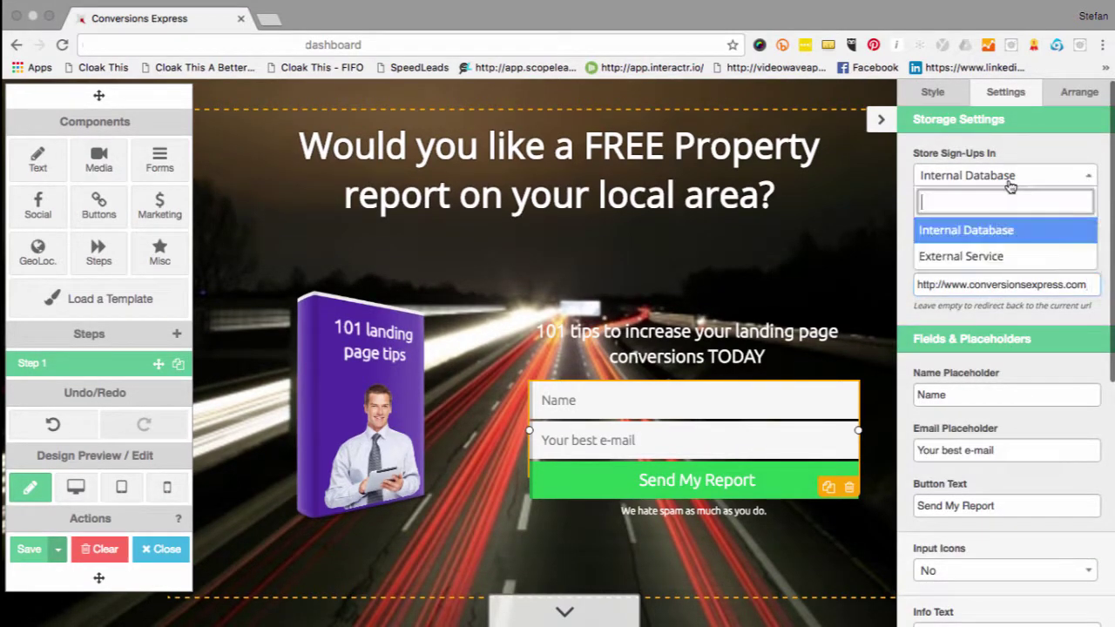
click(993, 260)
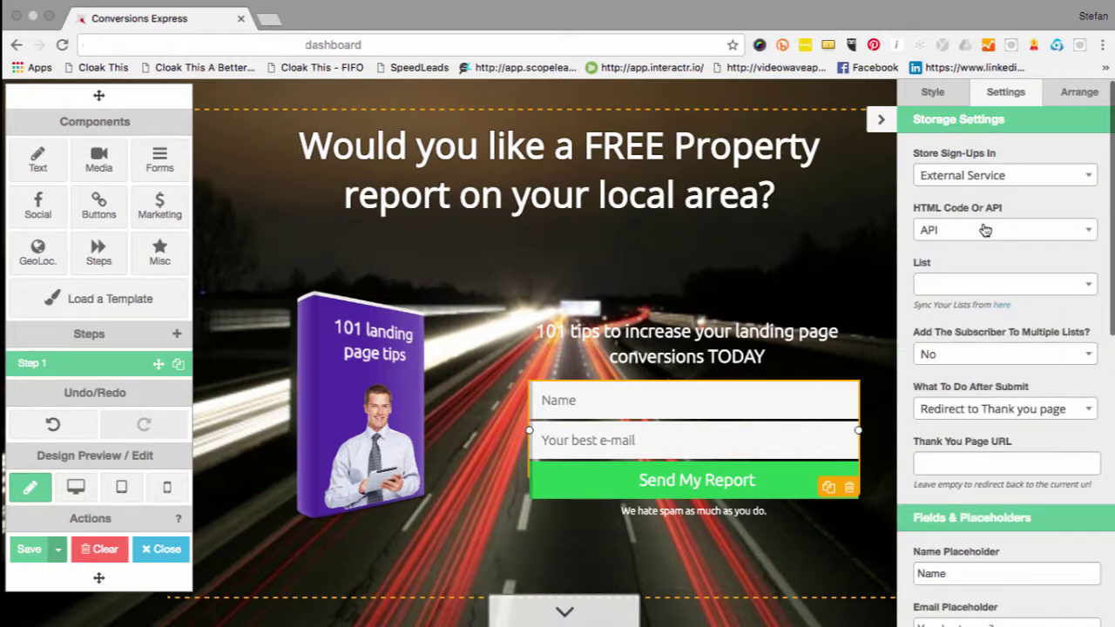
click(986, 230)
click(986, 230)
click(985, 287)
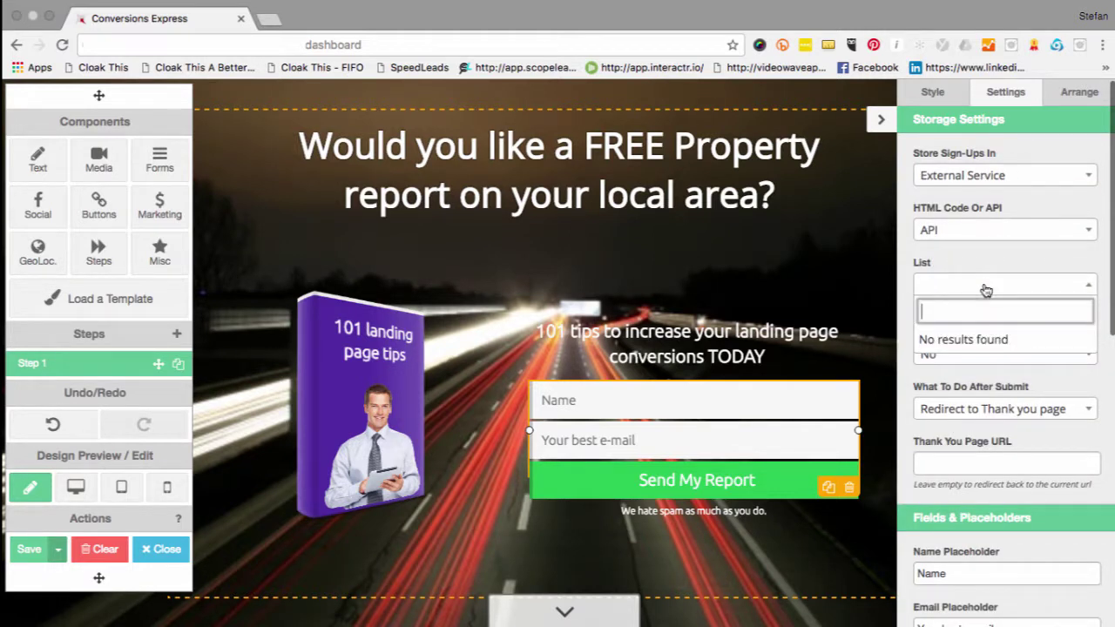
click(986, 290)
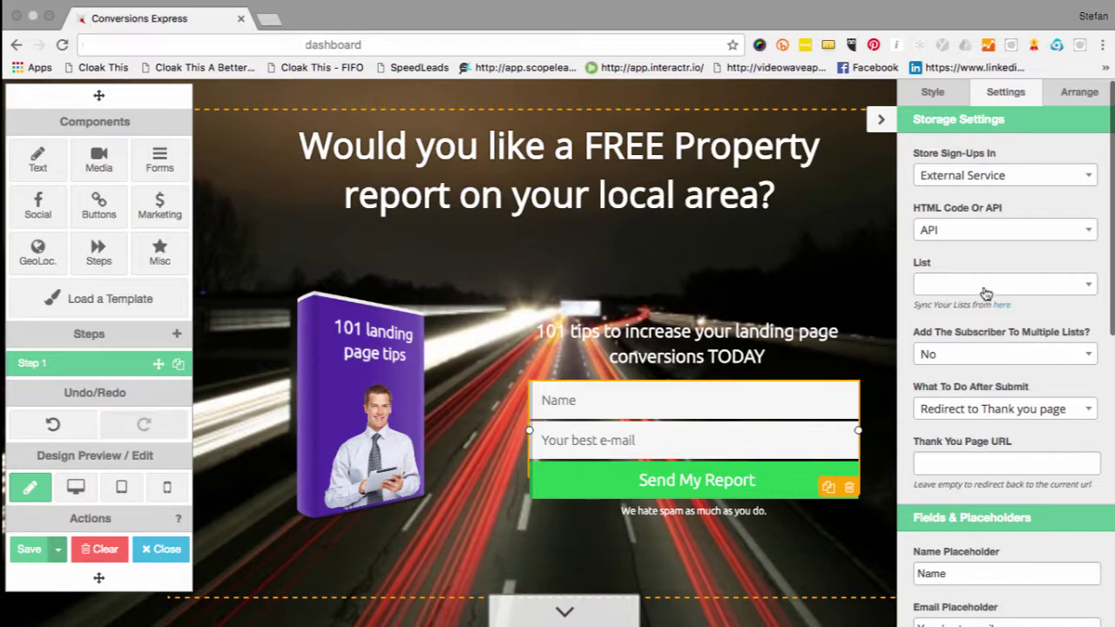
click(967, 177)
click(969, 230)
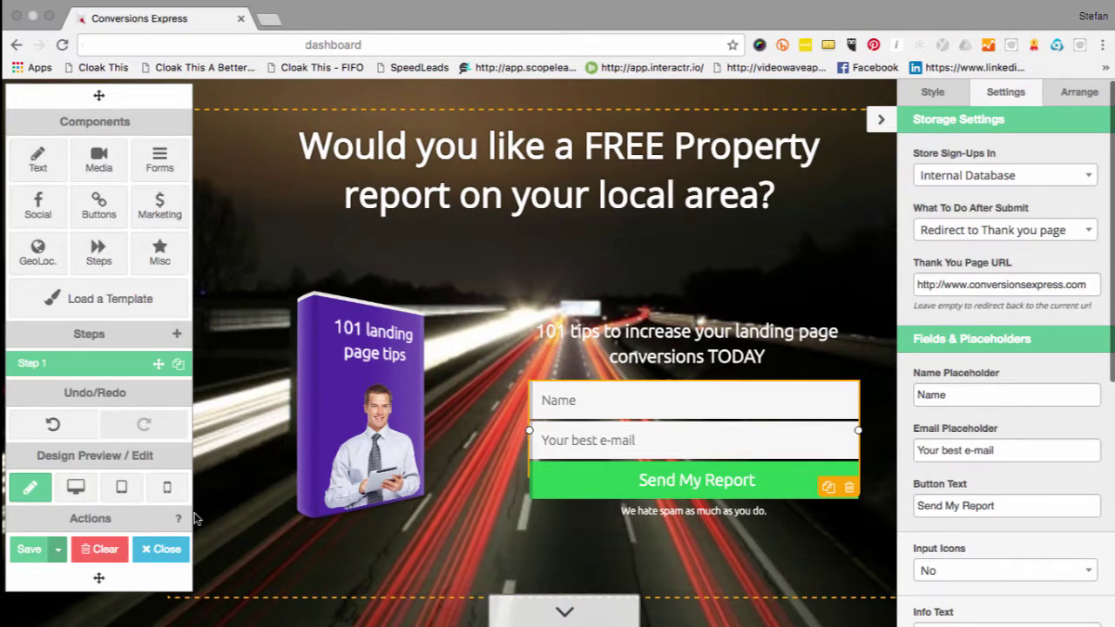
- Save the design, name the variation "FREE Property Report - Demo", save again and close the editor
click(27, 552)
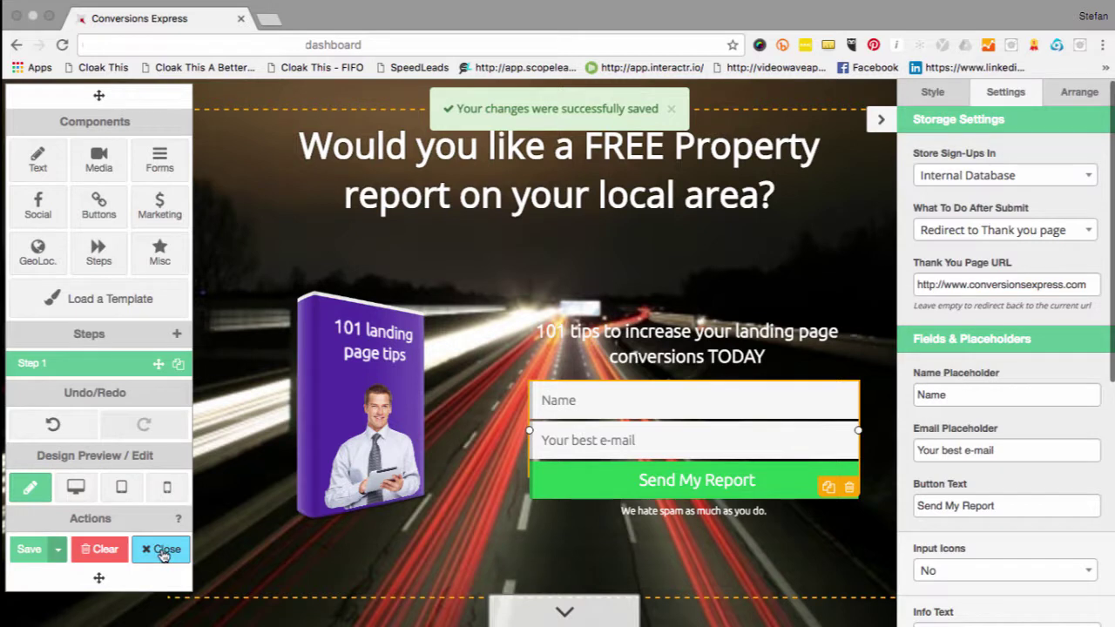
click(834, 102)
click(1035, 96)
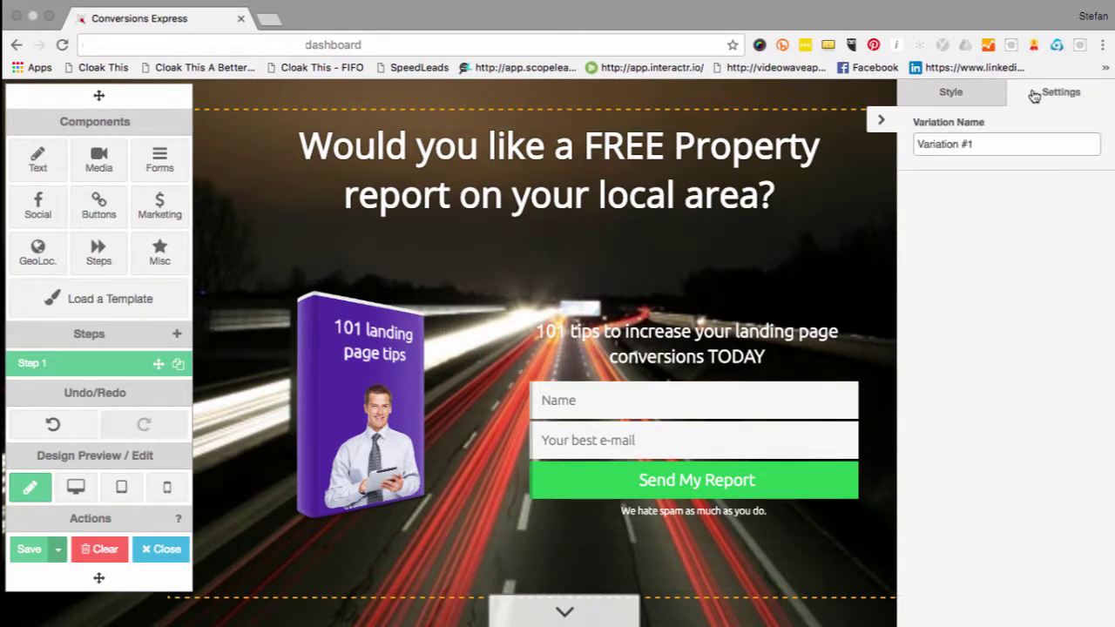
triple_click(990, 144)
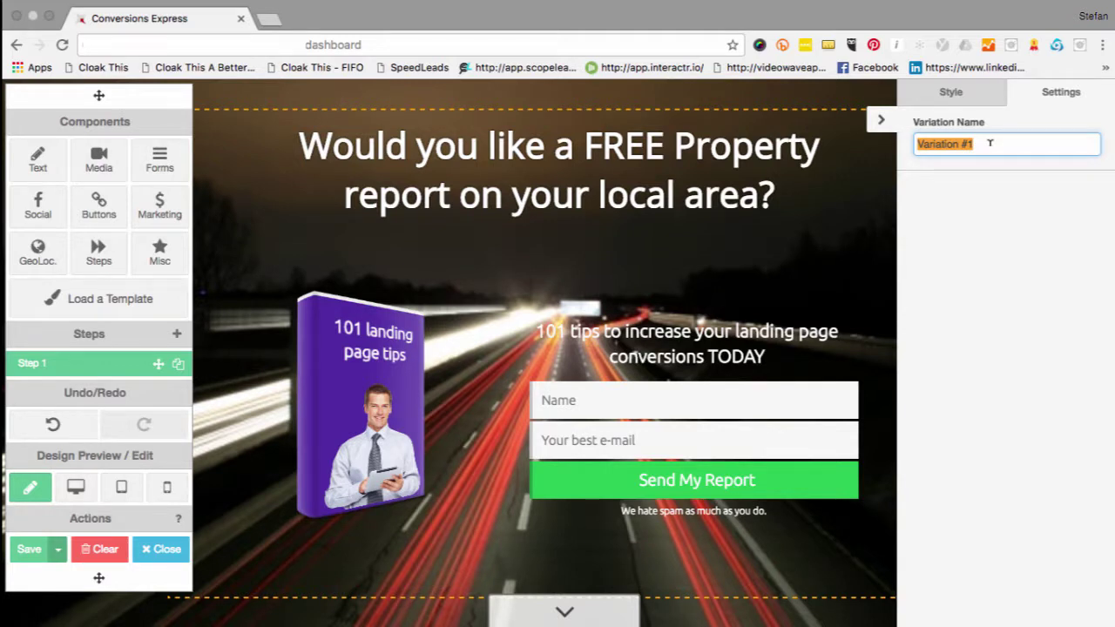
text(FREE Property Report - Demo)
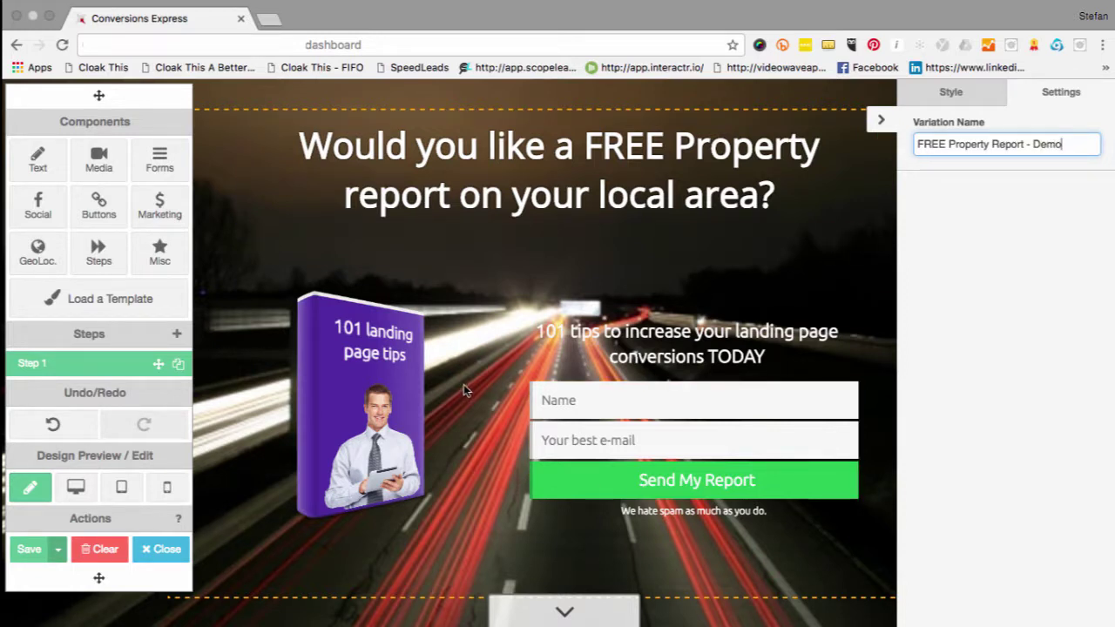
click(28, 551)
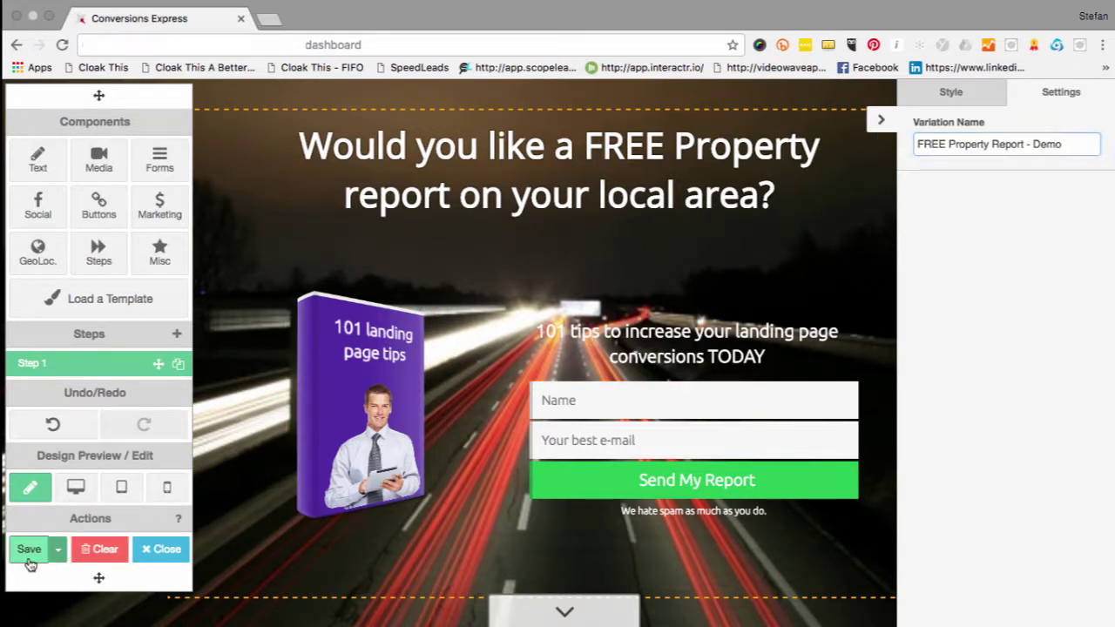
click(165, 551)
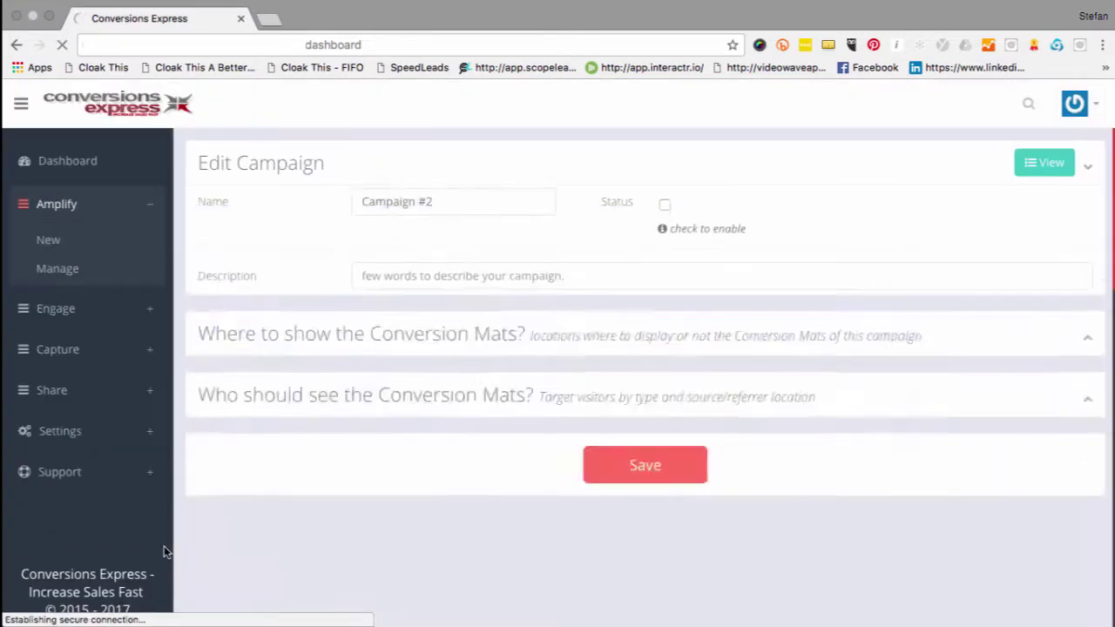
- Enable the campaign and rename it "Report Conversion Mat"
click(665, 214)
click(454, 204)
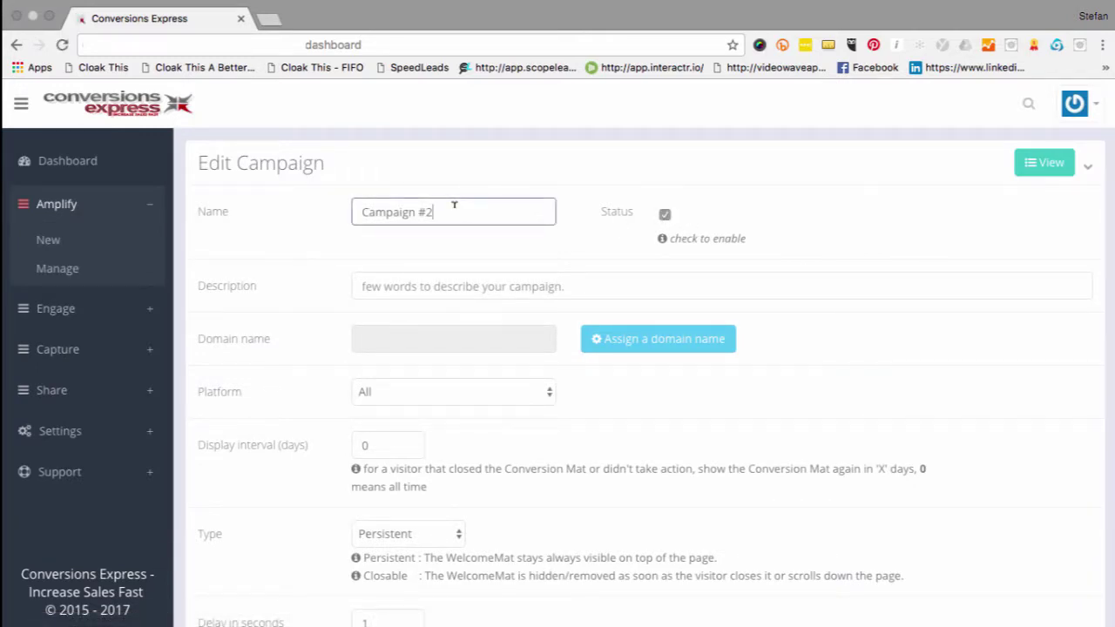
key(super+a)
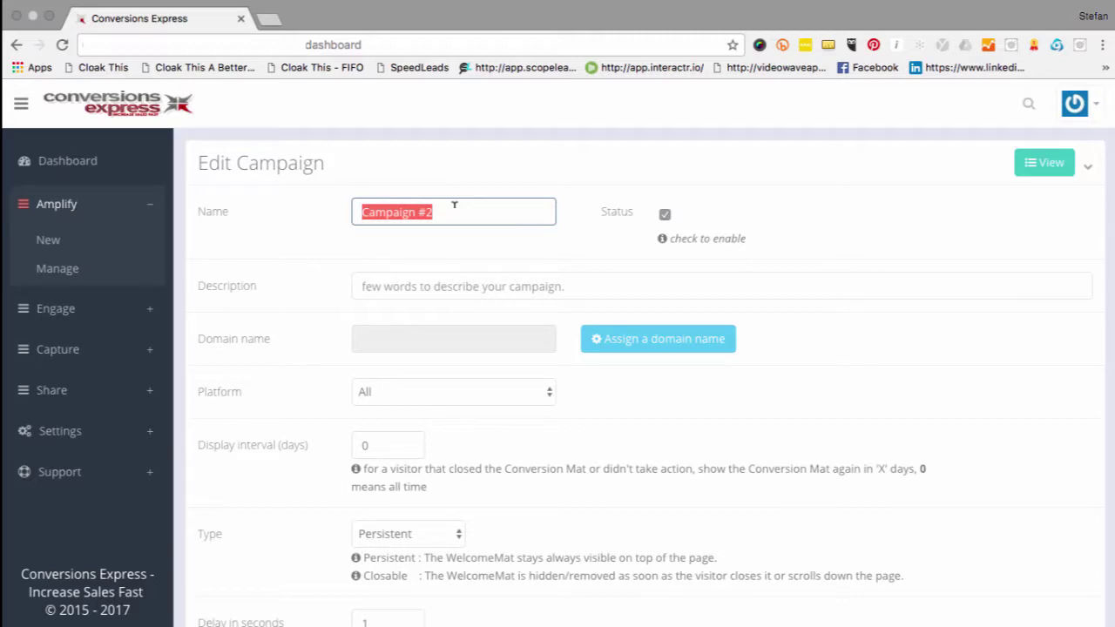
text(Report)
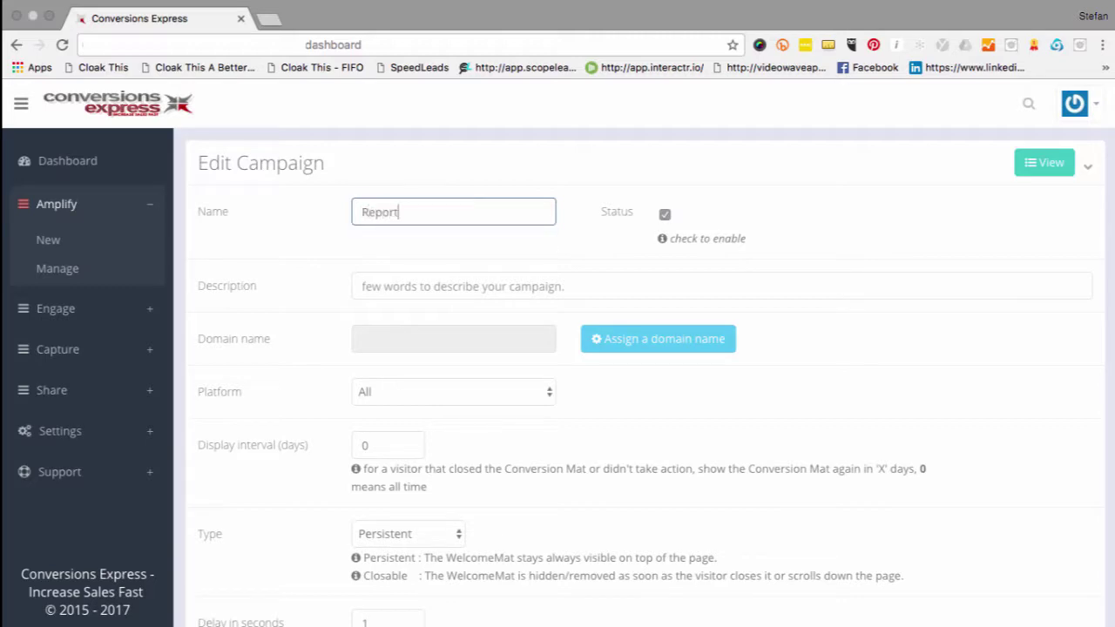
text( Conversion Mat)
- Set the Conversion Mat's display delay to 11 seconds and keep Slide Down as its opening animation
scroll(431, 388, down, 5)
double_click(411, 381)
text(4)
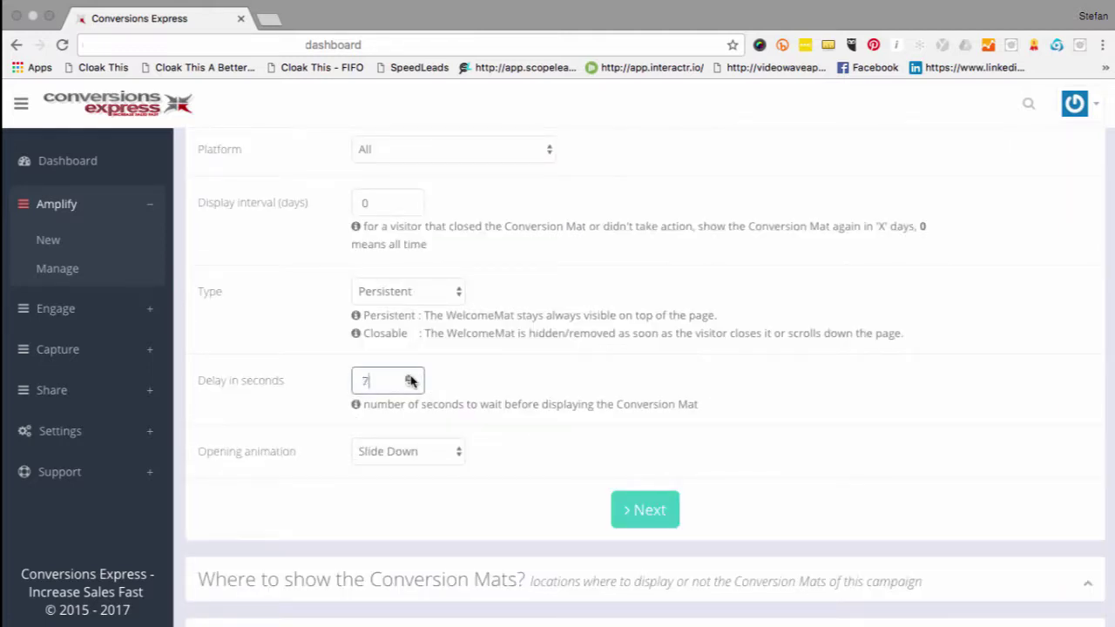
click(411, 379)
click(411, 379)
click(410, 379)
scroll(603, 434, down, 3)
click(440, 353)
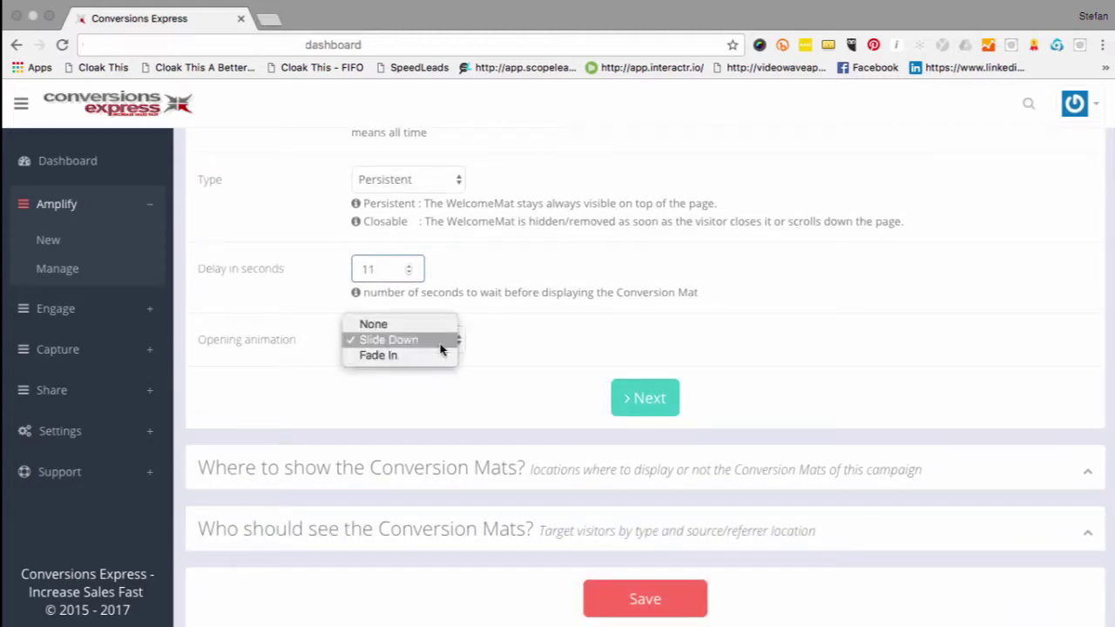
click(528, 346)
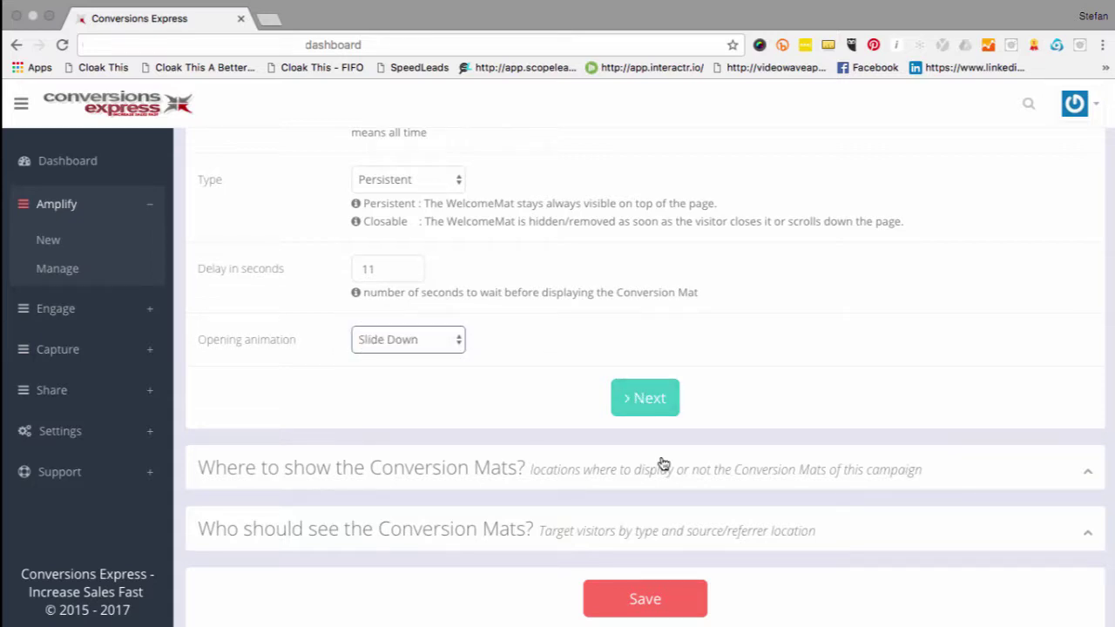
- Keep the Conversion Mat showing on all pages to everyone from every traffic source, and save the campaign
scroll(662, 463, down, 1)
click(643, 368)
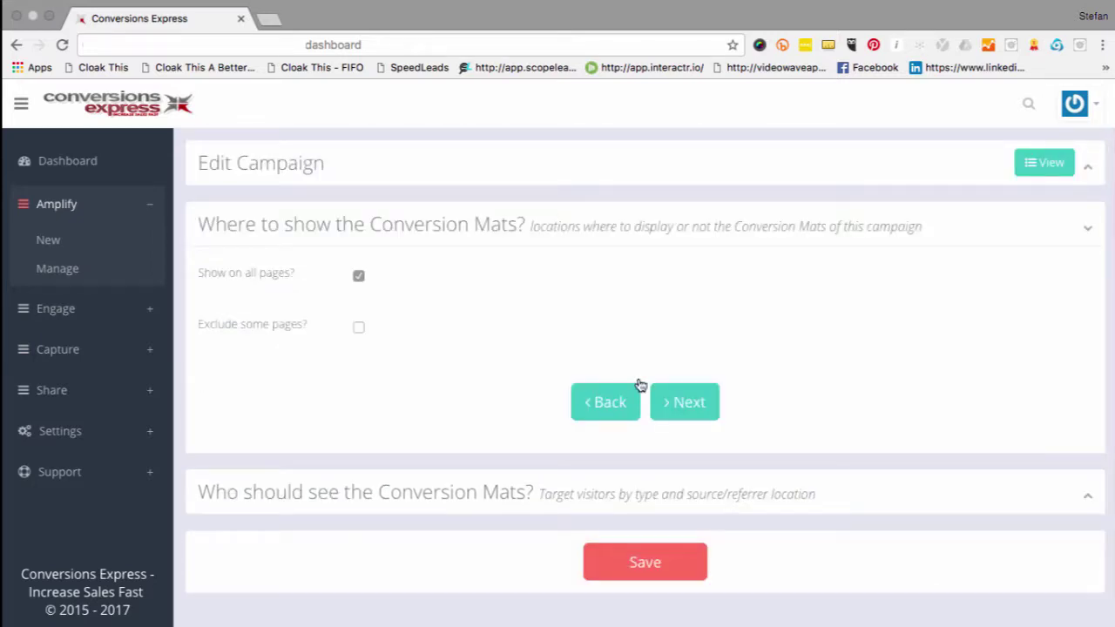
click(697, 413)
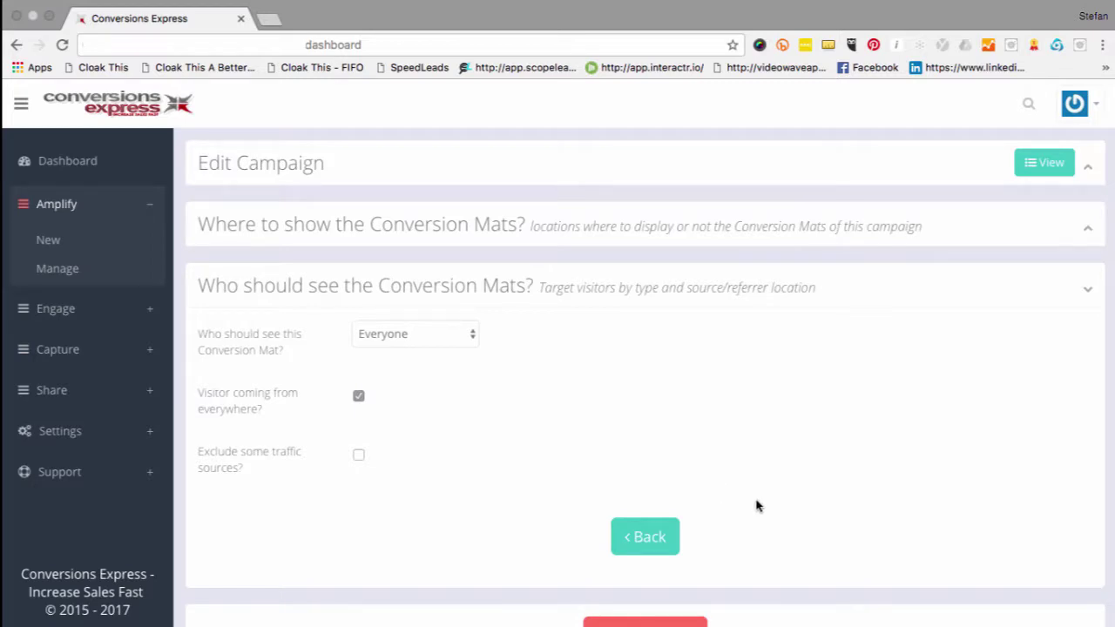
scroll(757, 505, down, 2)
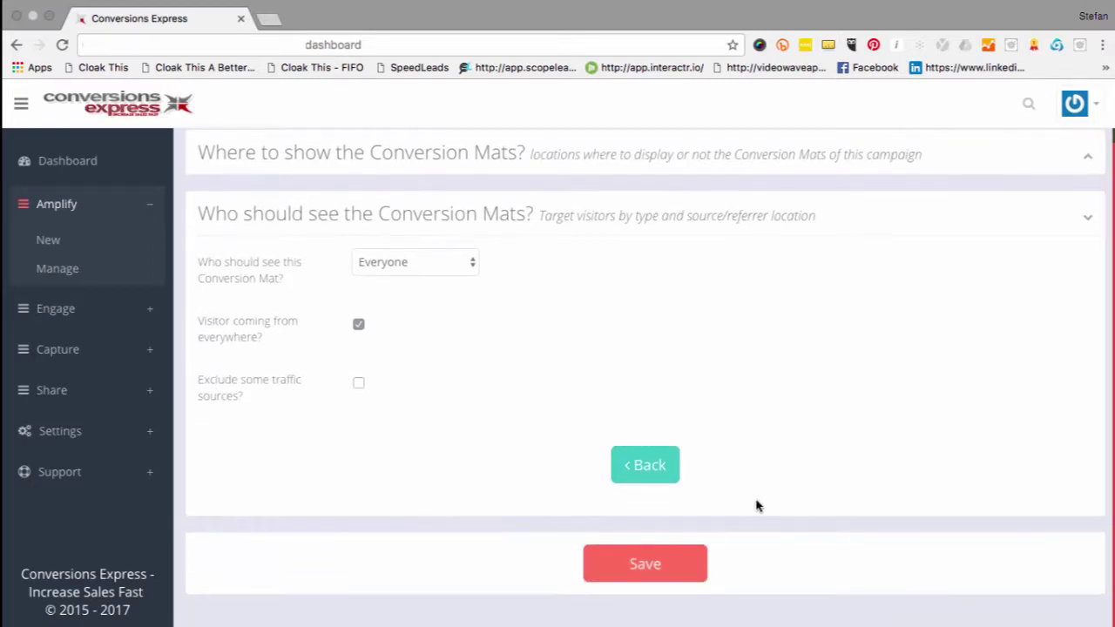
click(662, 565)
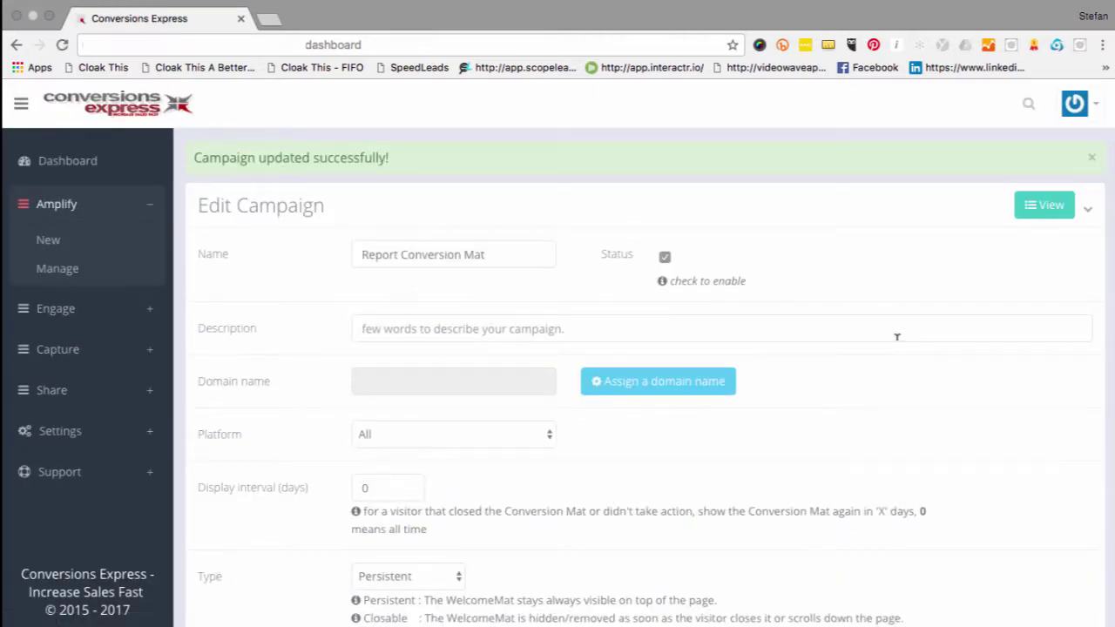
- Open the Report Conversion Mat campaign's overview and look through its variation list and analytics
click(1049, 214)
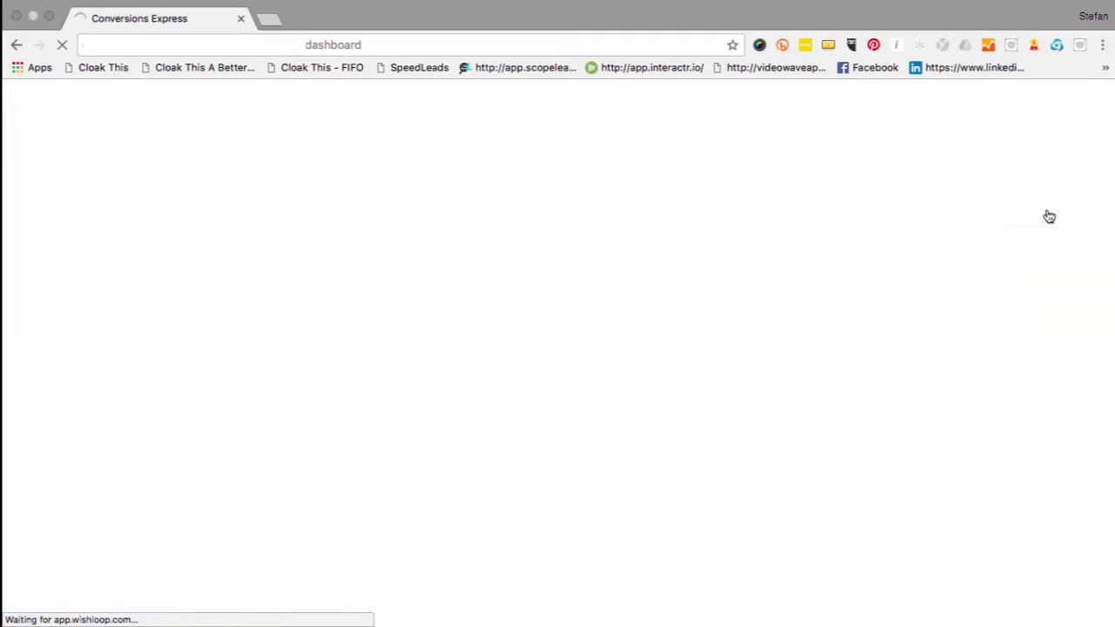
scroll(727, 338, down, 5)
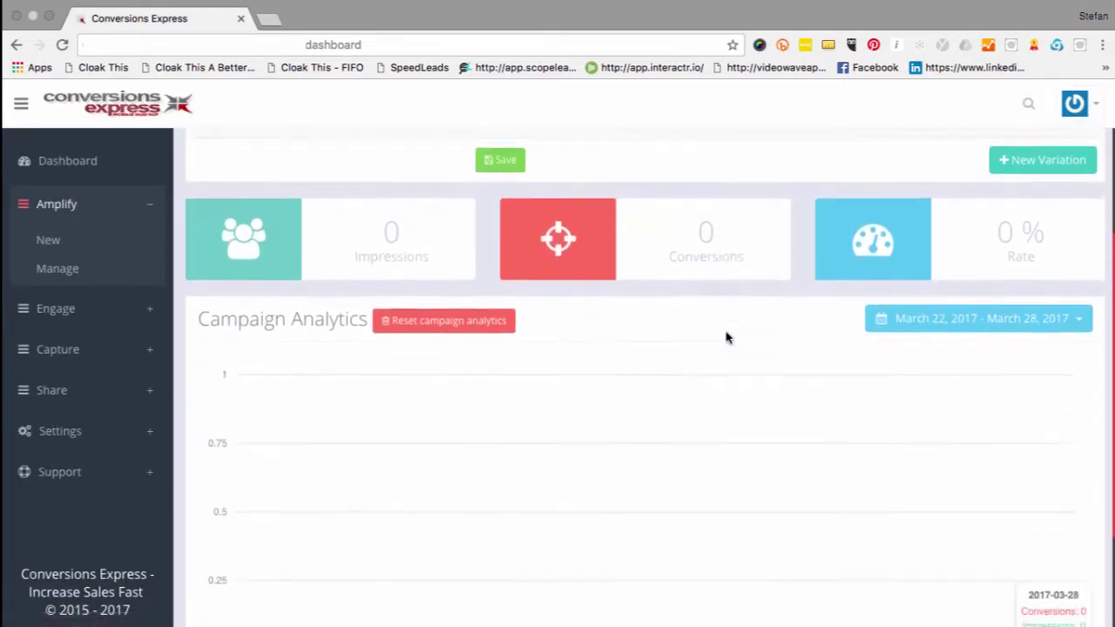
scroll(805, 316, up, 5)
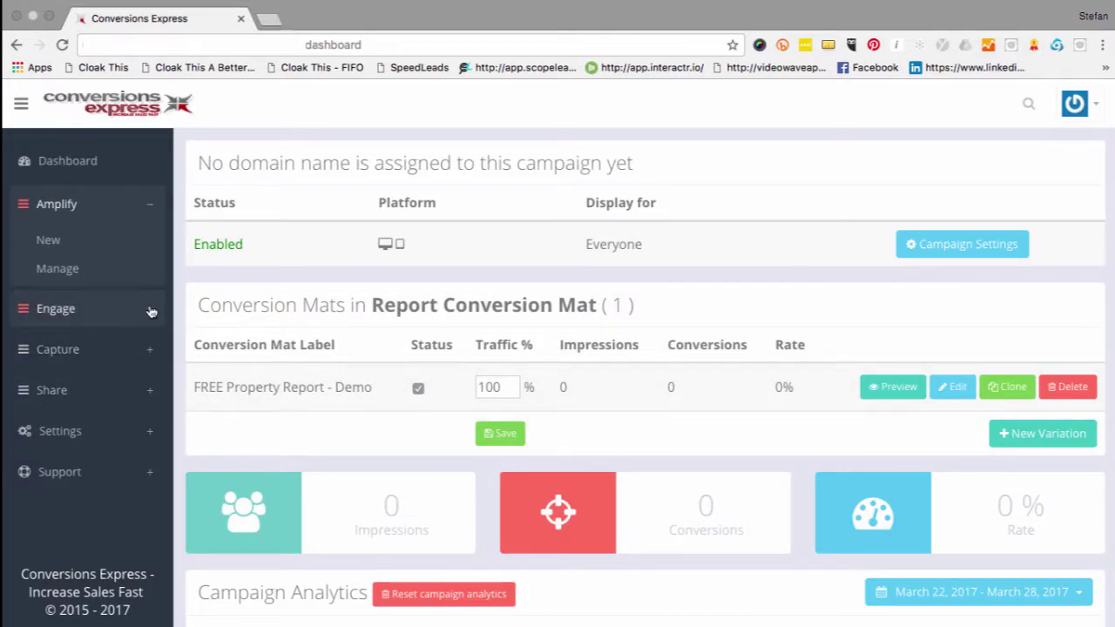
click(150, 352)
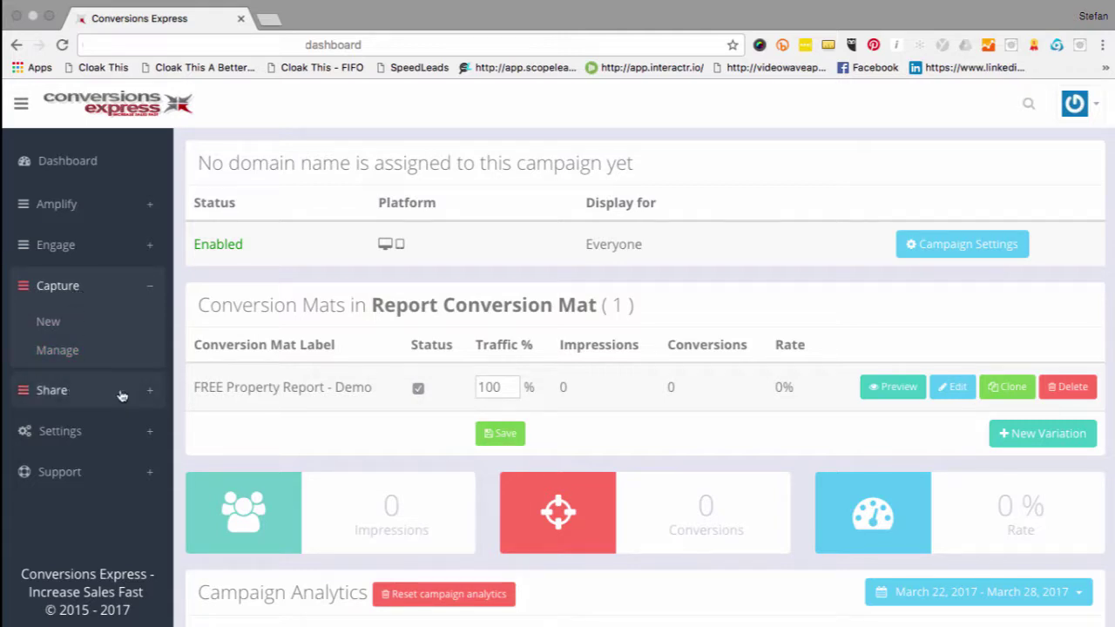
click(150, 392)
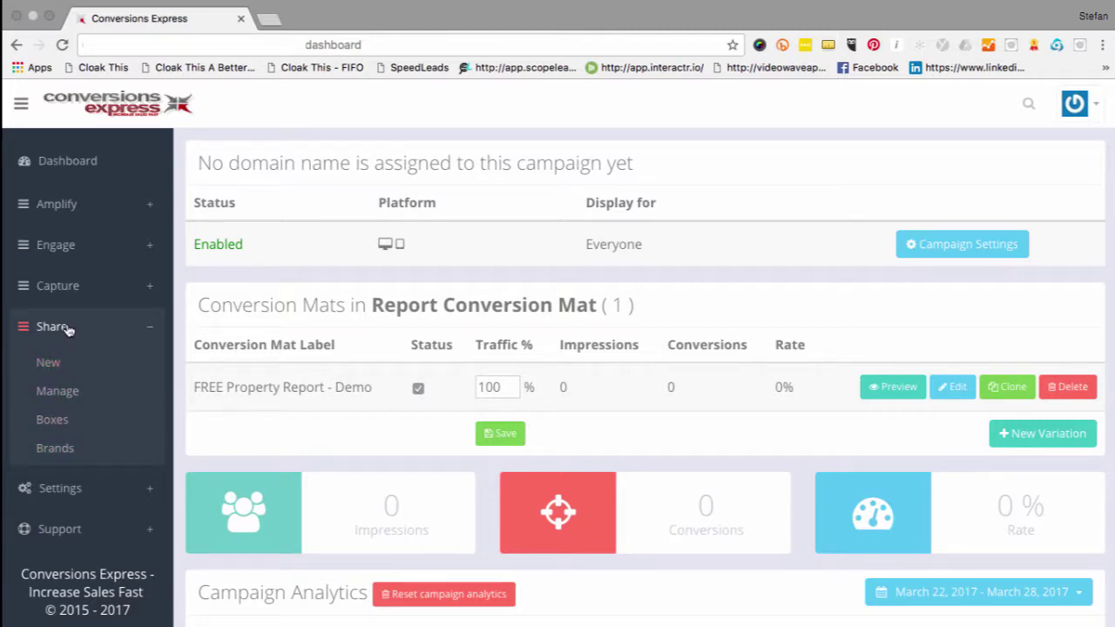
- Open the existing Engage campaign "Real Estate Demo" and review its settings, popup list and analytics chart
click(150, 249)
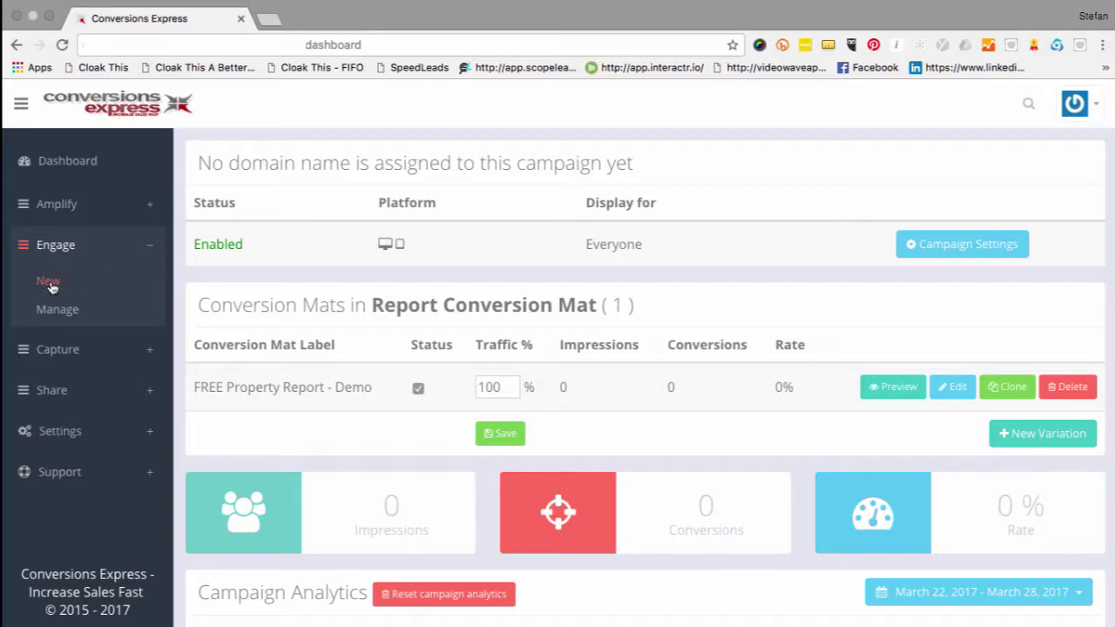
click(55, 312)
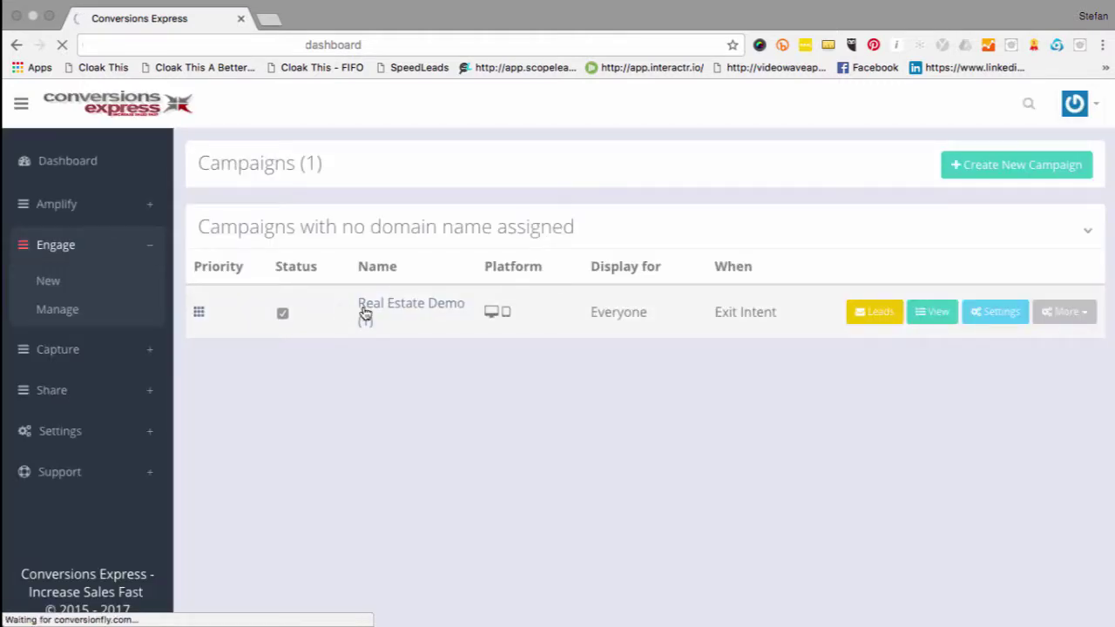
click(995, 312)
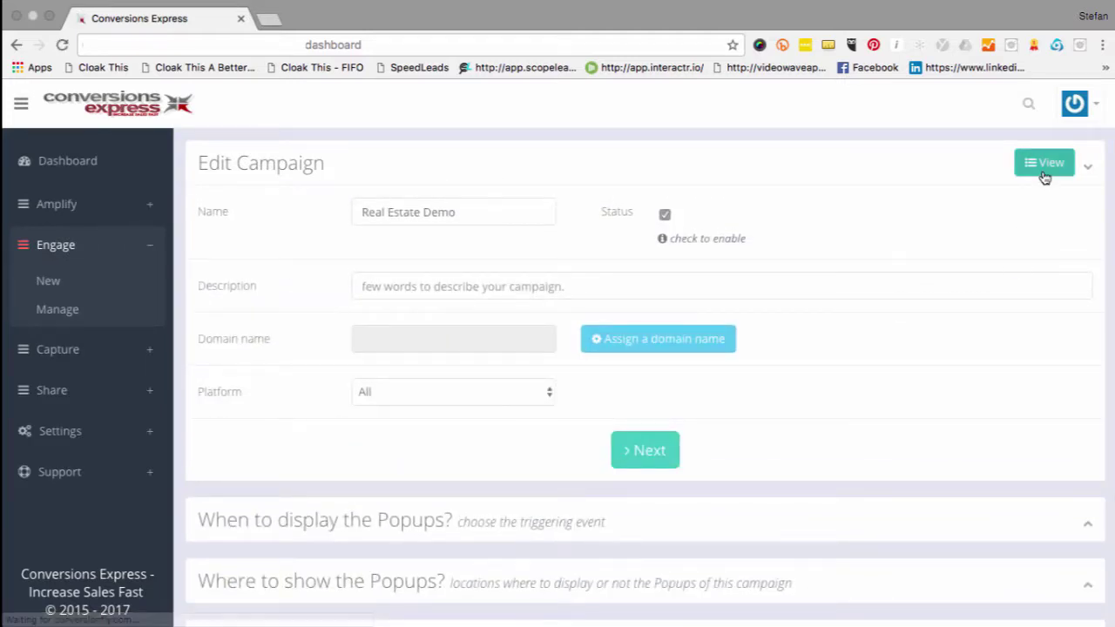
click(1045, 164)
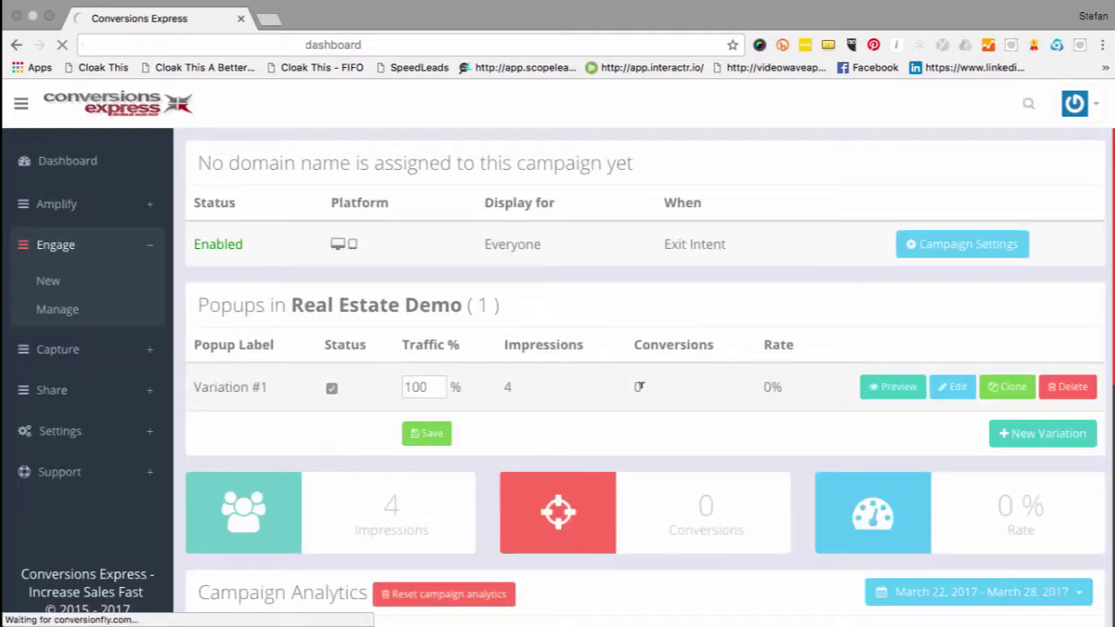
scroll(642, 385, down, 3)
scroll(642, 385, down, 3)
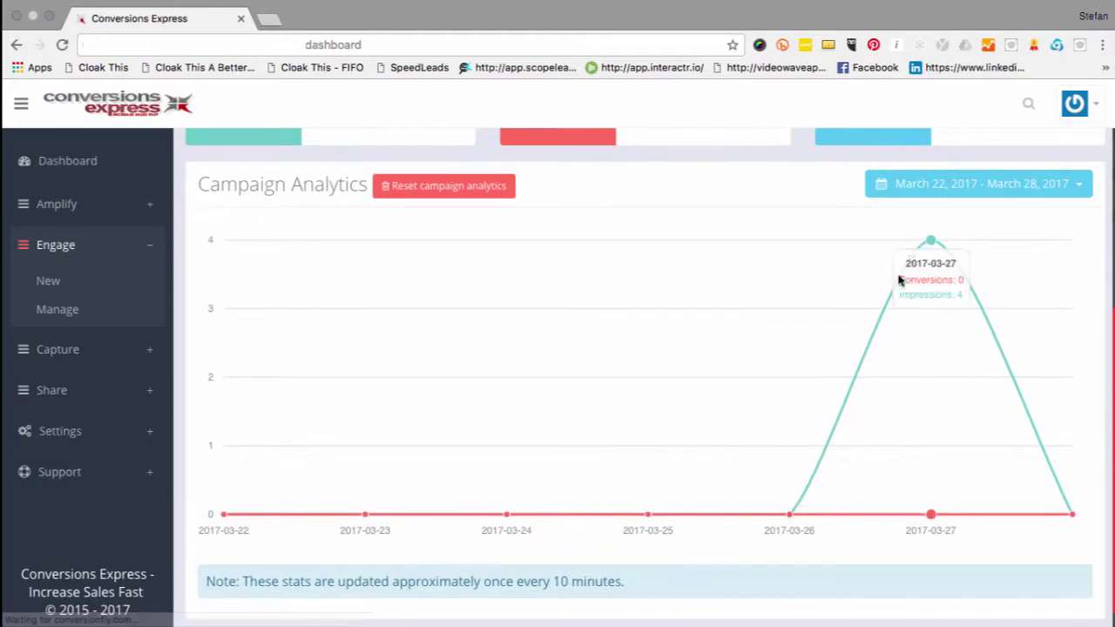
scroll(758, 370, up, 5)
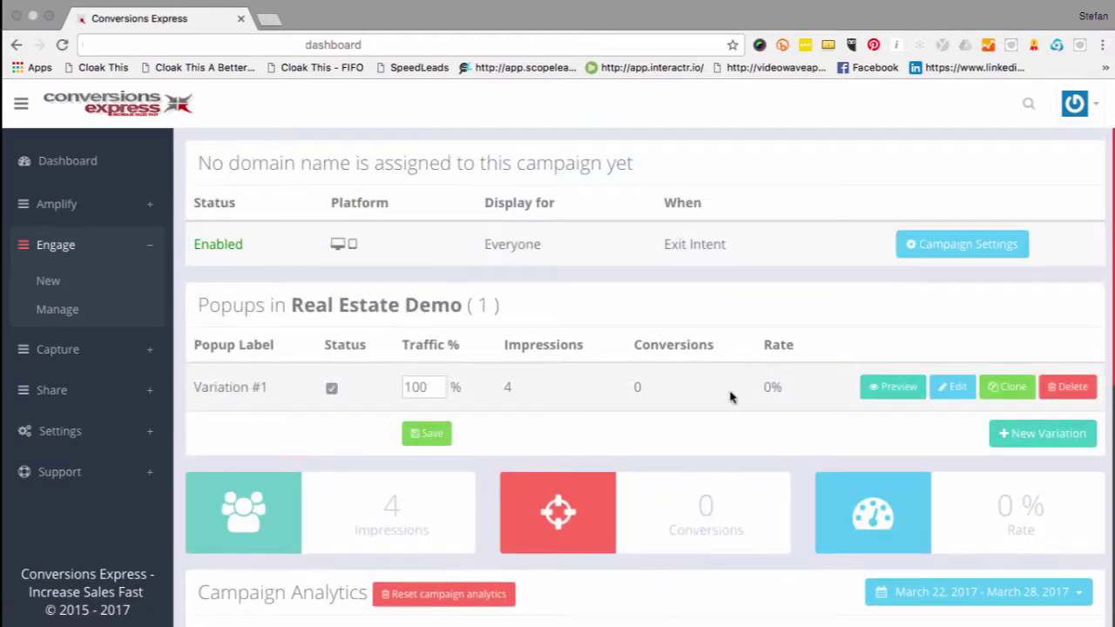
- Open the Real Estate Demo popup's Variation #1 in the editor, dismiss the video assistant, inspect the design and leave without saving
click(949, 389)
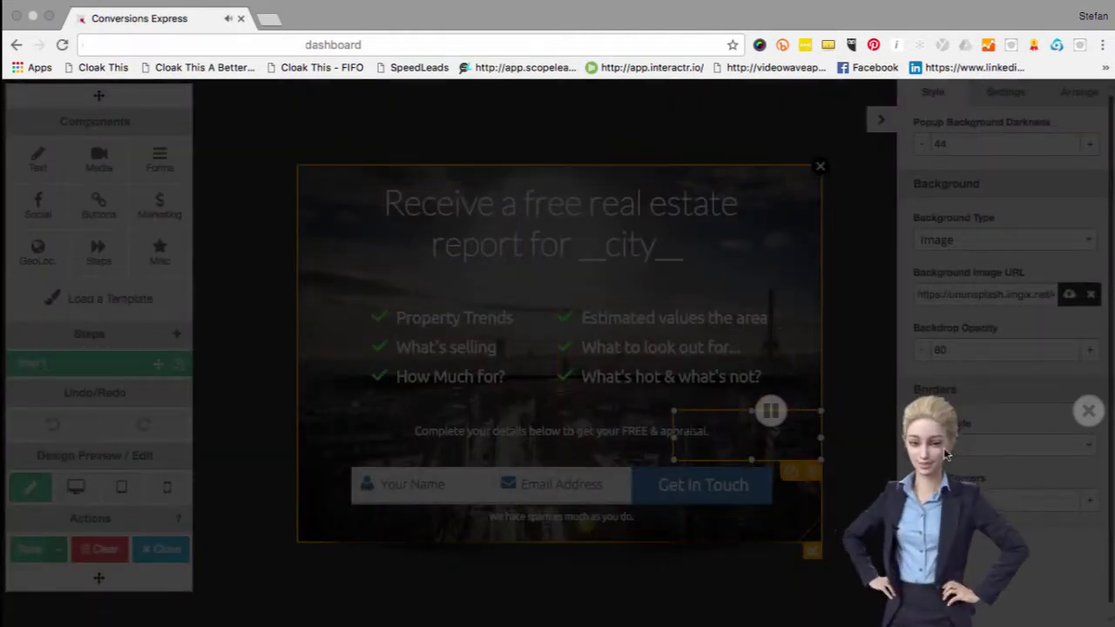
click(776, 411)
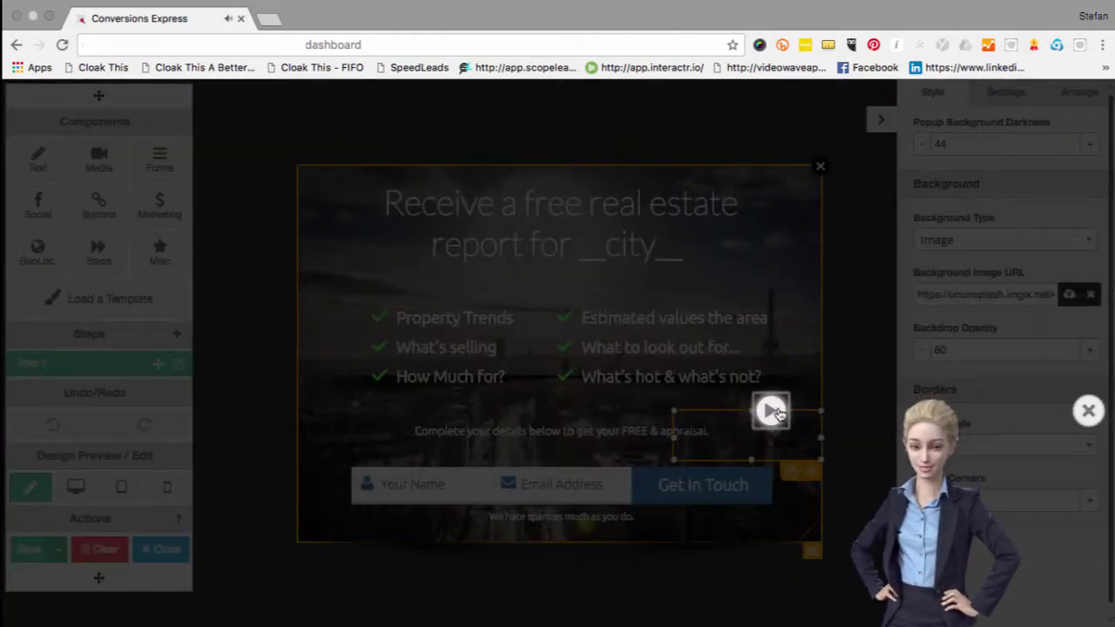
click(1088, 411)
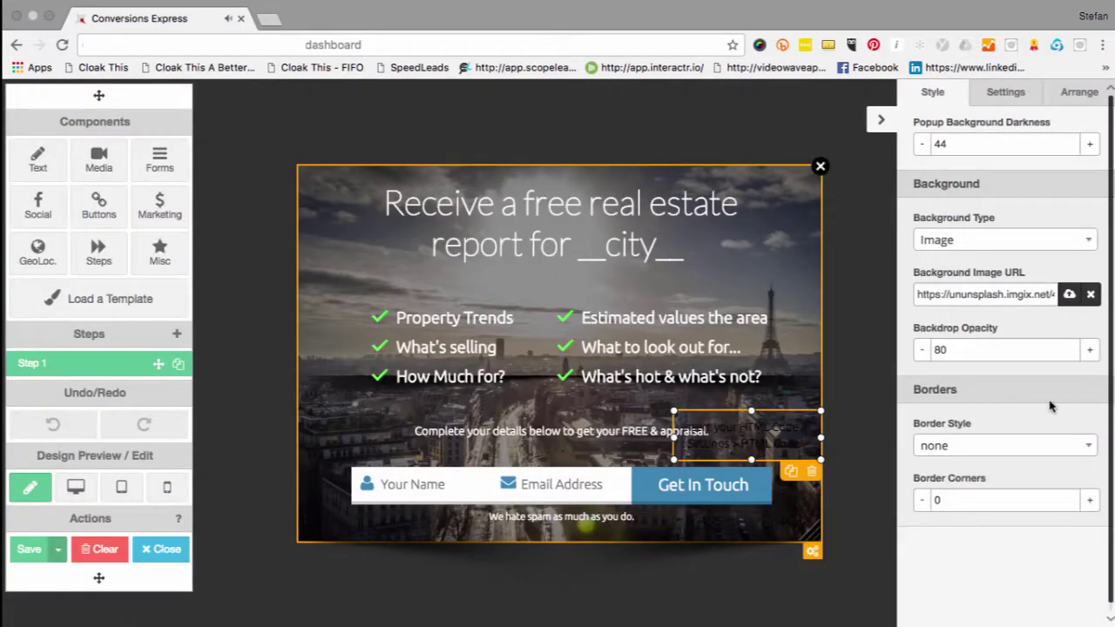
click(854, 367)
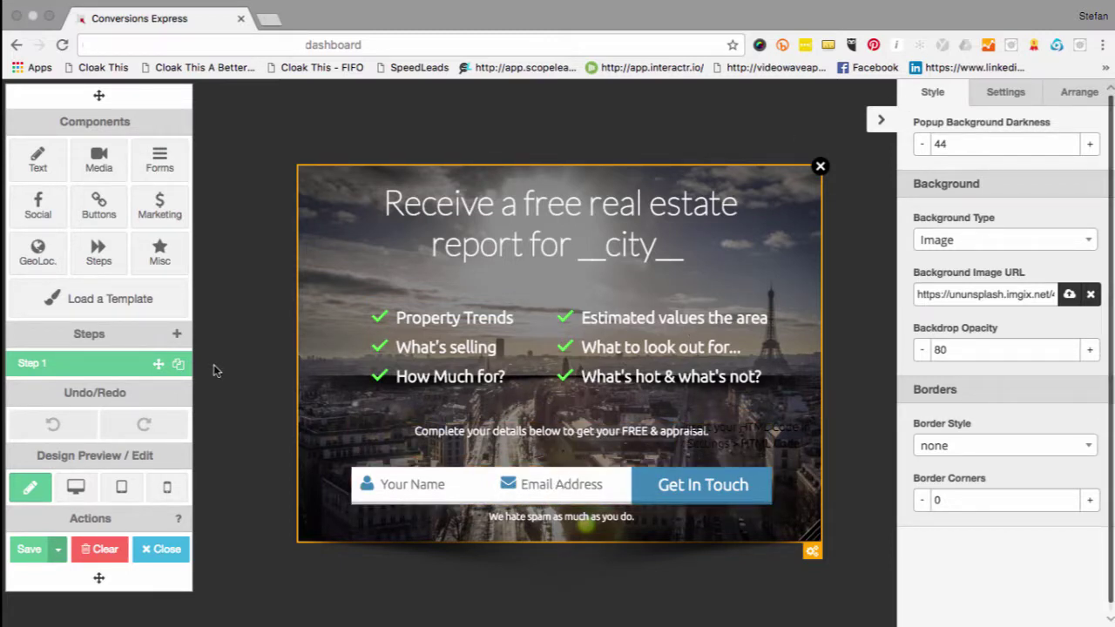
click(167, 551)
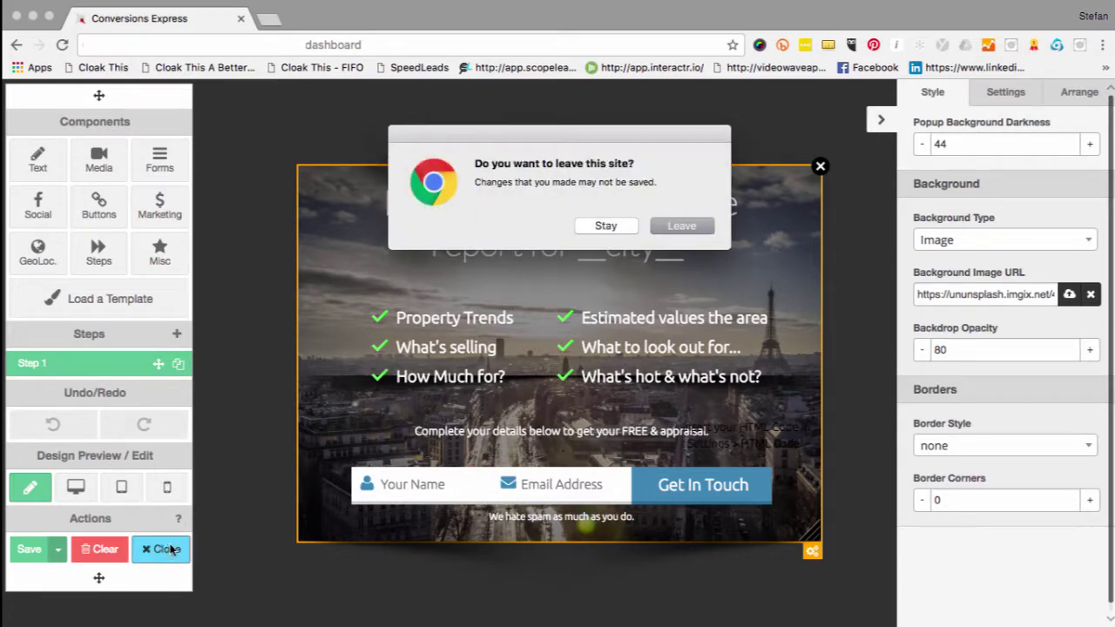
click(662, 229)
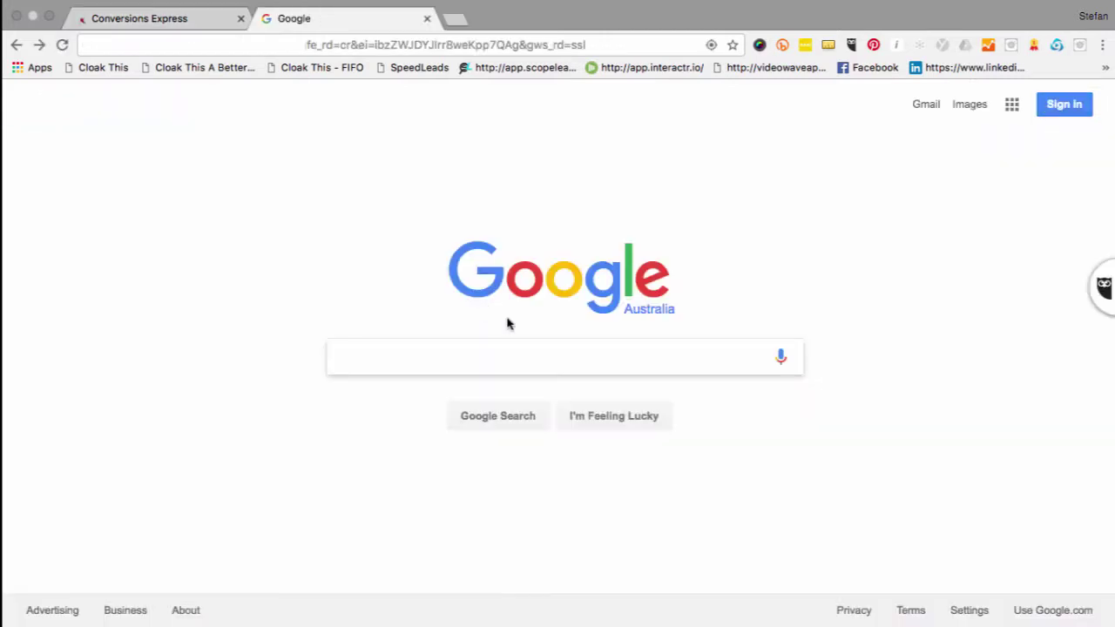
- Search Google for "real estate news sydney"
text(real)
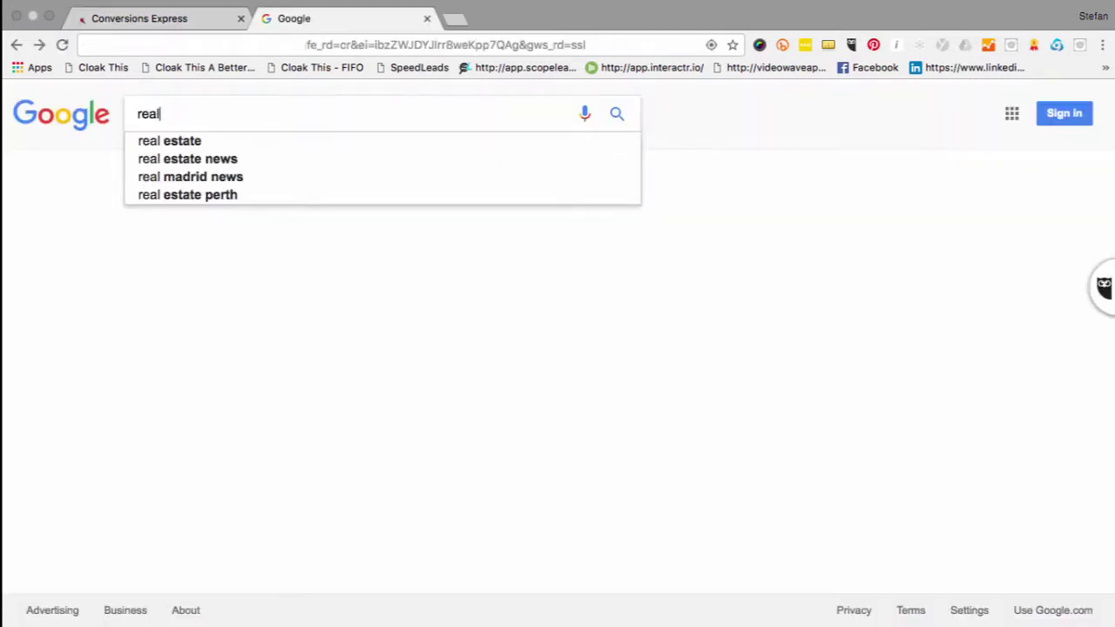
text( estate )
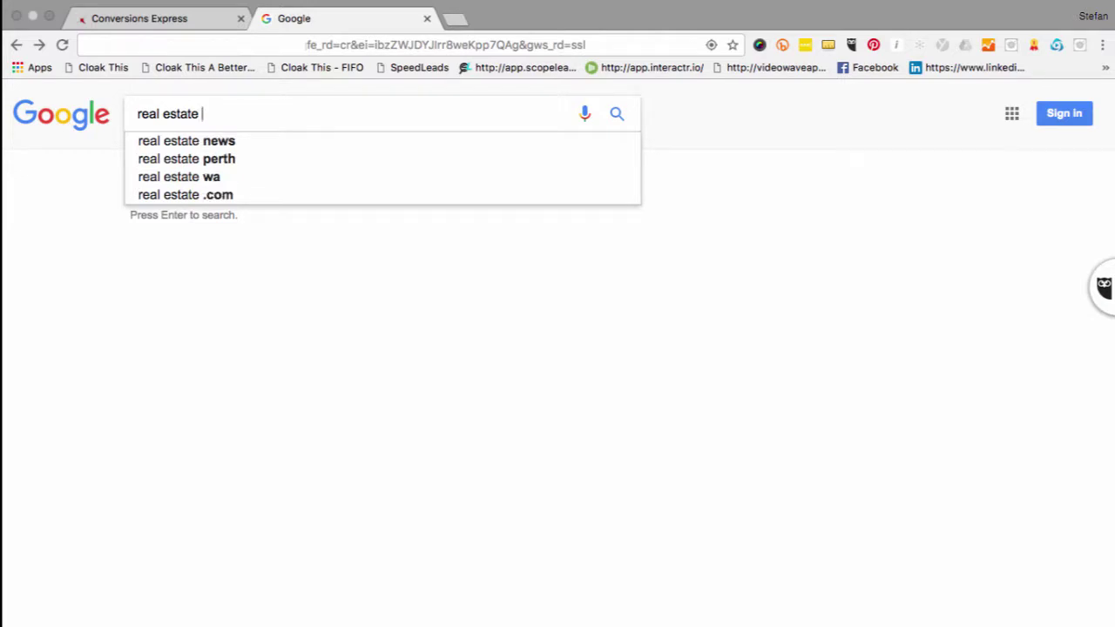
text(news )
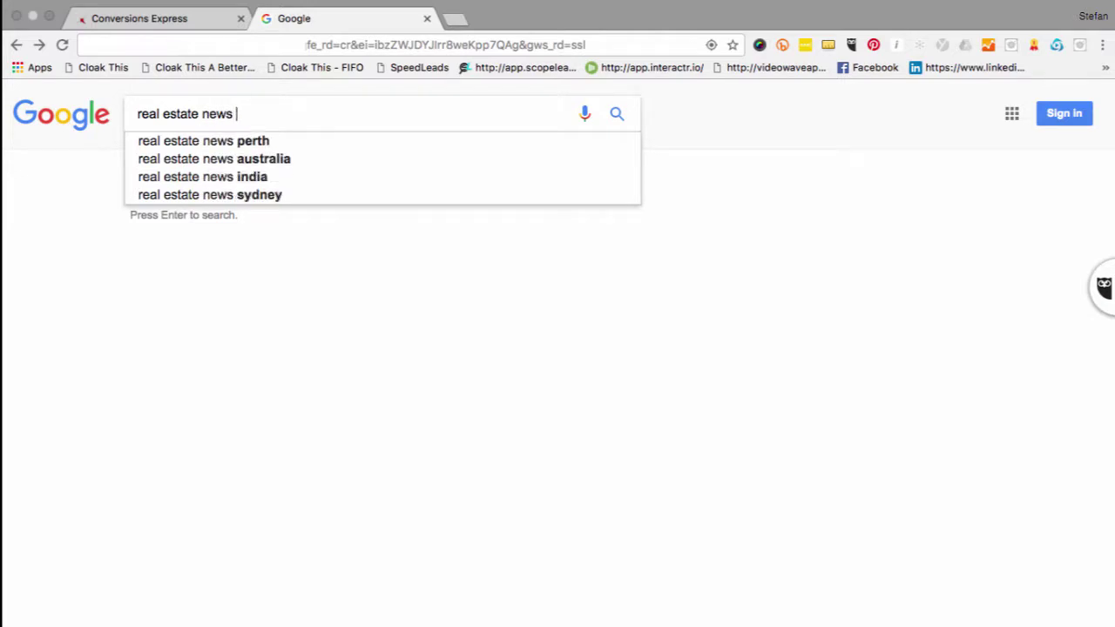
text(sys)
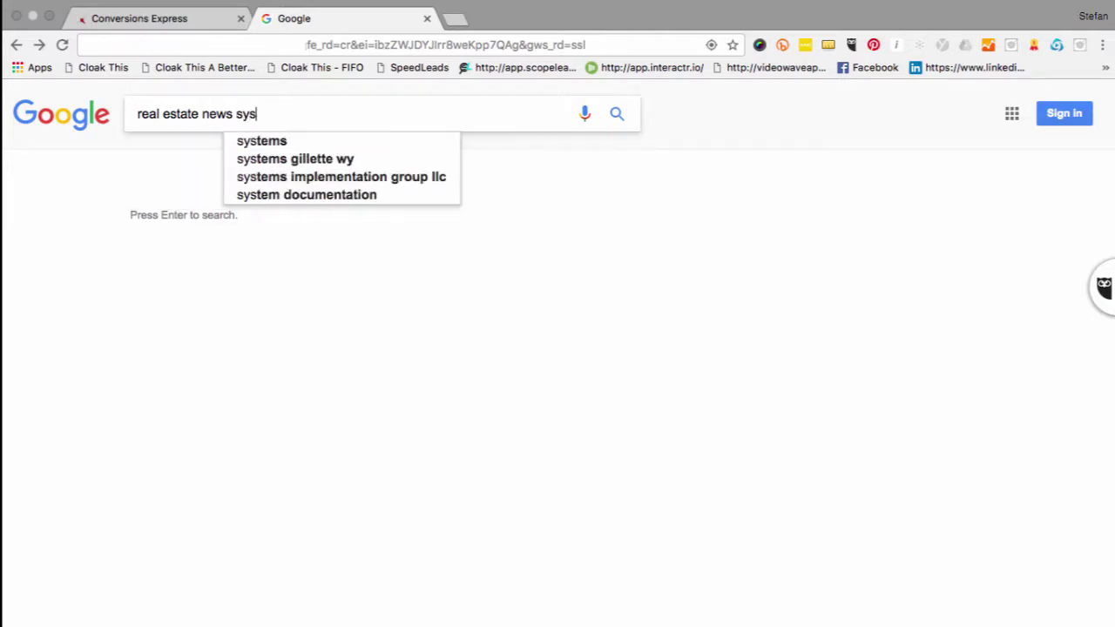
key(BackSpace)
text(dn)
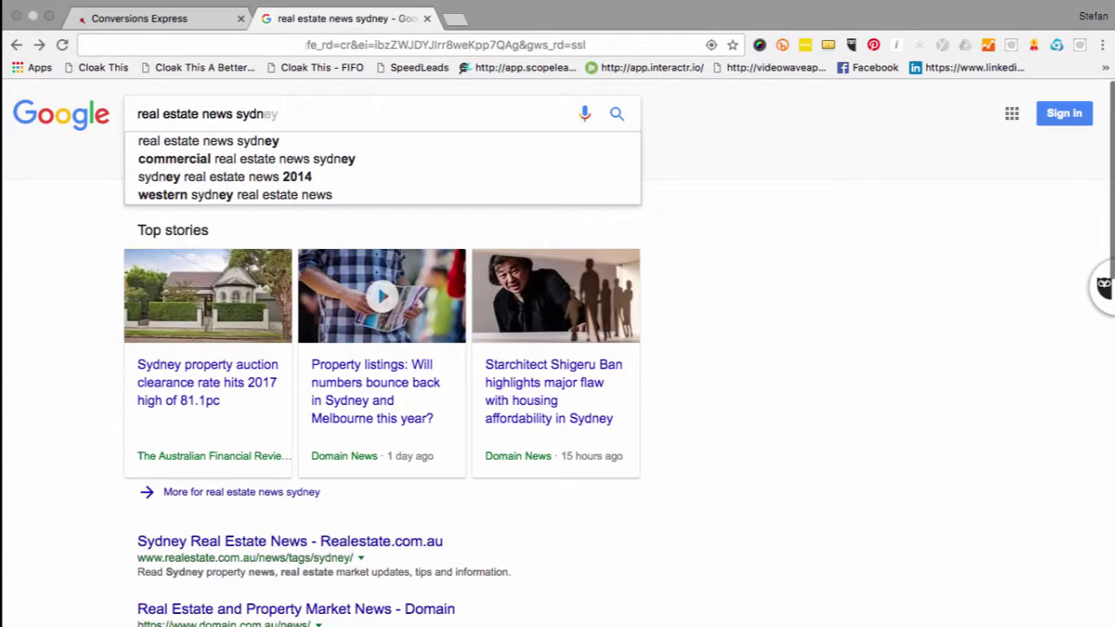
click(279, 142)
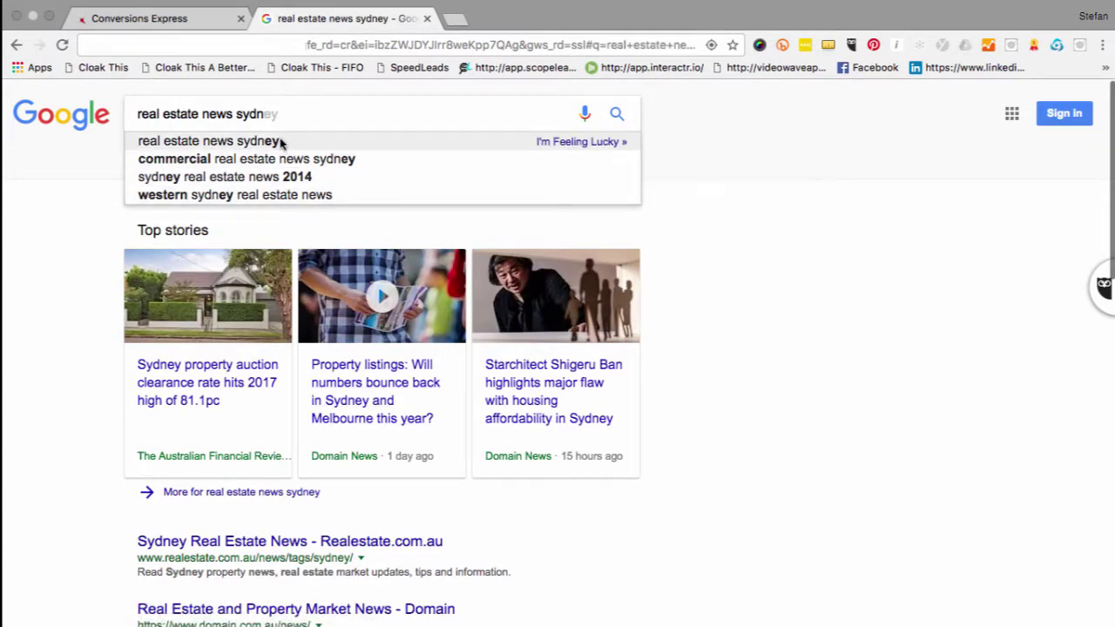
- Open the News.com.au result "Sydney real estate: The statistic that proves we have ...", skim the article and select its web address
scroll(475, 340, down, 3)
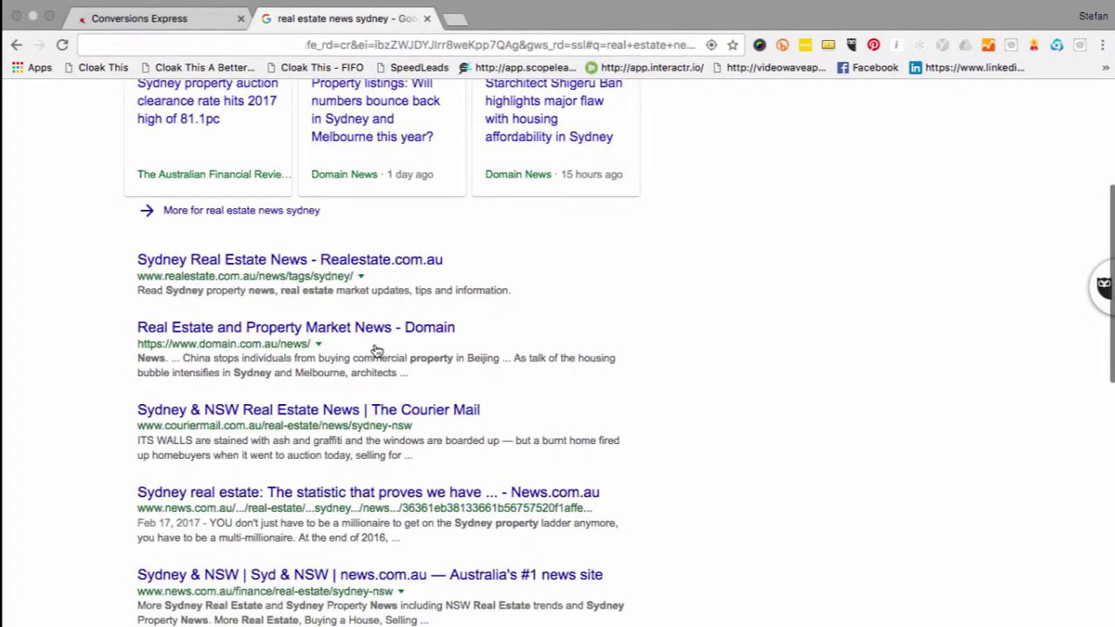
scroll(370, 348, down, 2)
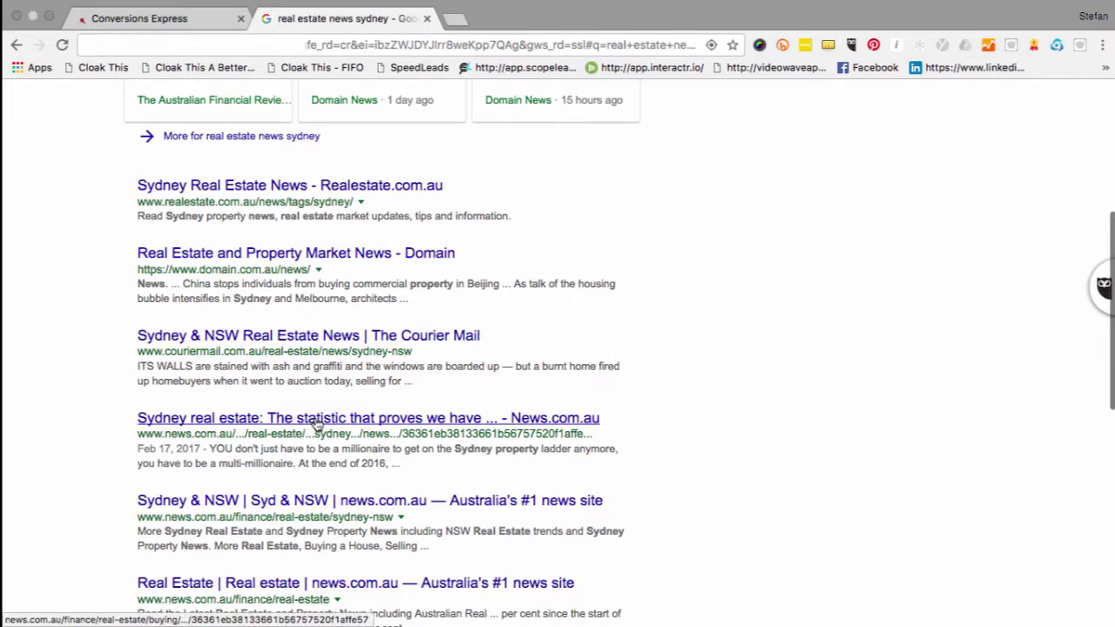
click(349, 422)
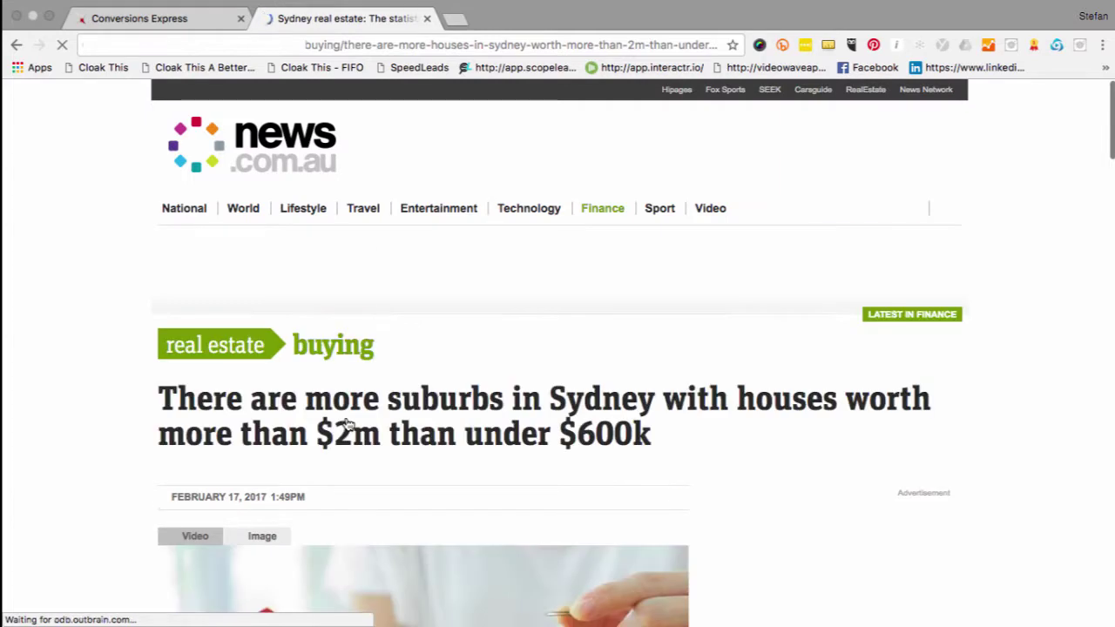
scroll(349, 424, down, 2)
scroll(349, 425, down, 1)
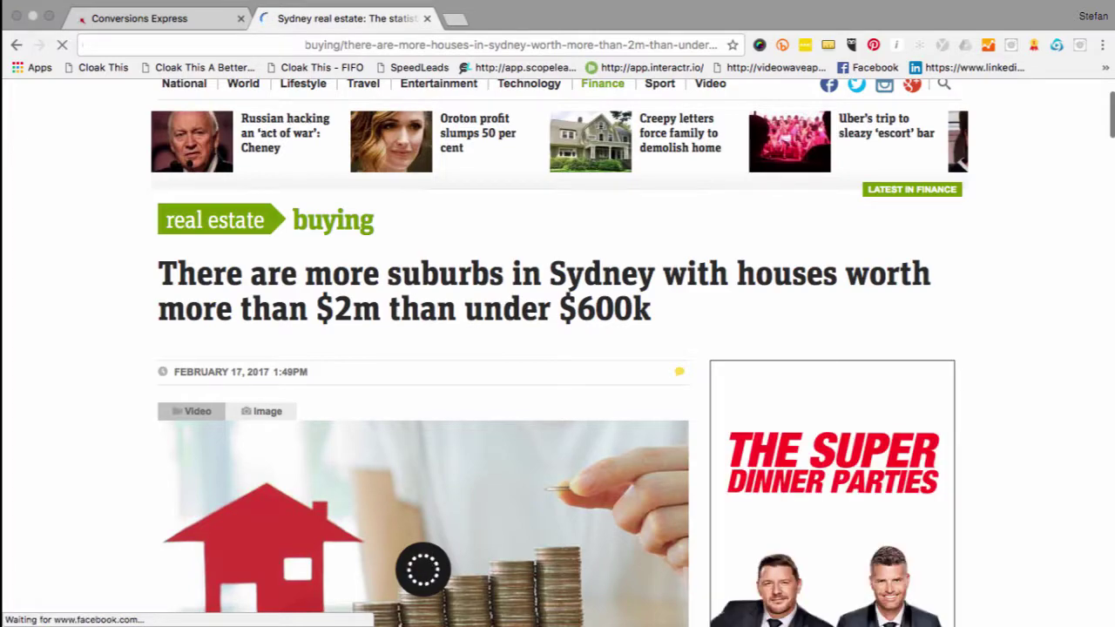
scroll(729, 306, down, 15)
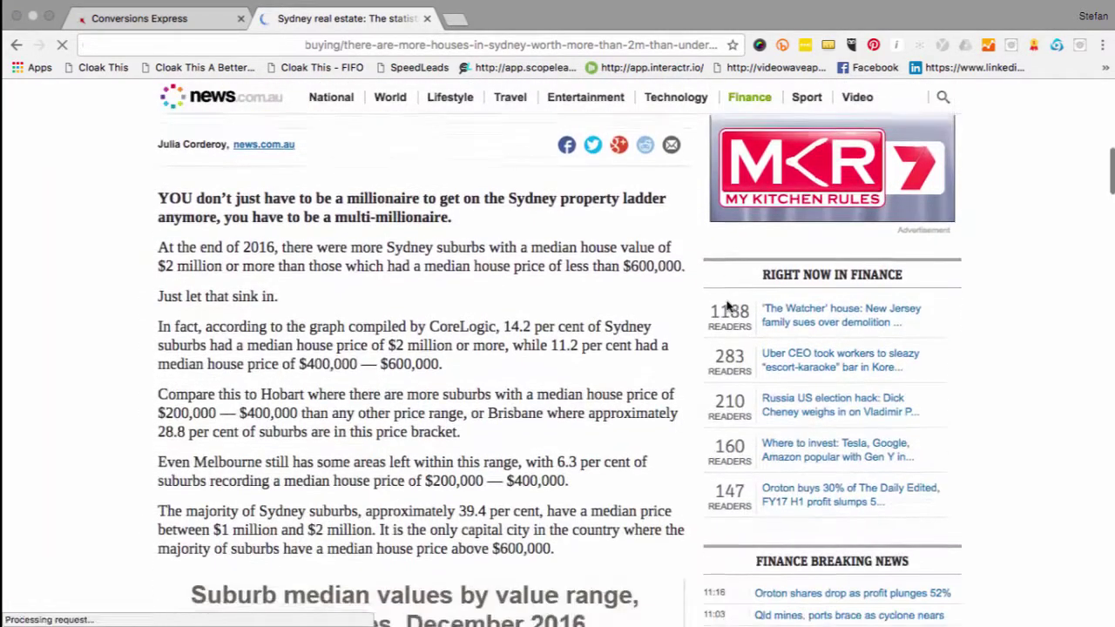
scroll(729, 306, down, 5)
click(538, 48)
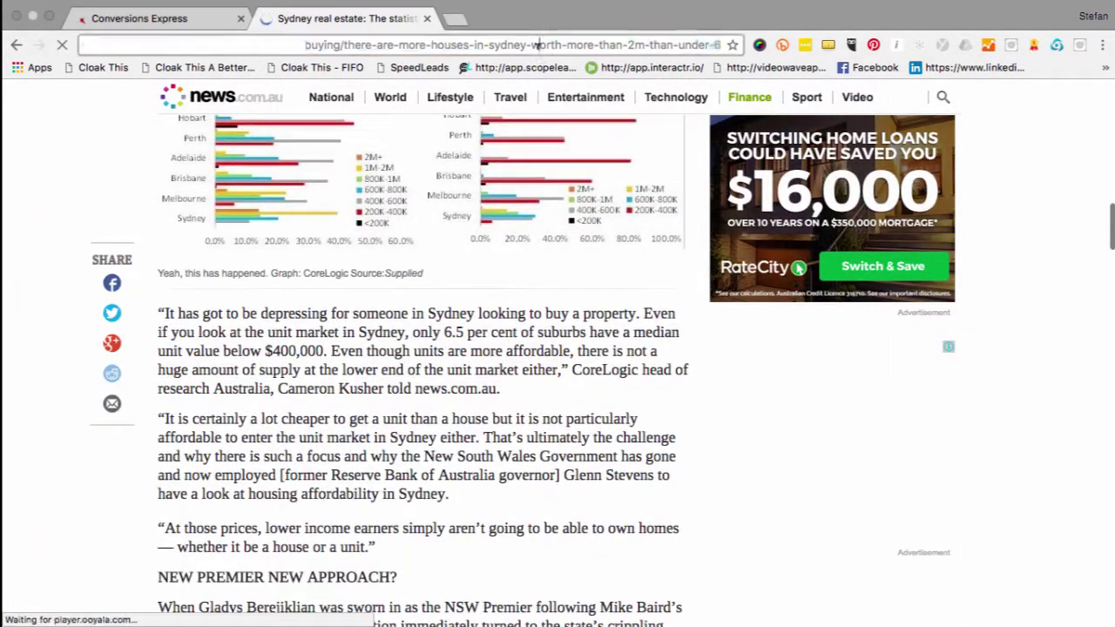
- Return to Conversions Express and start a new Share campaign
click(185, 20)
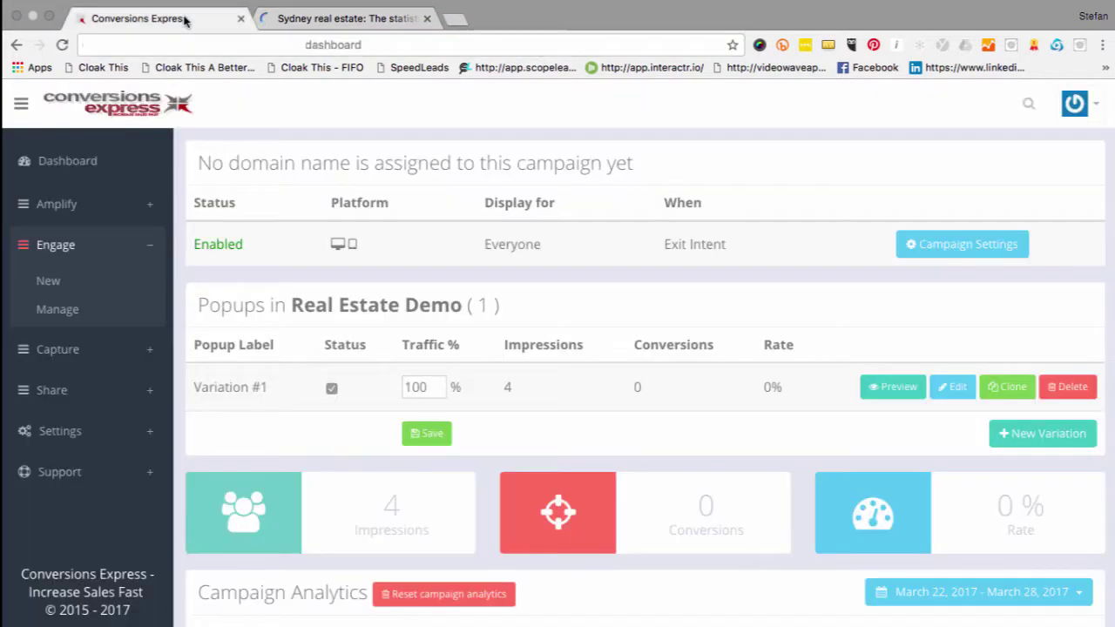
click(137, 393)
click(57, 364)
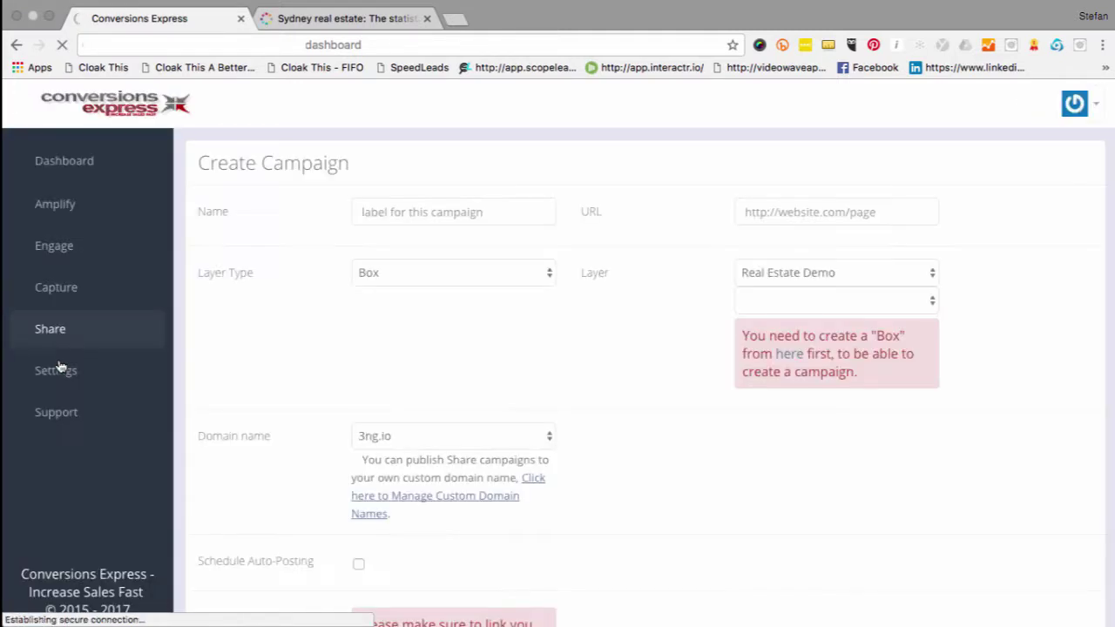
click(801, 212)
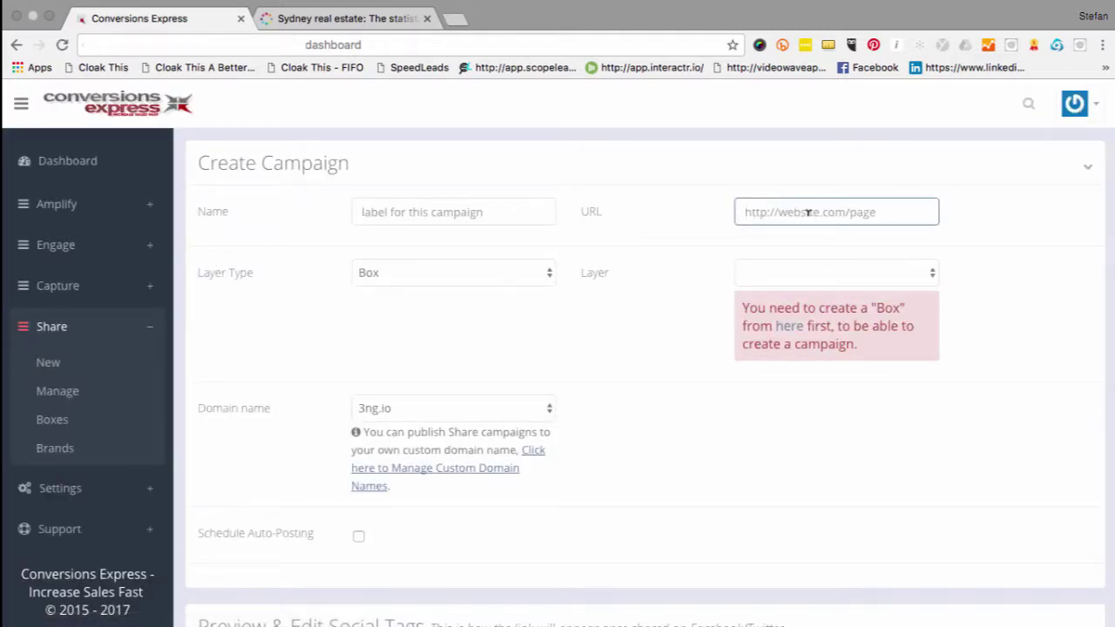
key(ctrl+v)
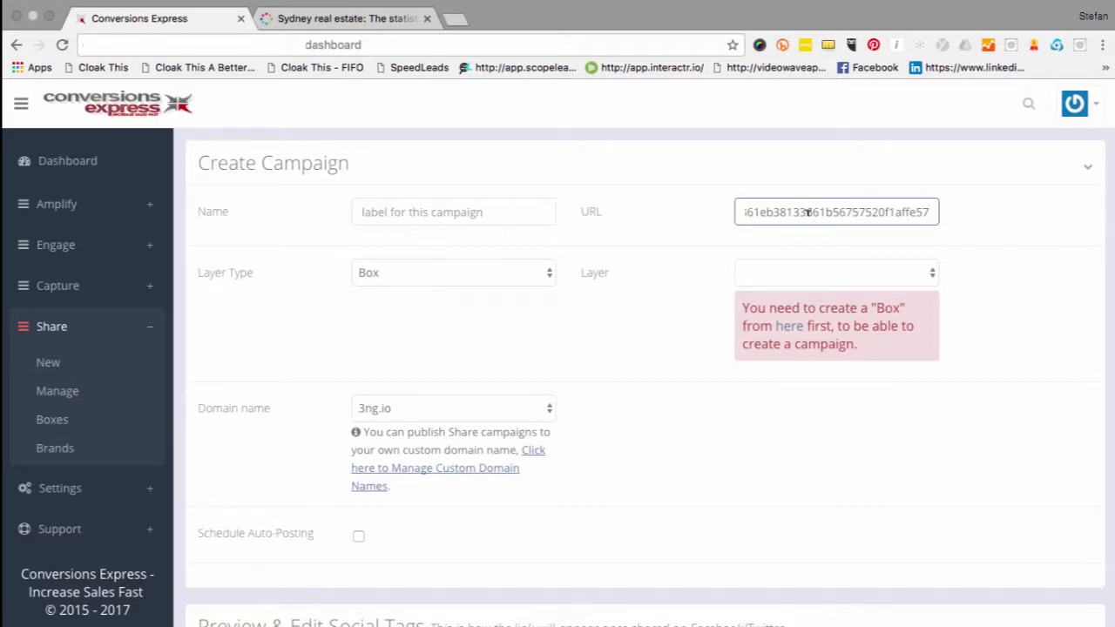
click(495, 209)
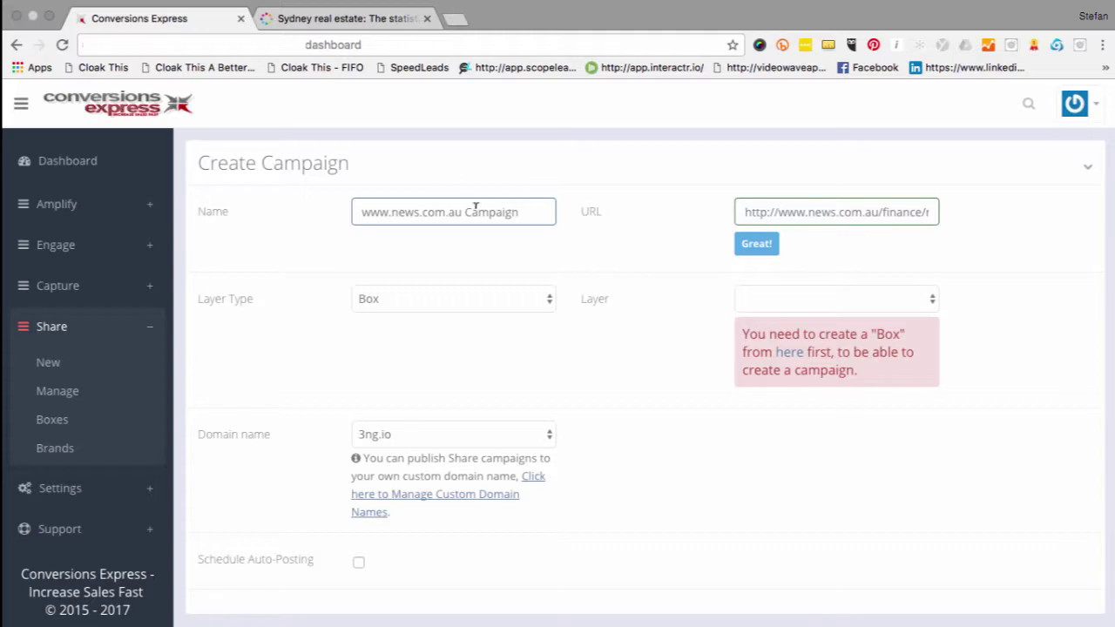
drag(464, 211, 521, 212)
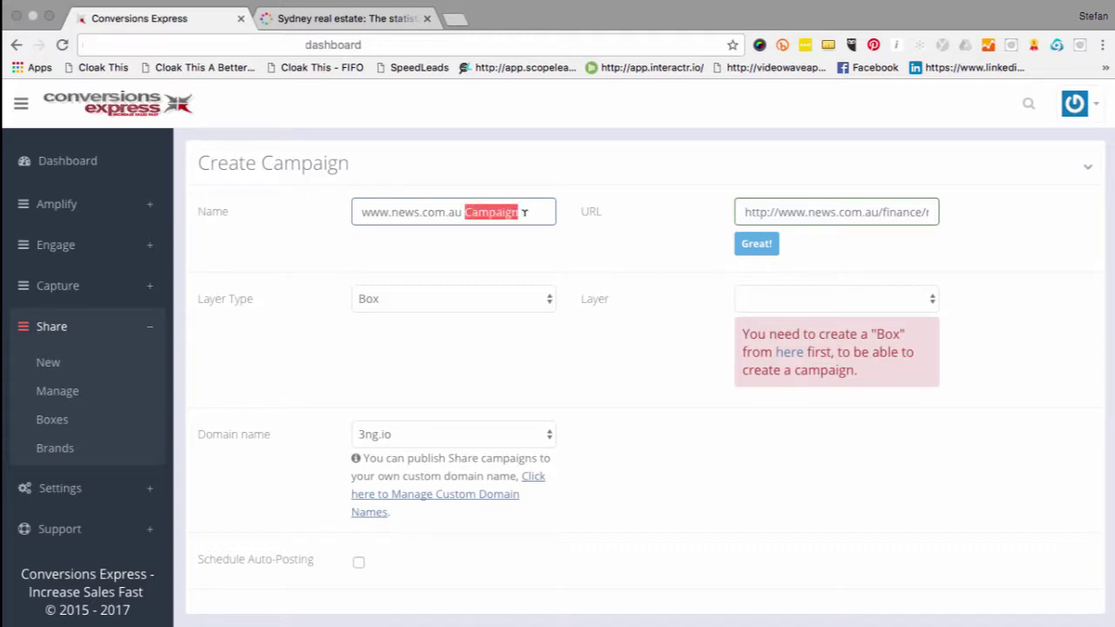
text($2mill Pro)
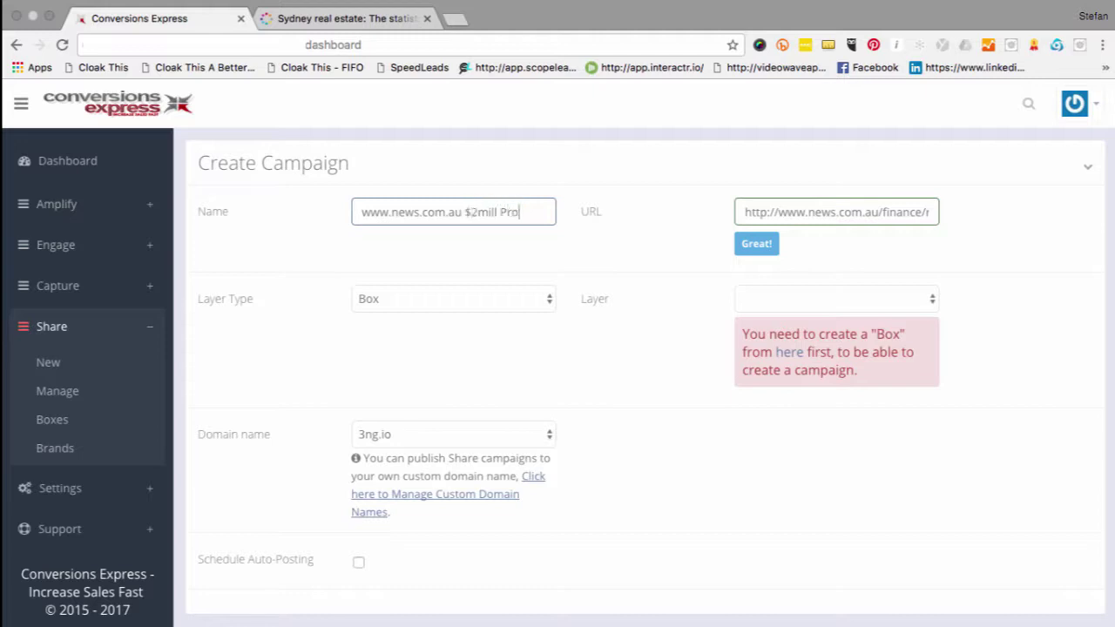
text(perties)
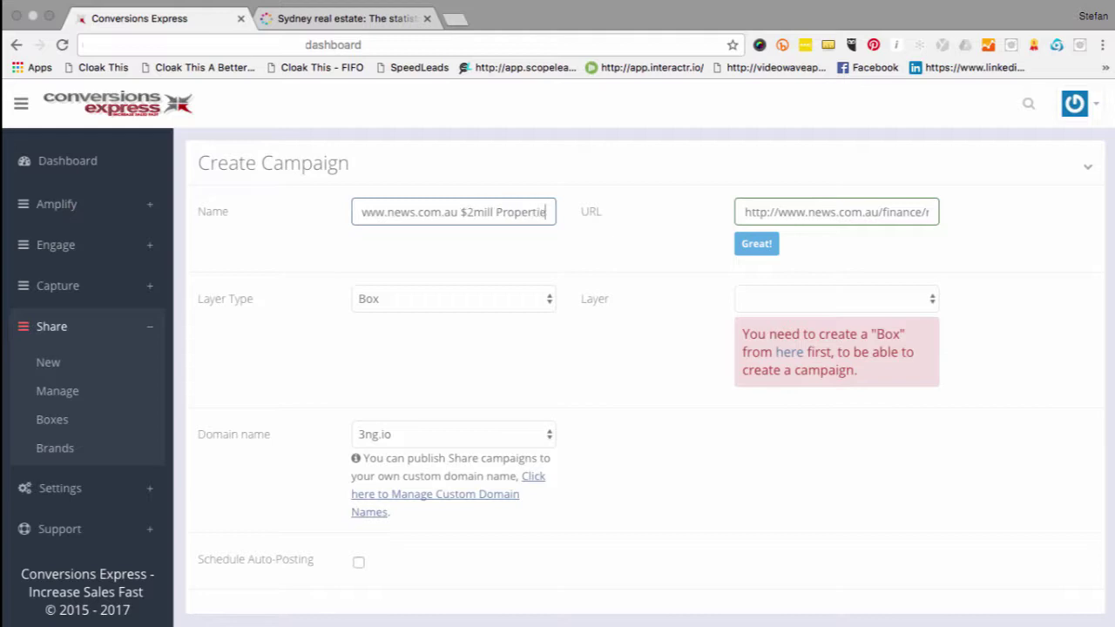
- Set the campaign's layer type to Popup/Conversion Mat and choose Report Conversion Mat as the layer
click(549, 296)
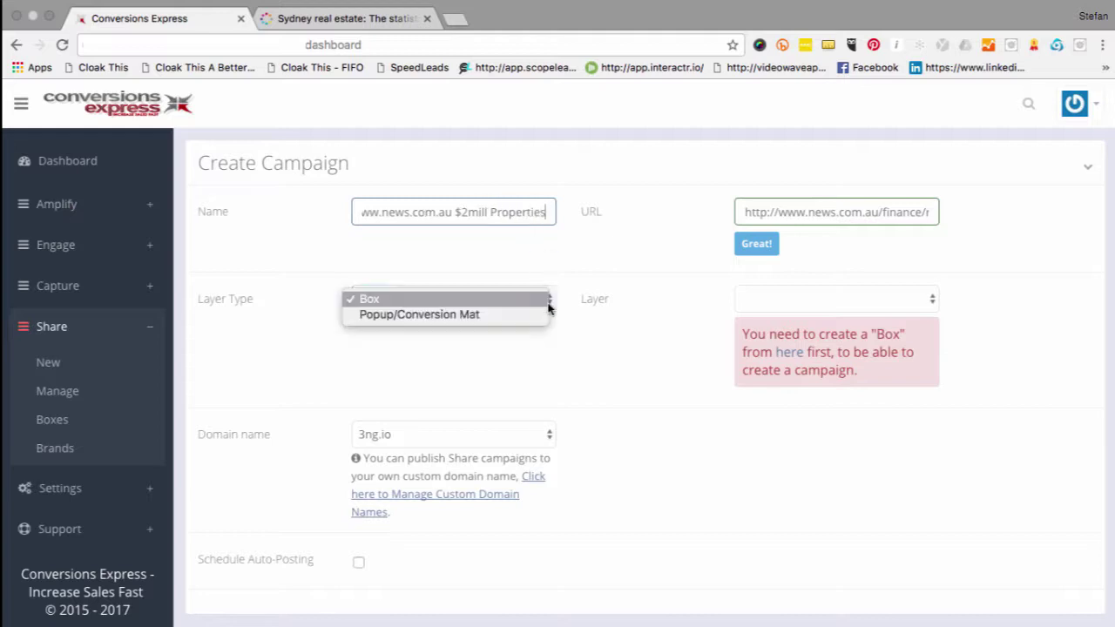
click(523, 318)
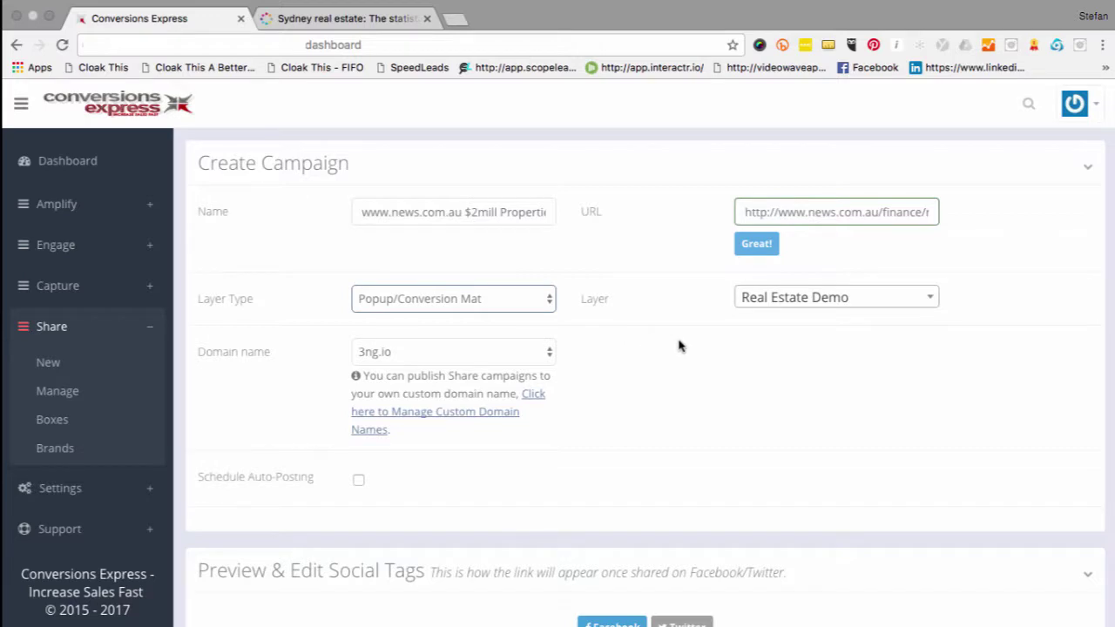
scroll(697, 339, down, 2)
click(827, 247)
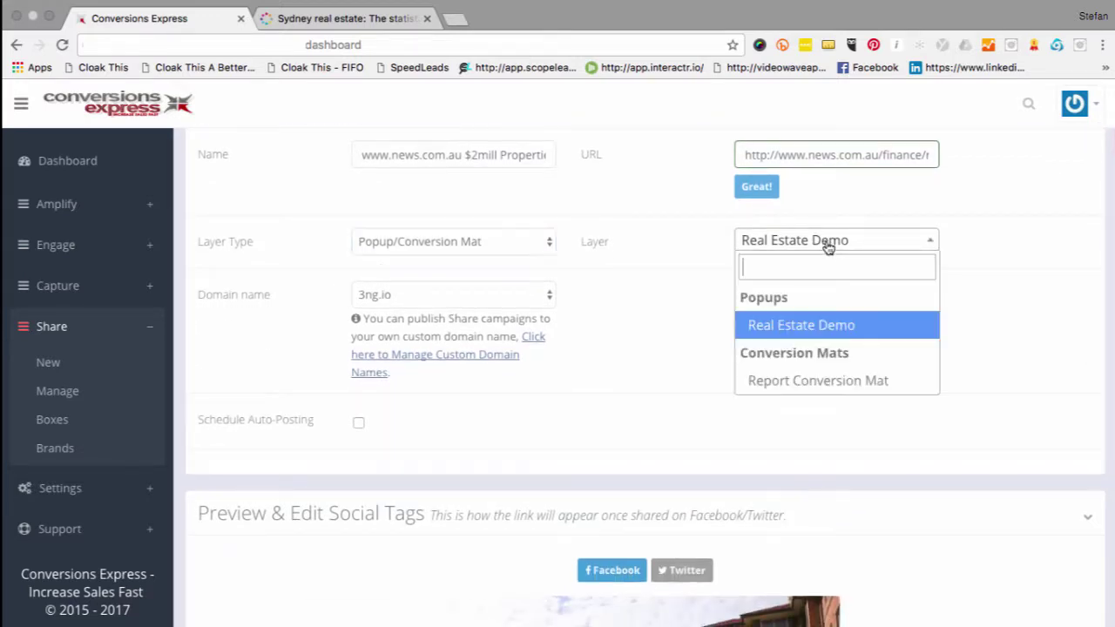
click(821, 380)
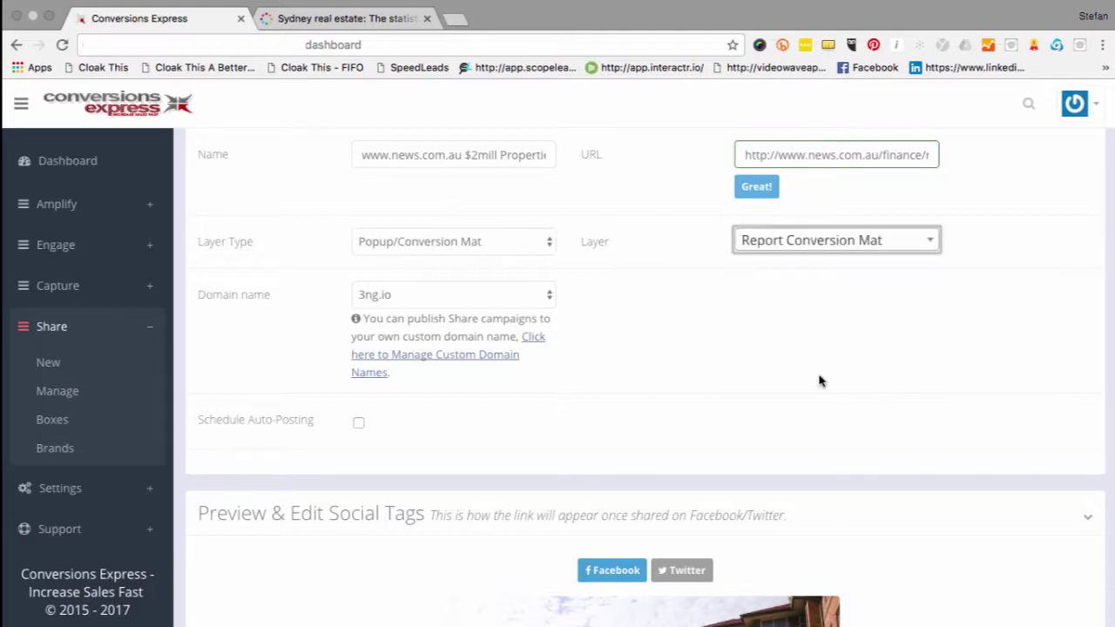
- Review the campaign's domain name choices and the Facebook and Twitter previews of the shared link
scroll(819, 381, down, 5)
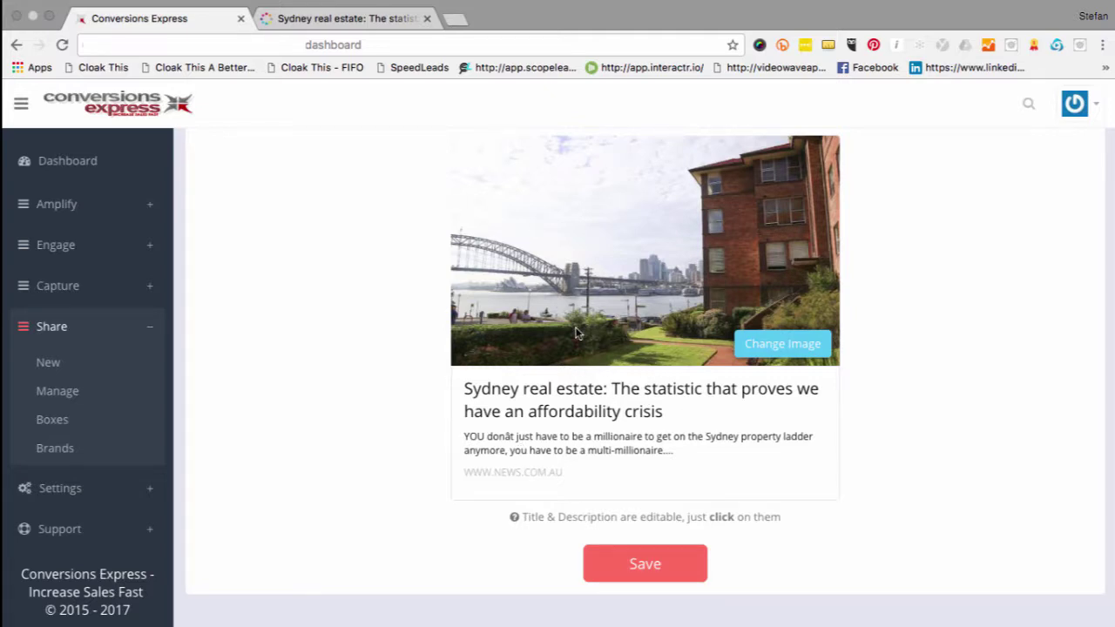
scroll(575, 331, up, 5)
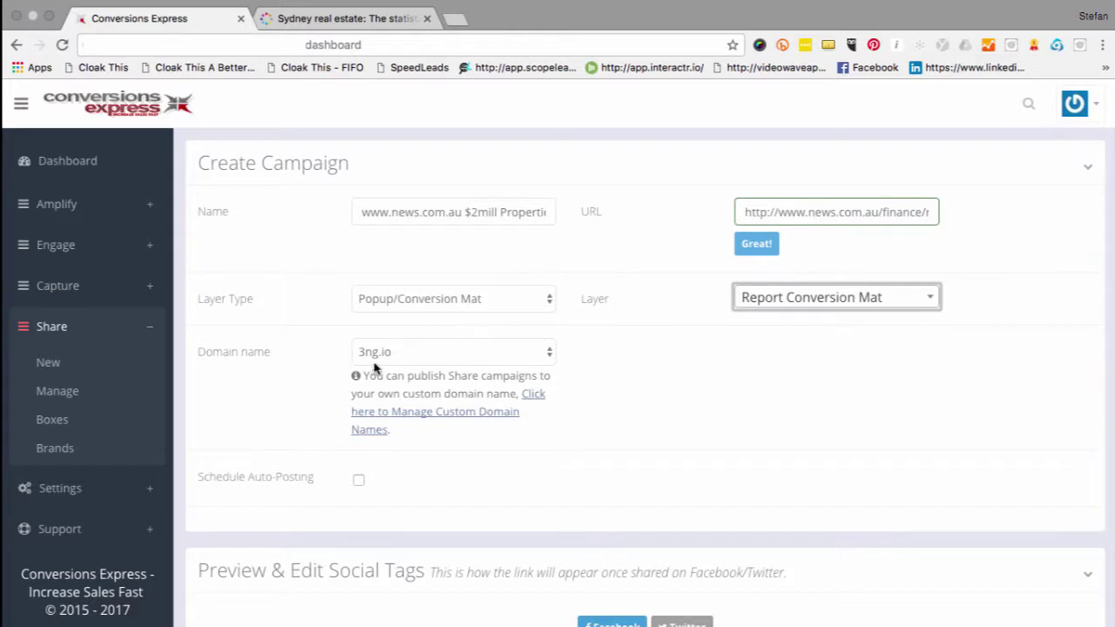
click(535, 357)
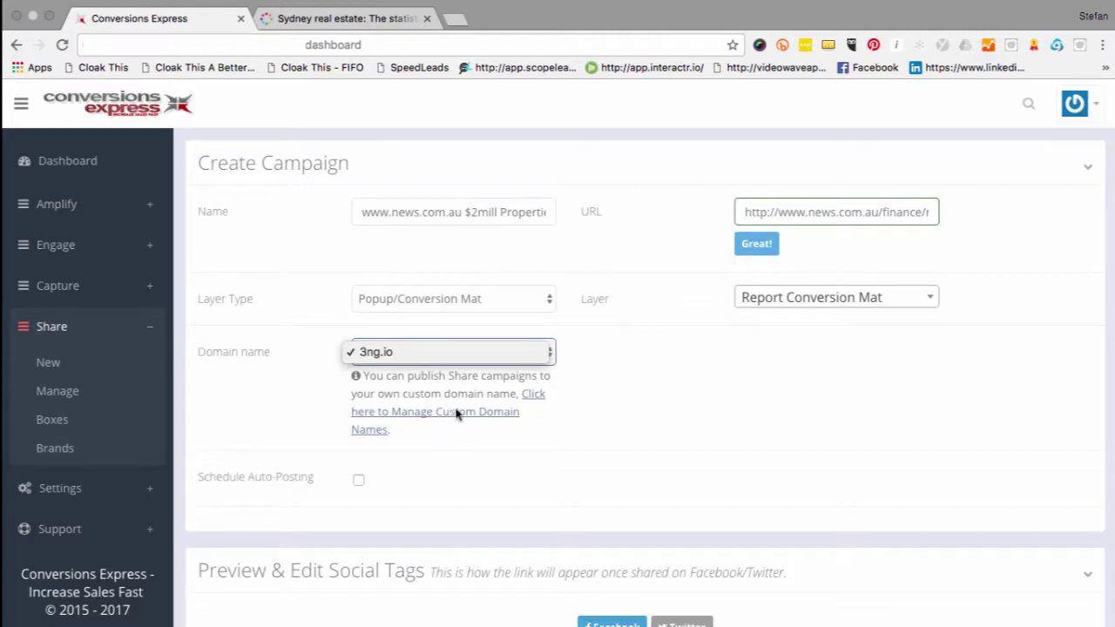
click(603, 424)
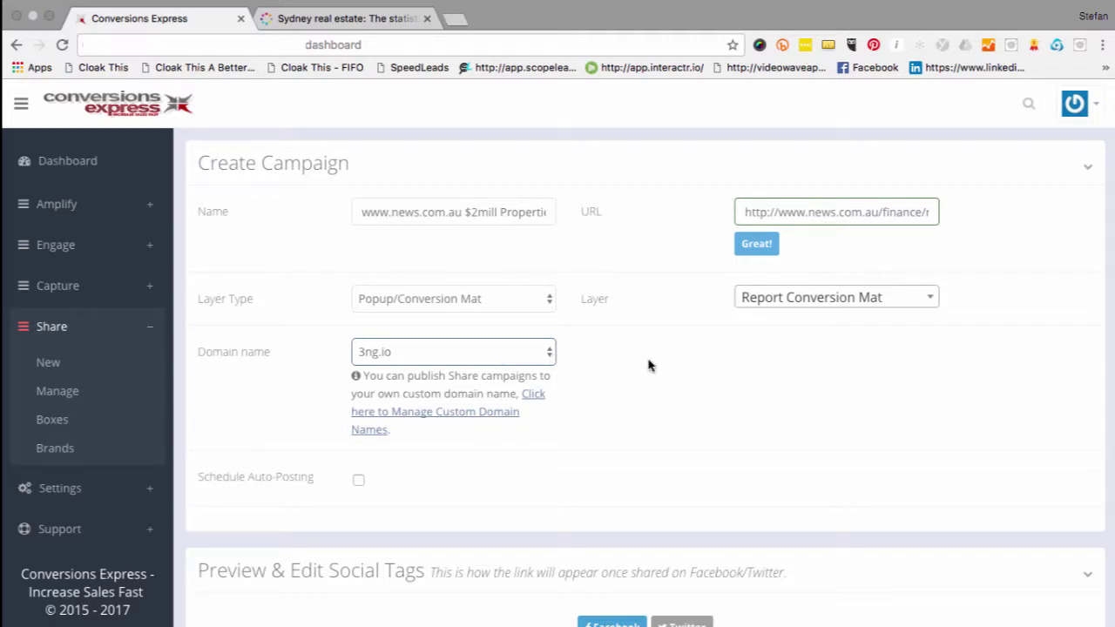
scroll(648, 365, down, 5)
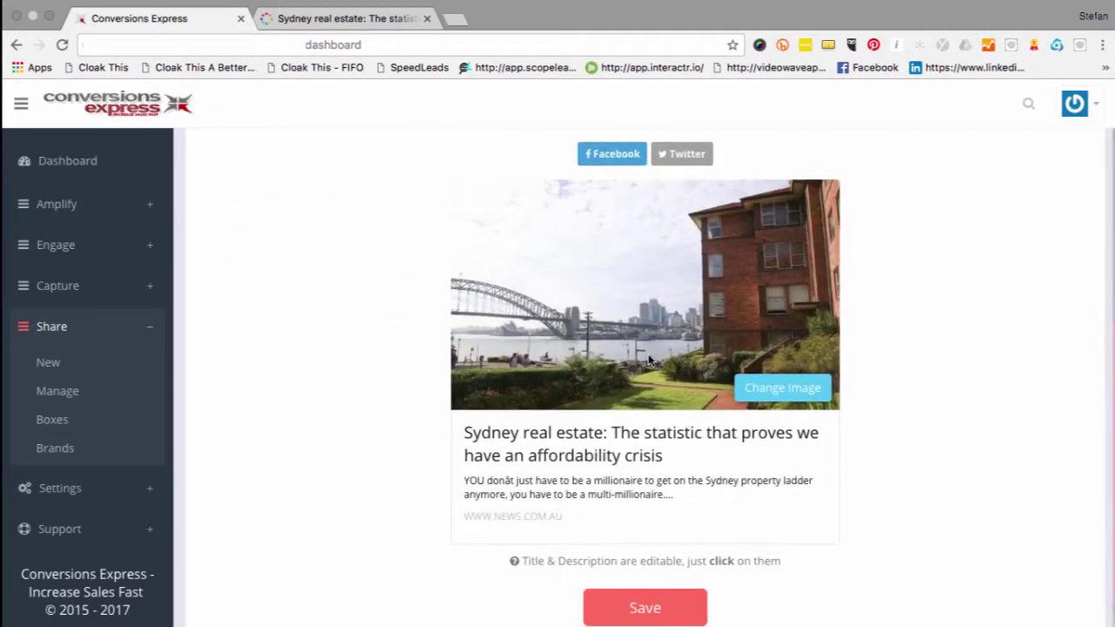
scroll(653, 328, up, 10)
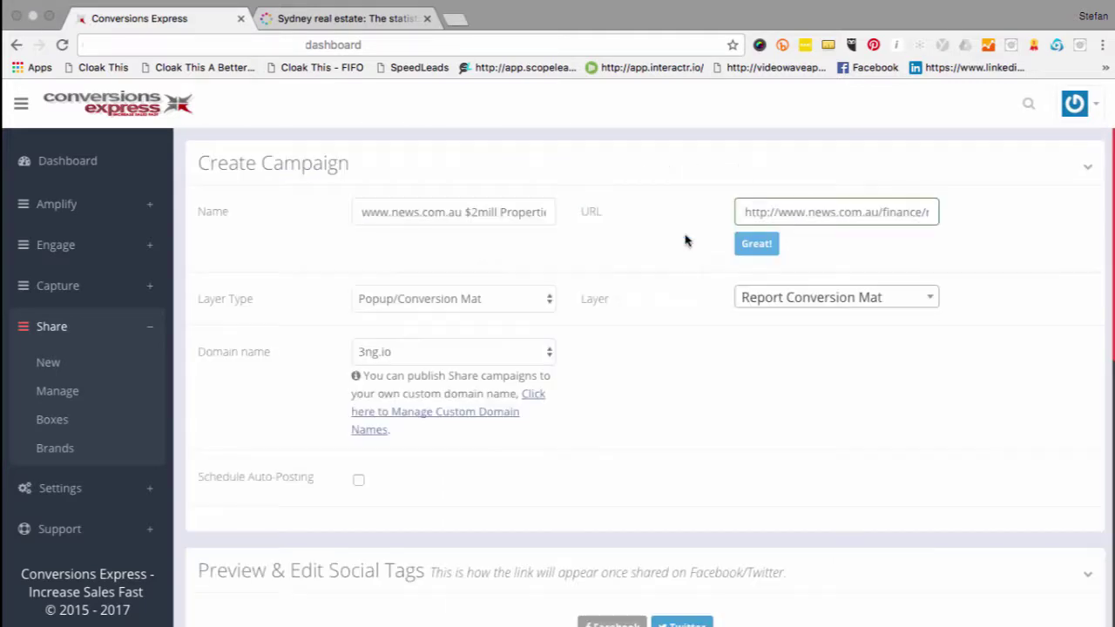
scroll(707, 423, down, 5)
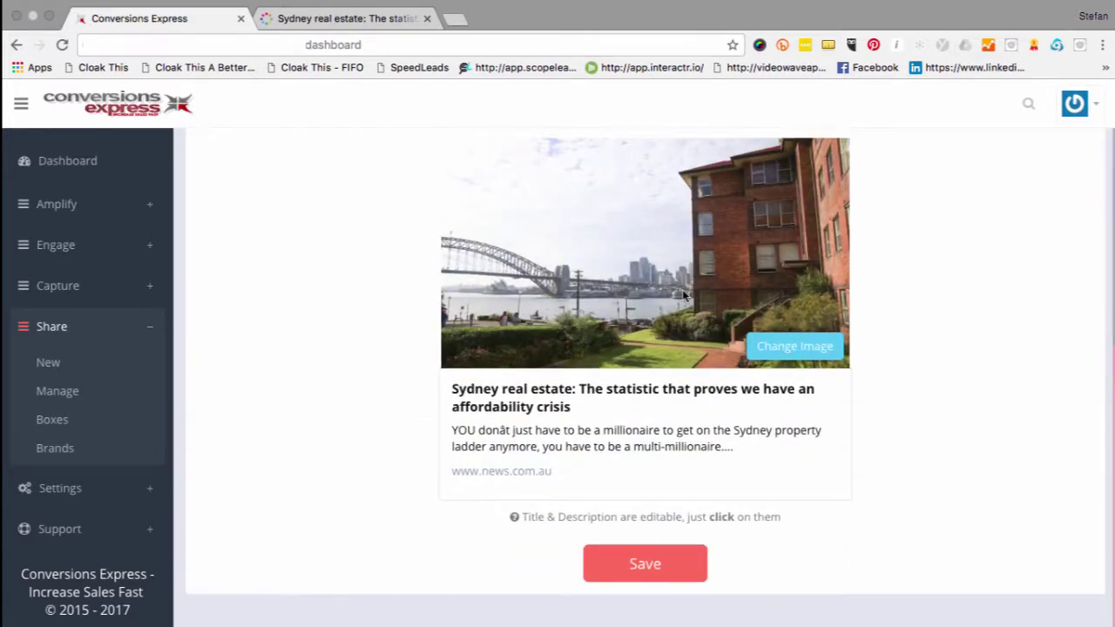
scroll(630, 297, up, 6)
scroll(599, 363, down, 1)
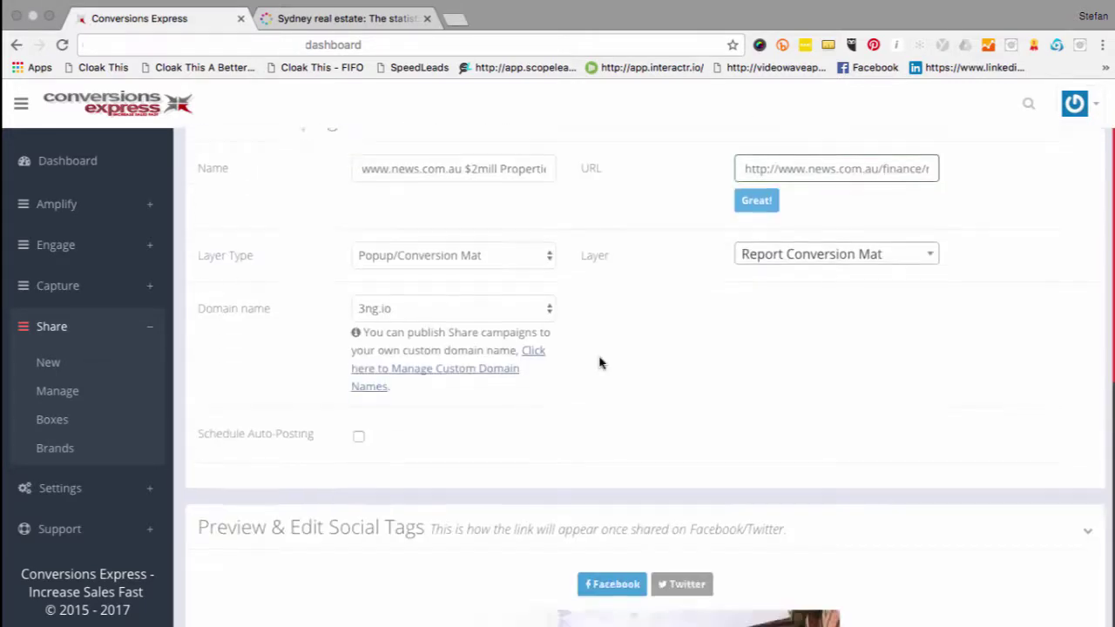
- Save the Share campaign and open its generated short link in a new browser tab
scroll(600, 363, down, 5)
click(639, 568)
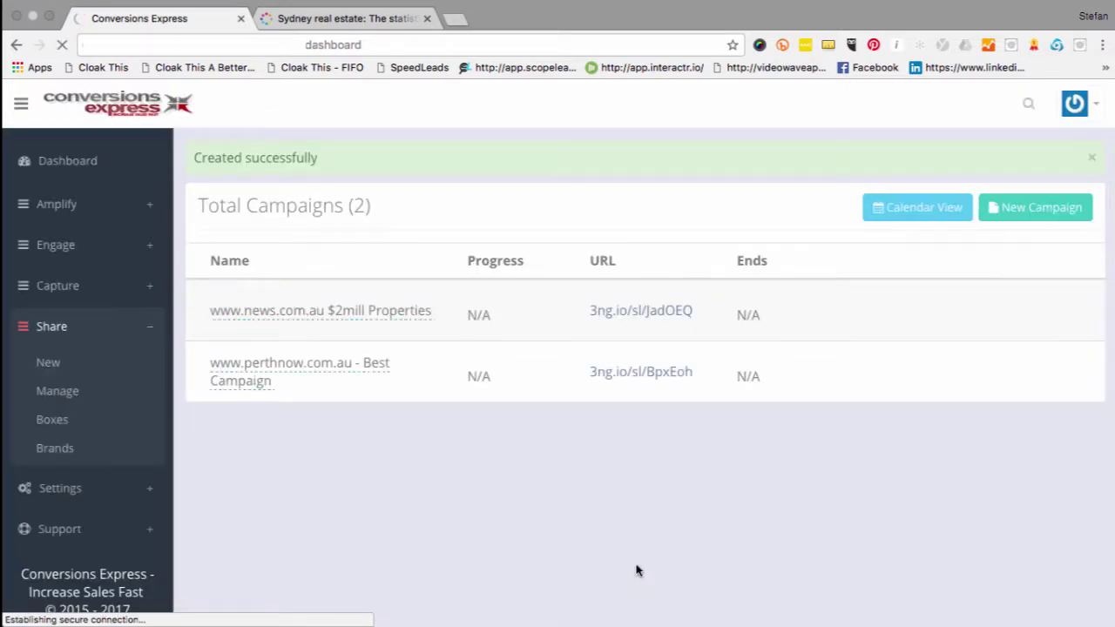
mouse_move(637, 321)
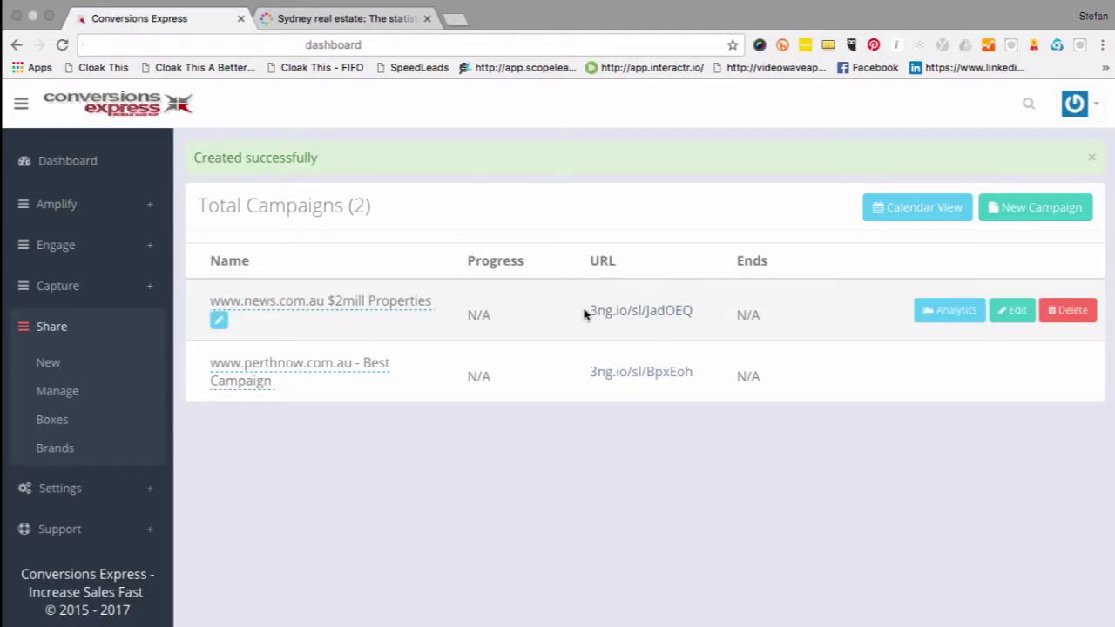
drag(585, 312, 692, 322)
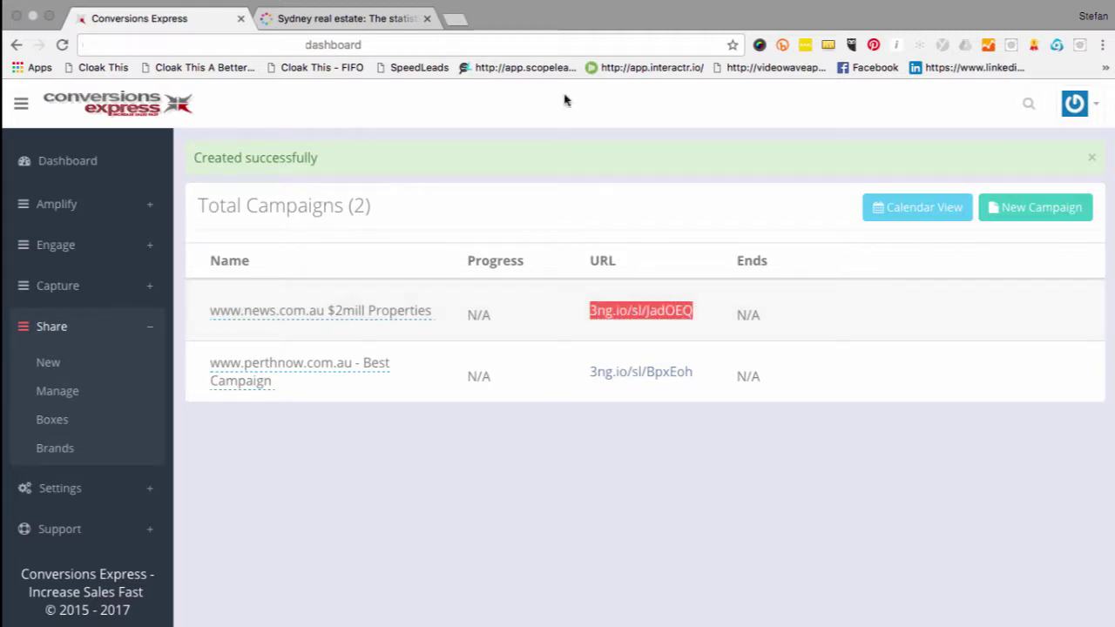
click(455, 19)
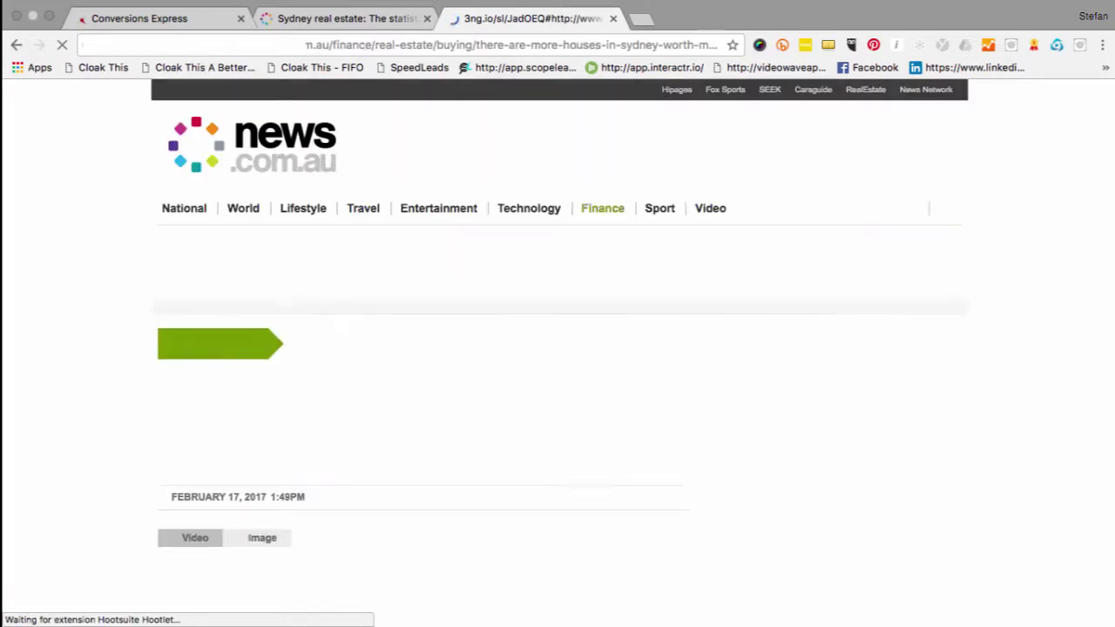
- Read through the news article opened from the share link to check that the Conversion Mat is displayed over it
scroll(599, 284, down, 5)
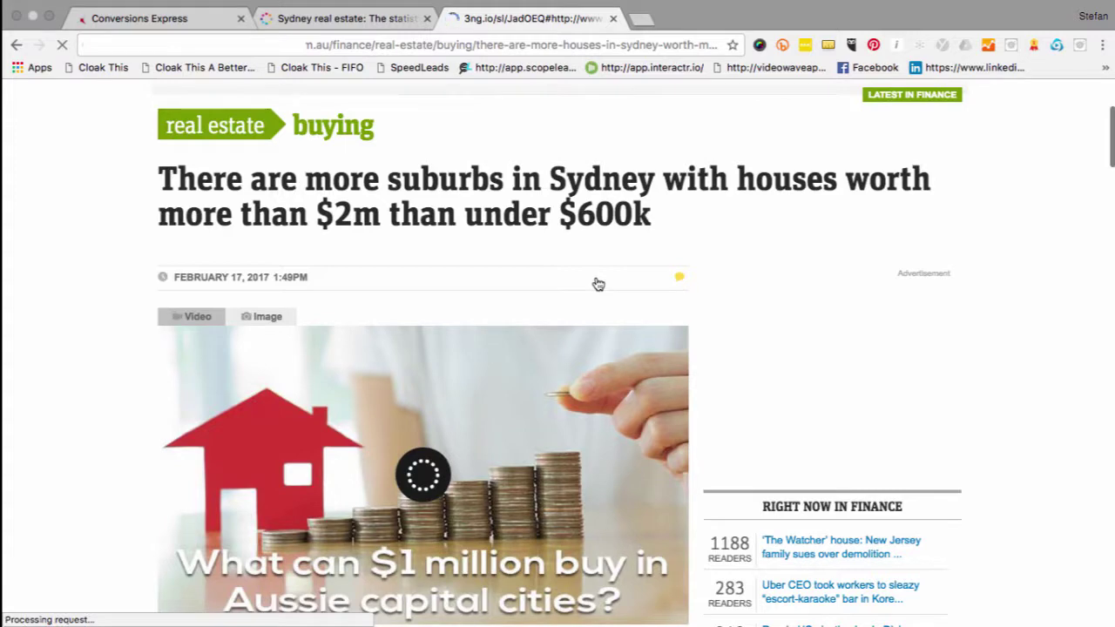
scroll(598, 284, down, 4)
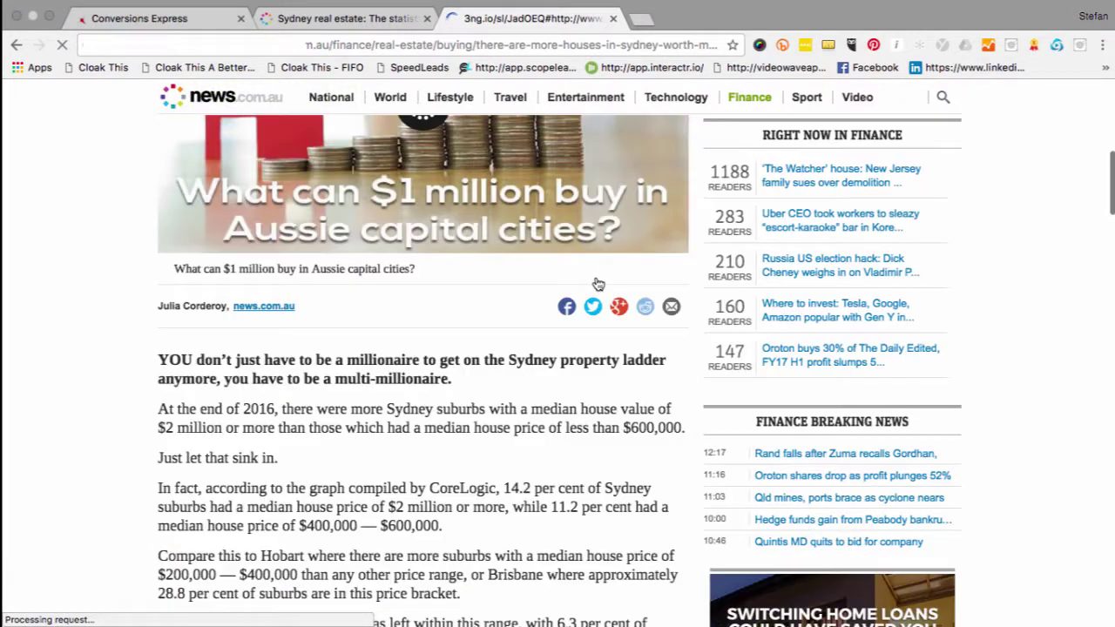
scroll(599, 285, down, 3)
scroll(599, 284, down, 2)
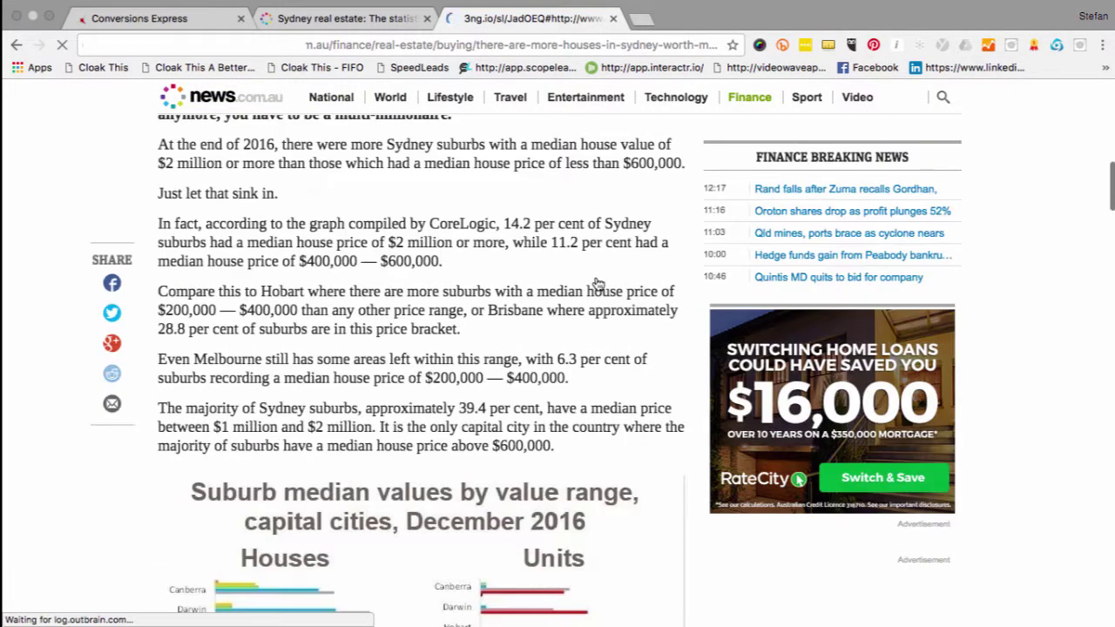
scroll(598, 284, down, 4)
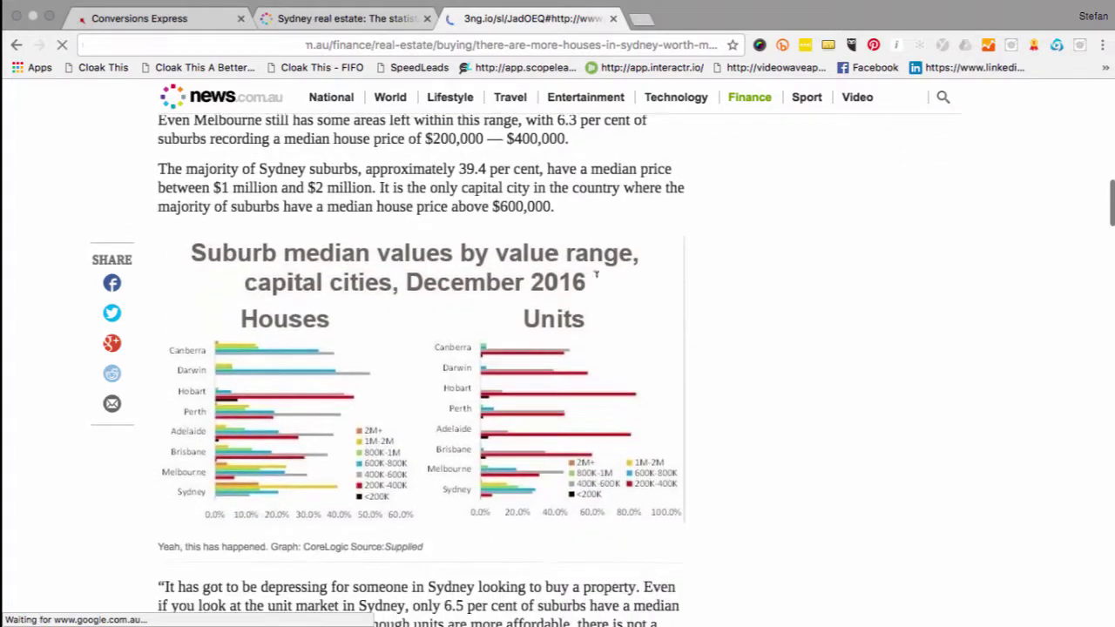
scroll(598, 284, down, 3)
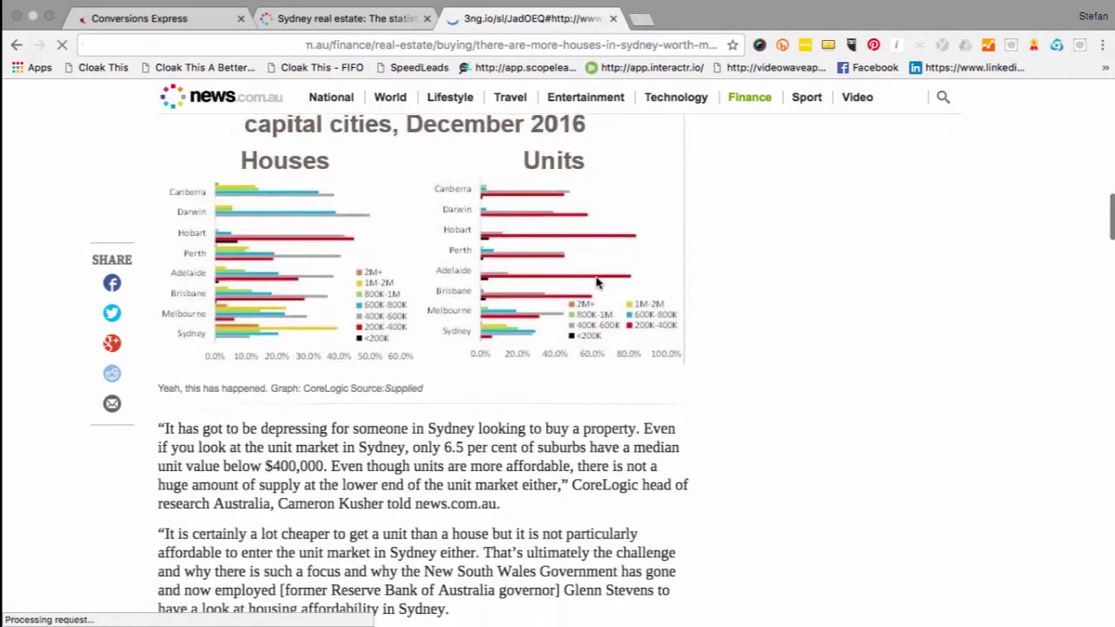
scroll(599, 284, down, 1)
scroll(599, 284, down, 4)
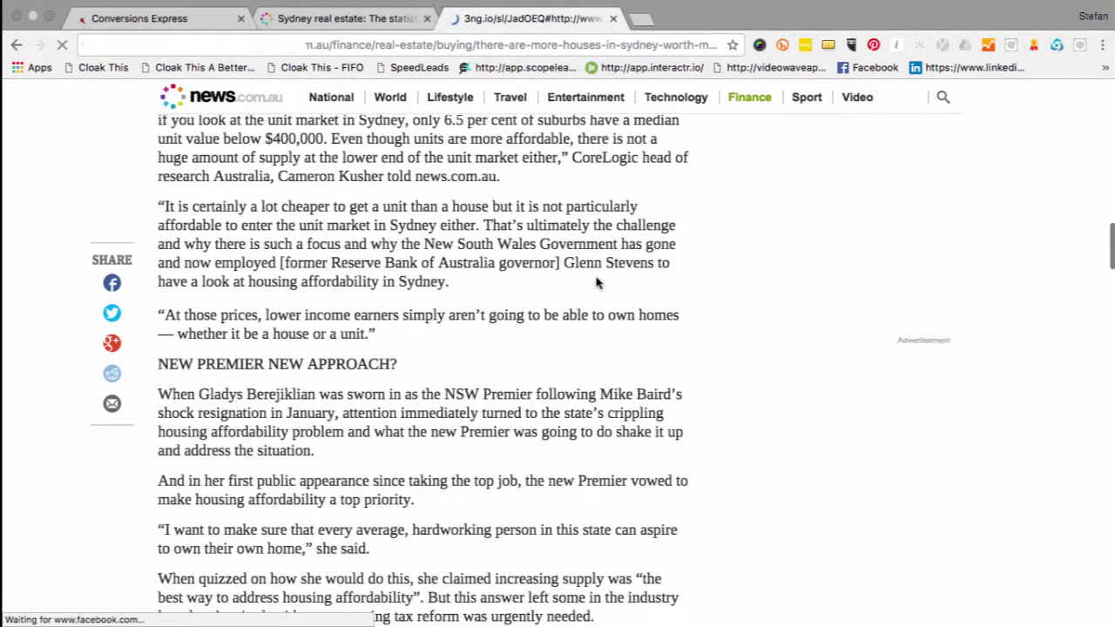
scroll(599, 284, down, 1)
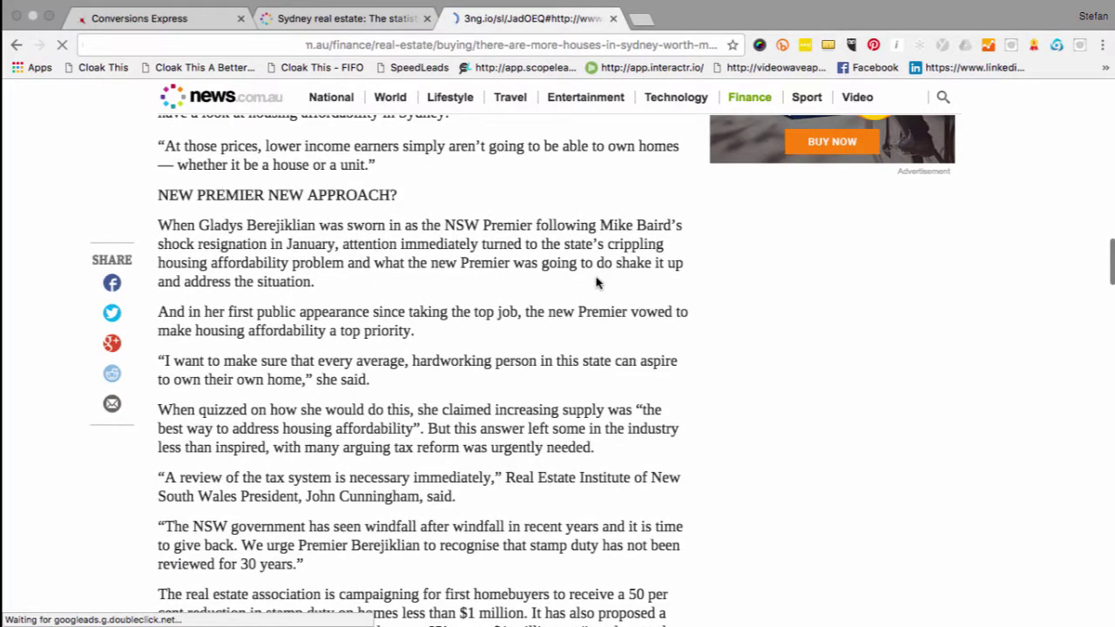
scroll(598, 284, down, 3)
scroll(598, 284, down, 2)
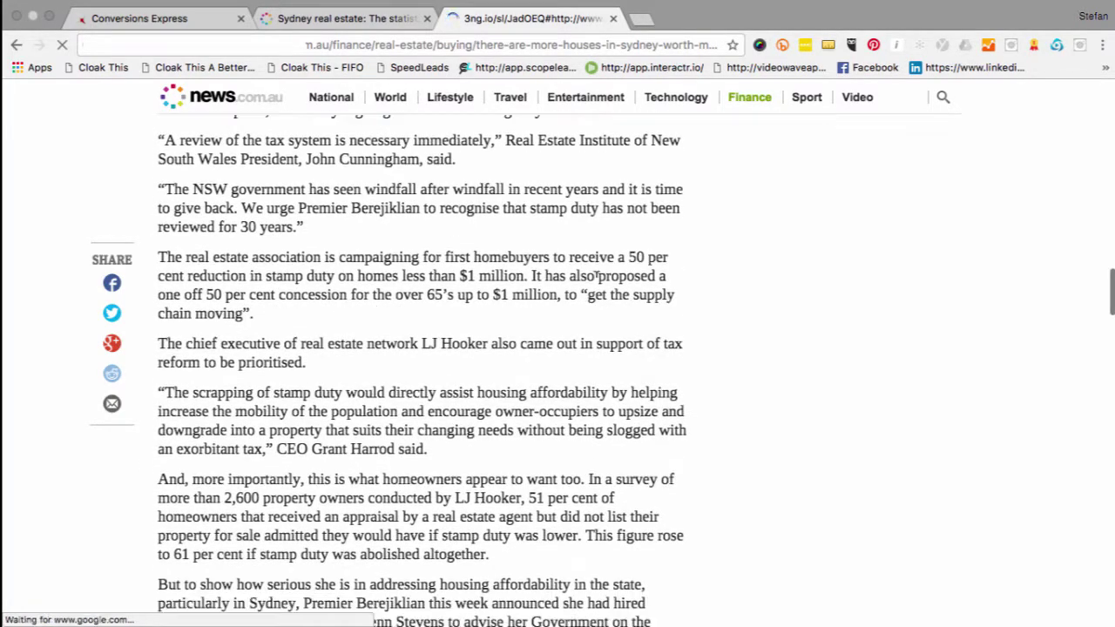
scroll(597, 276, down, 3)
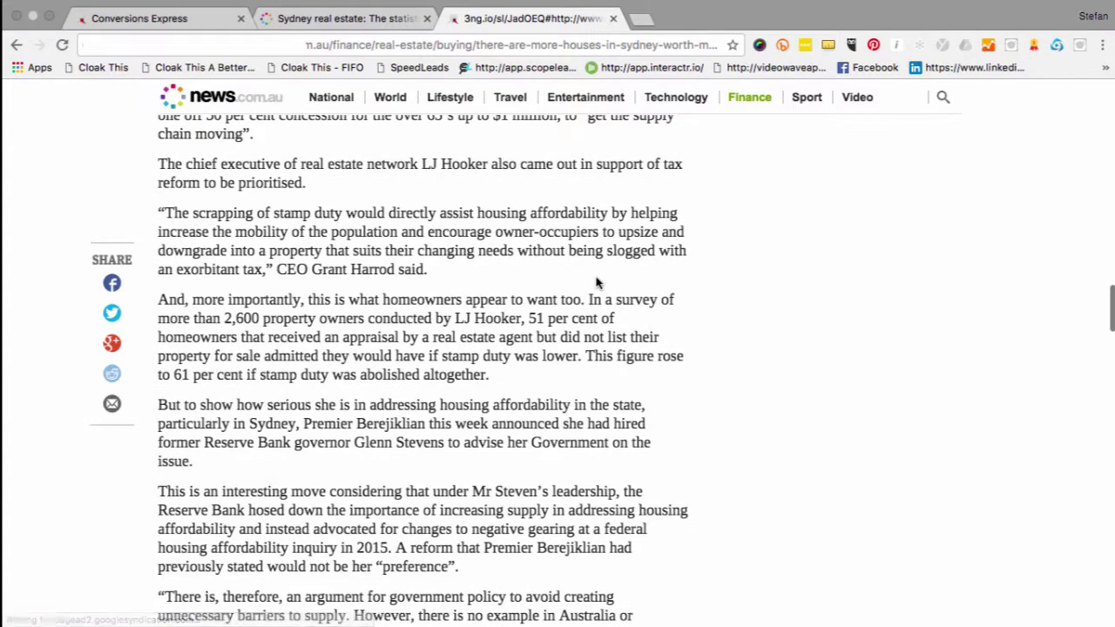
scroll(598, 272, down, 3)
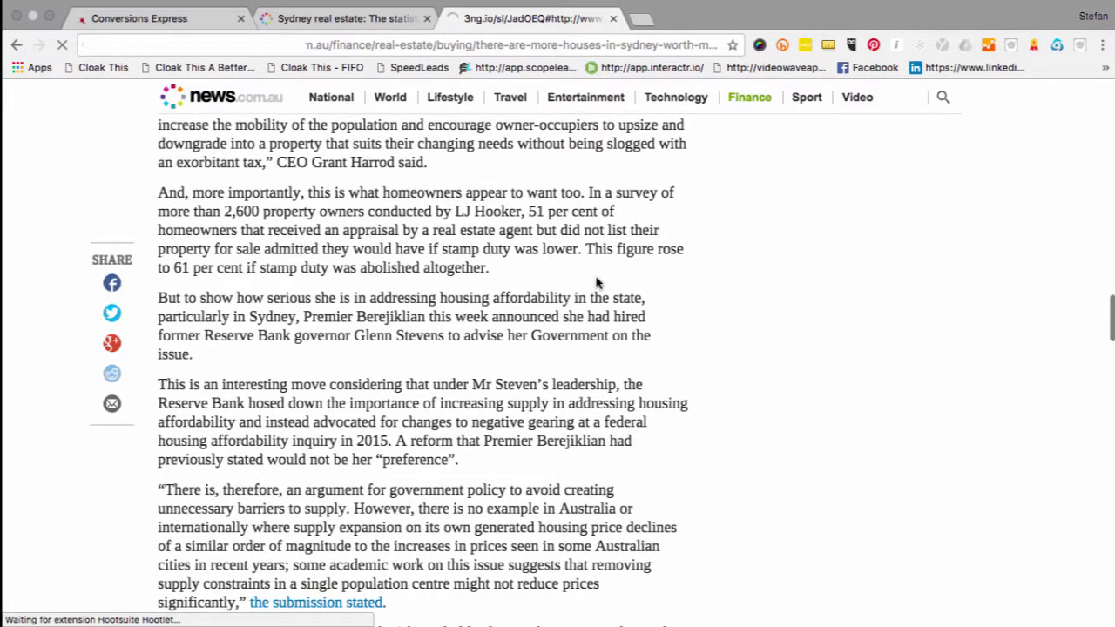
scroll(598, 282, down, 3)
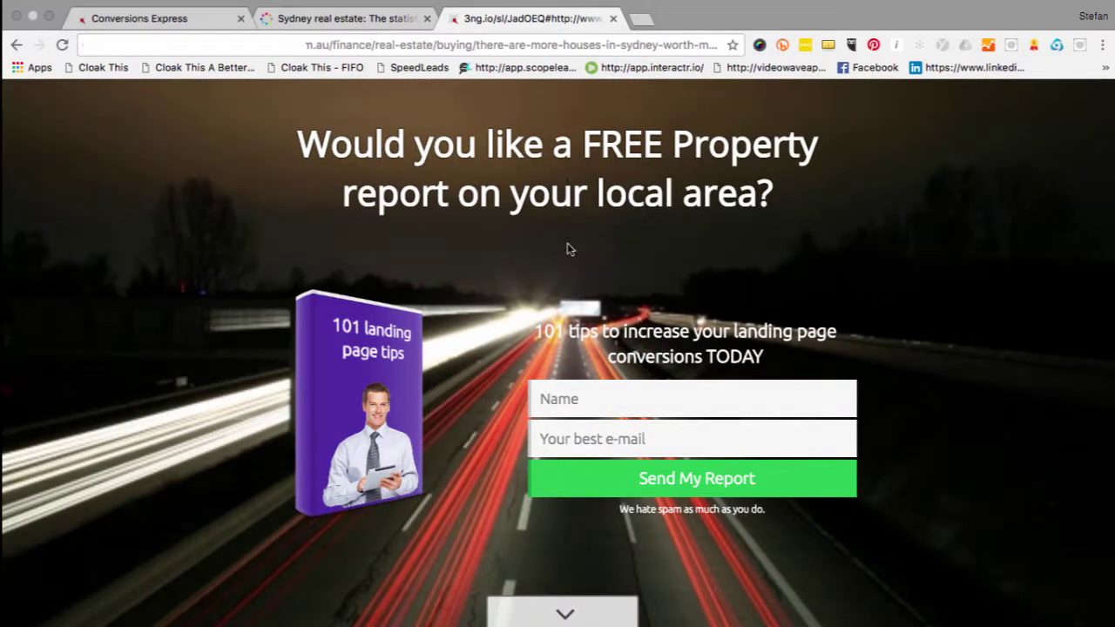
- Fill in the property-report opt-in form with a first name and an e-mail address, and submit it
click(589, 395)
text(Stefan)
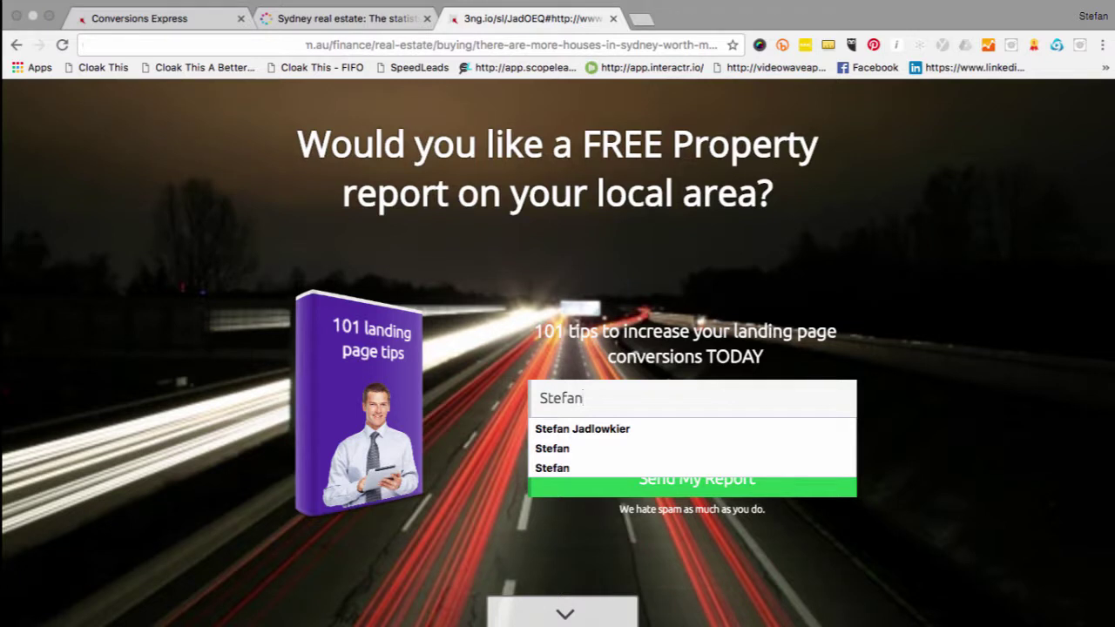
click(592, 448)
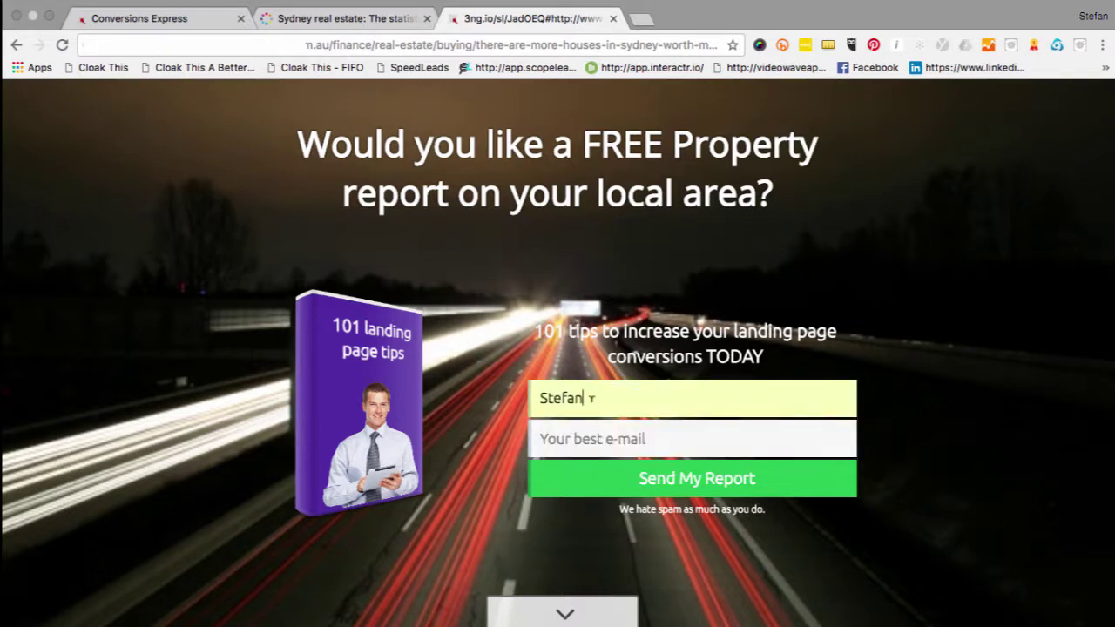
click(591, 439)
text(c)
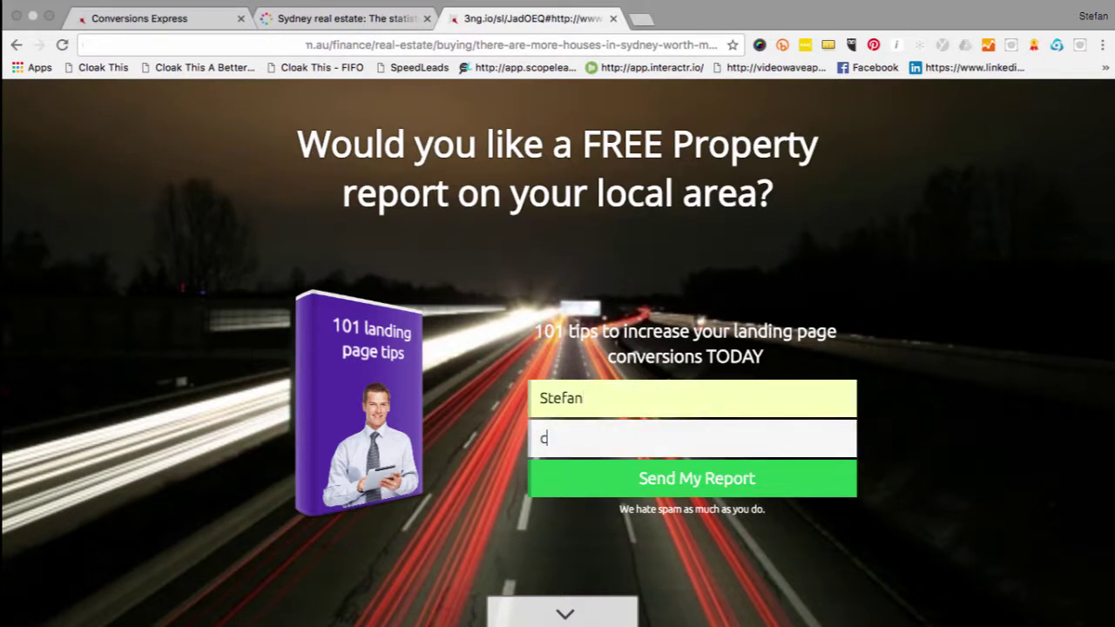
key(BackSpace)
text(ec)
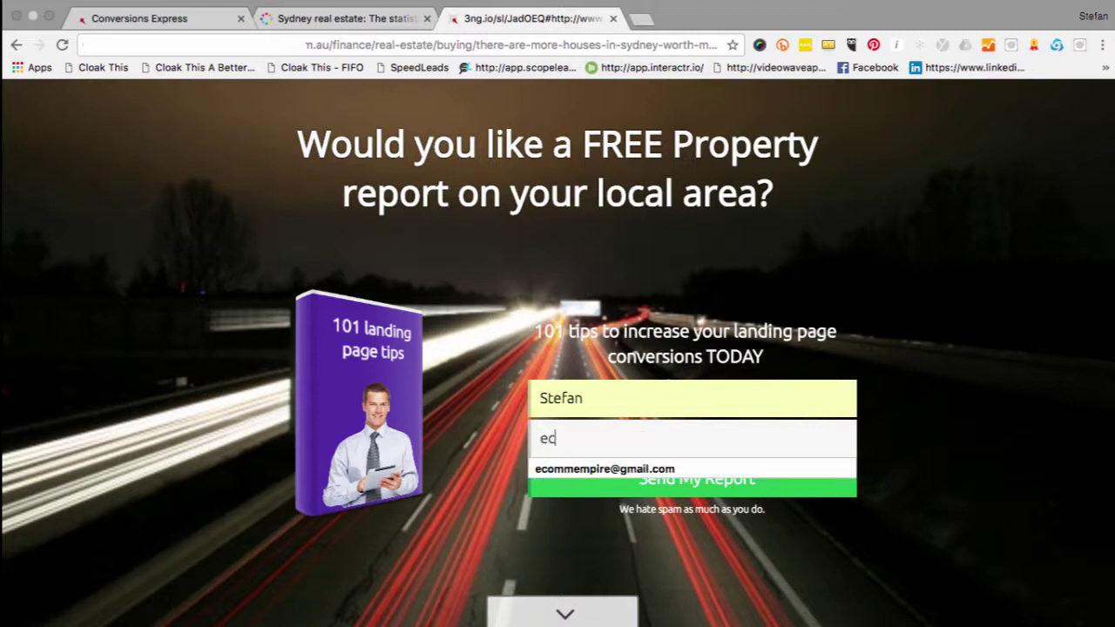
key(Down)
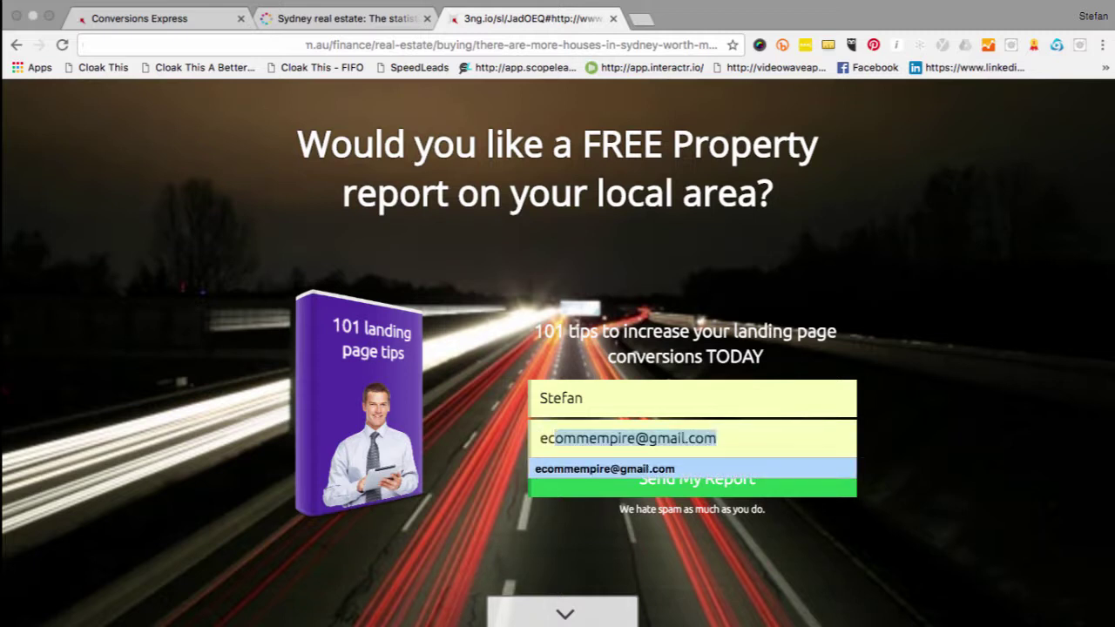
key(Return)
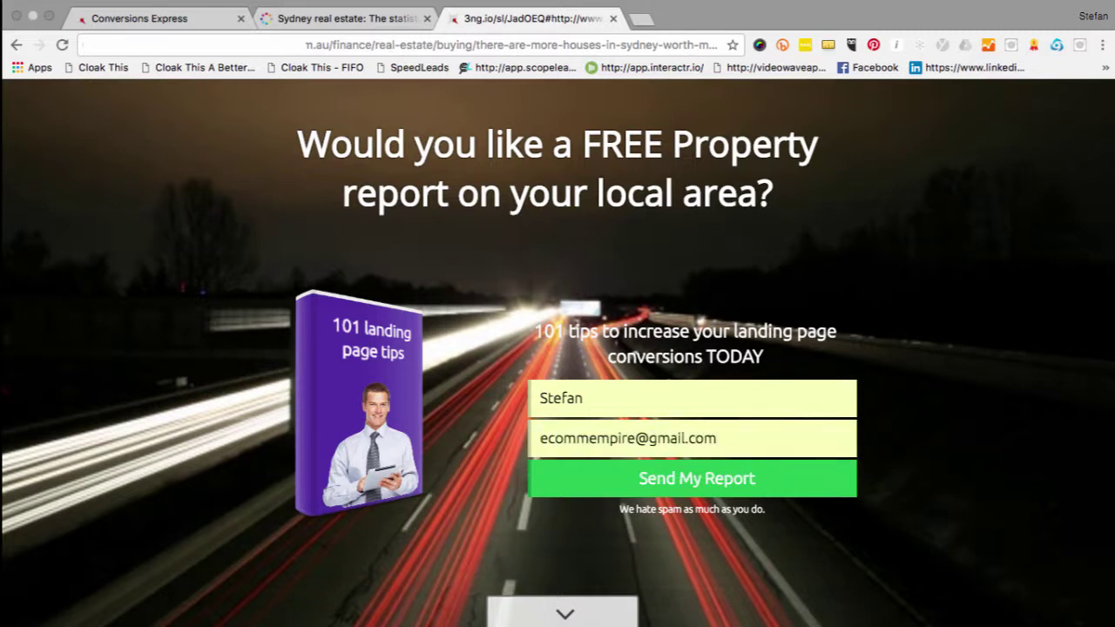
click(652, 482)
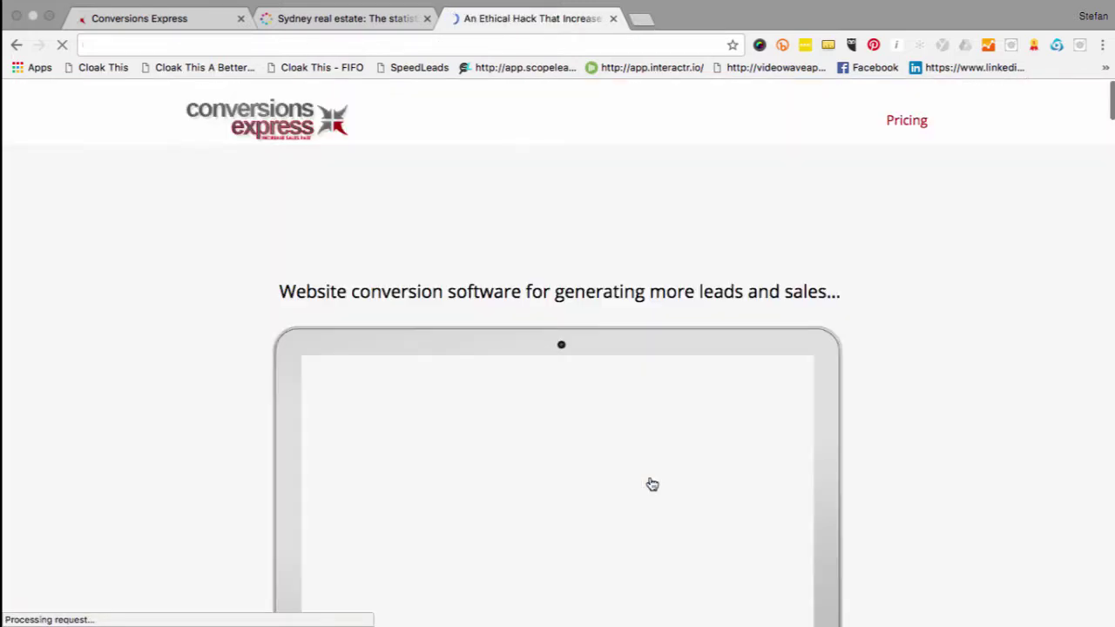
- Look over the Conversions Express landing page that follows the opt-in, briefly playing and pausing its video
scroll(929, 394, down, 5)
scroll(929, 394, down, 9)
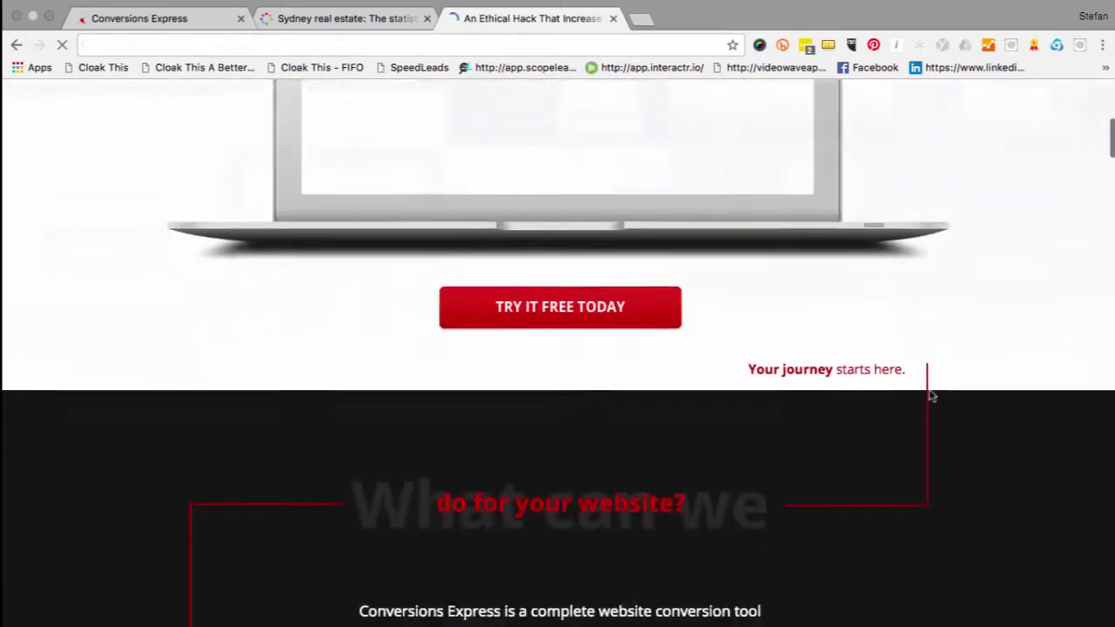
scroll(928, 394, up, 5)
scroll(925, 387, up, 7)
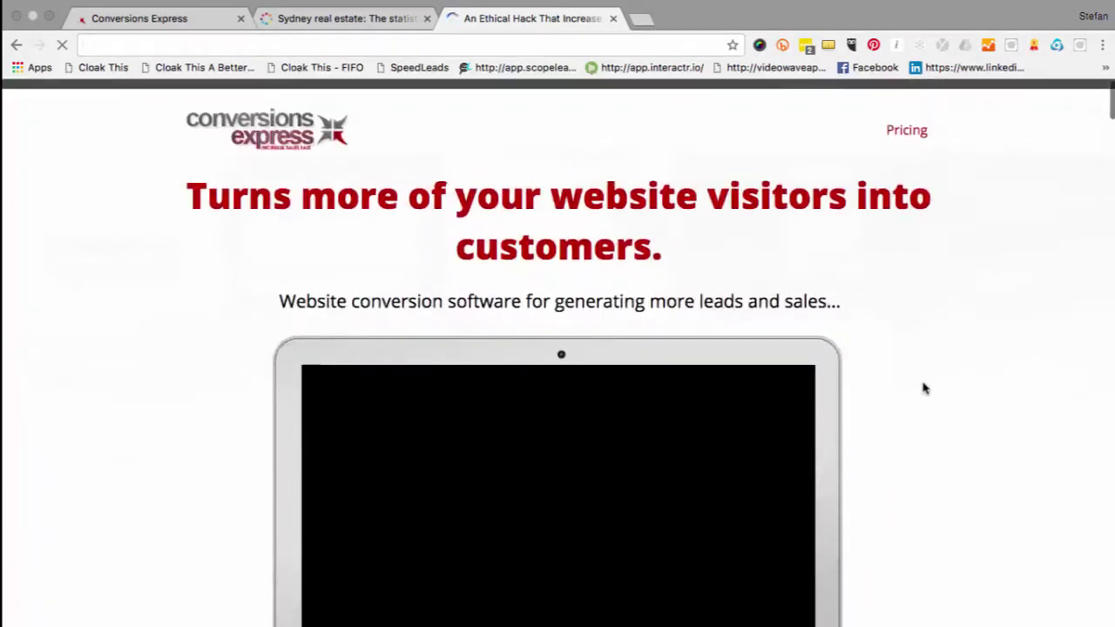
click(560, 491)
scroll(650, 467, down, 2)
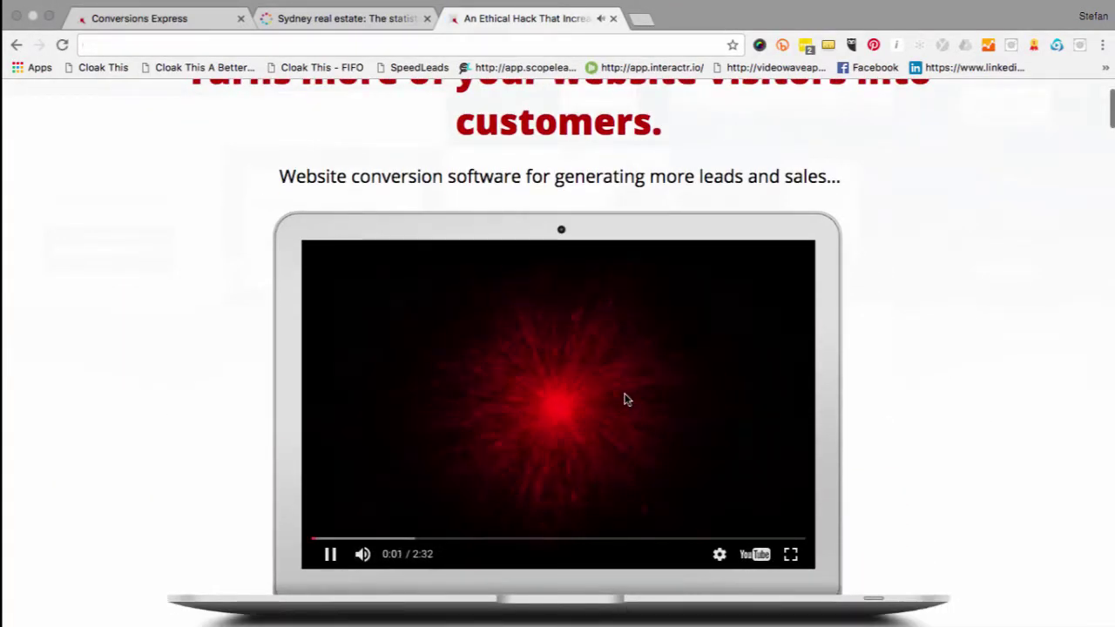
click(625, 398)
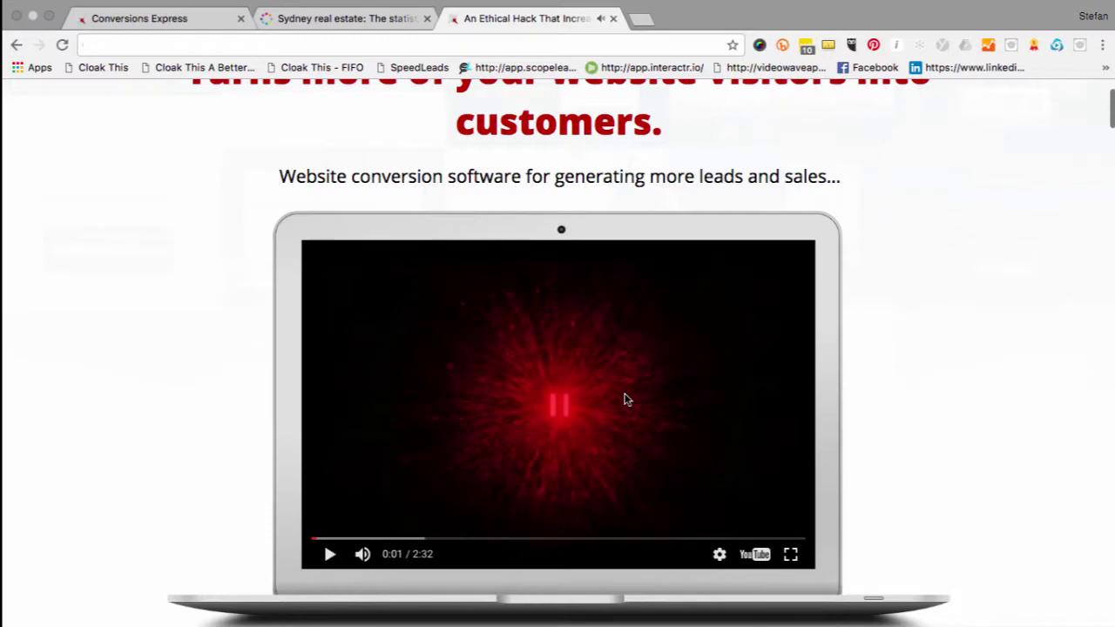
- Return to the Conversions Express dashboard and open the list of existing Share campaigns
click(358, 24)
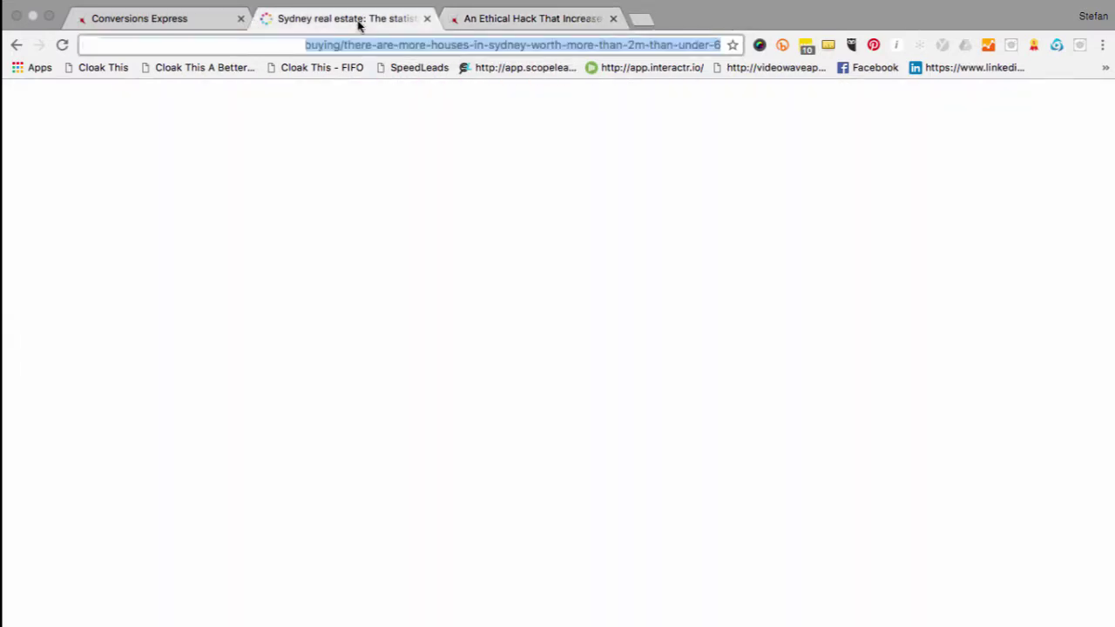
scroll(402, 234, up, 10)
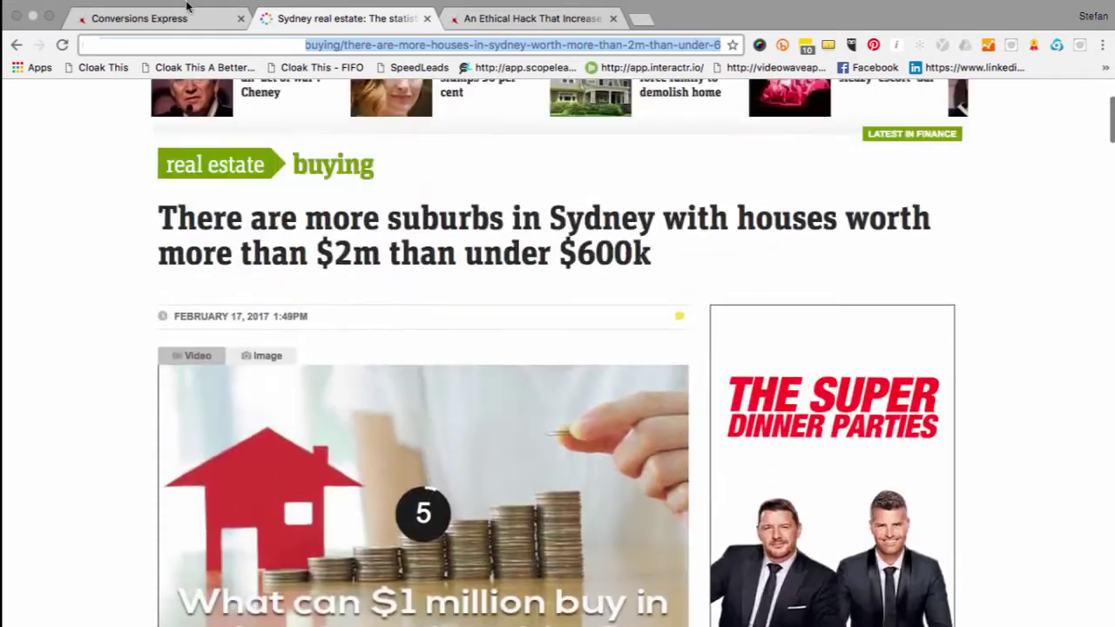
click(155, 26)
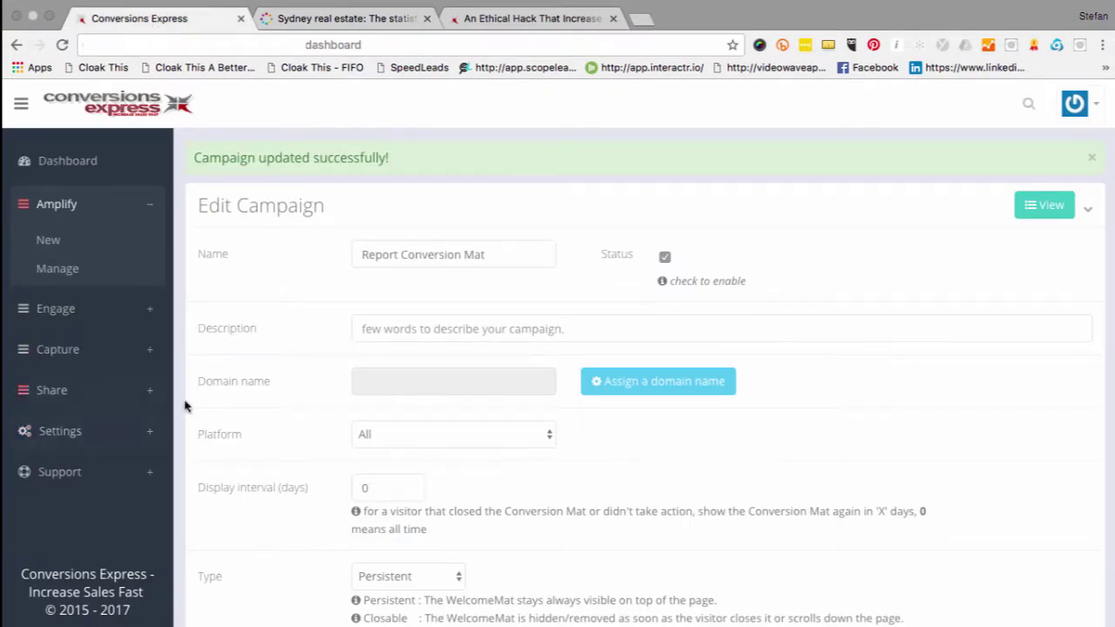
click(83, 396)
click(65, 398)
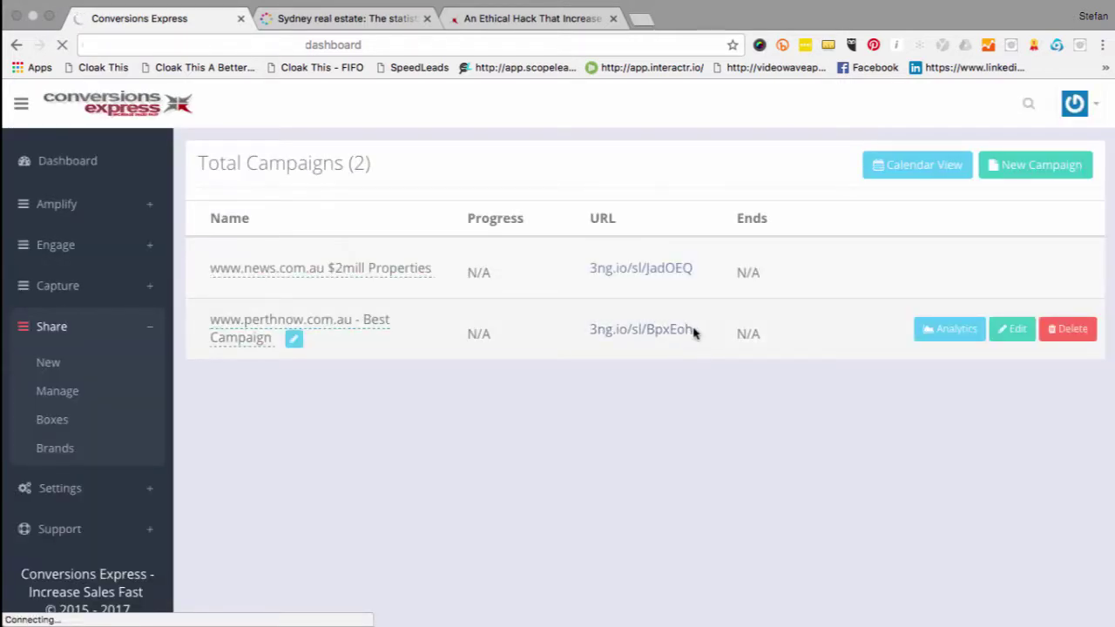
drag(695, 331, 587, 330)
key(ctrl+c)
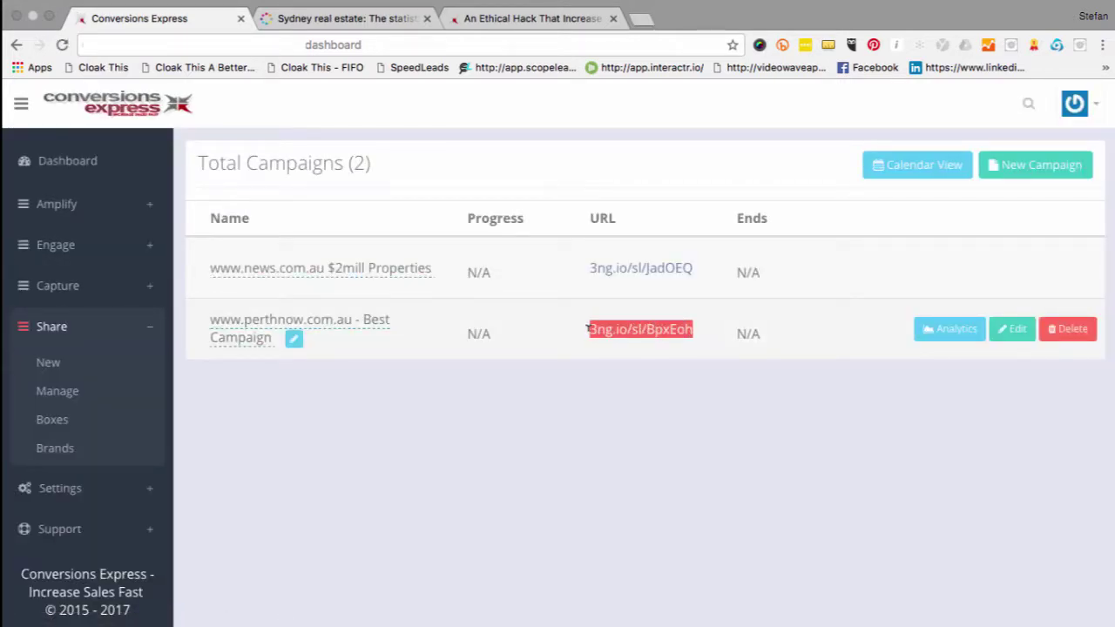
click(641, 17)
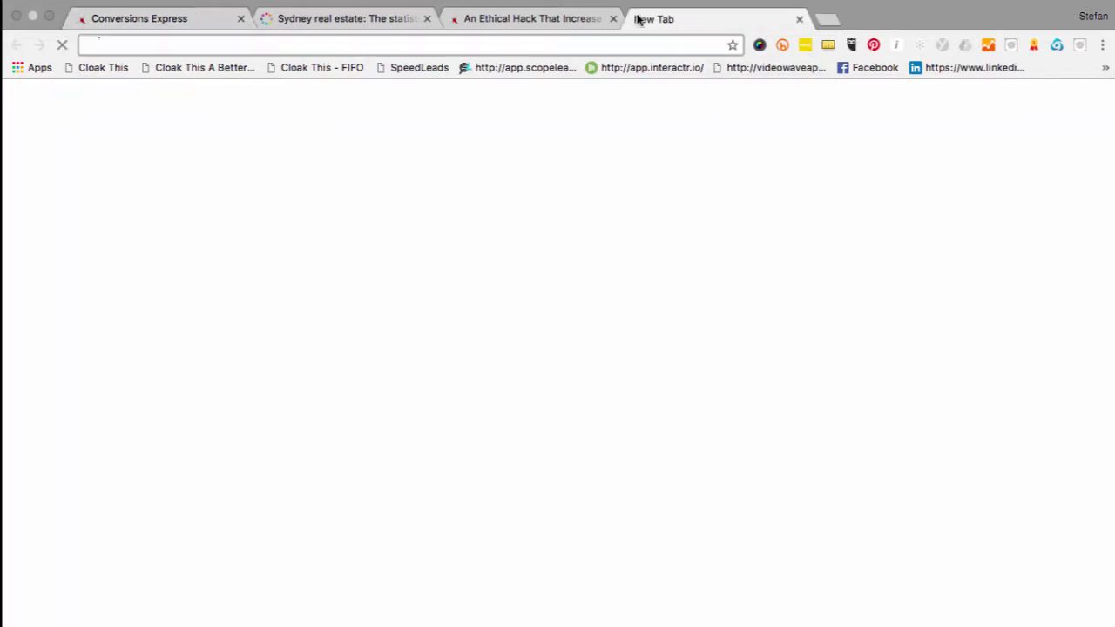
key(ctrl+v)
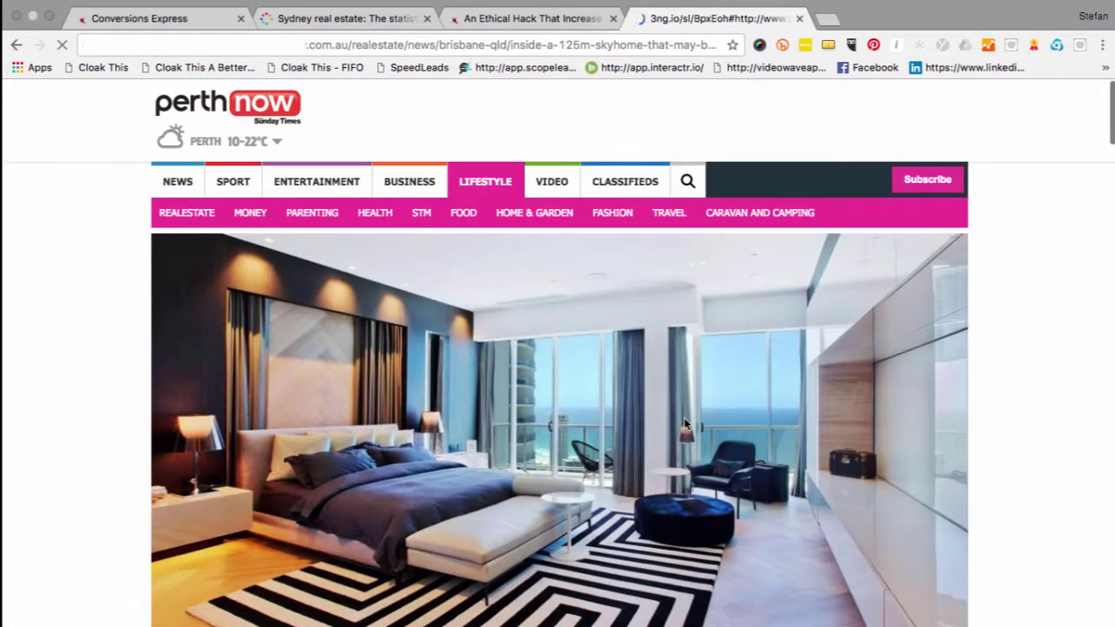
- Read through the PerthNow penthouse article opened from the share link and return to its beginning
scroll(684, 424, down, 1)
scroll(685, 424, down, 5)
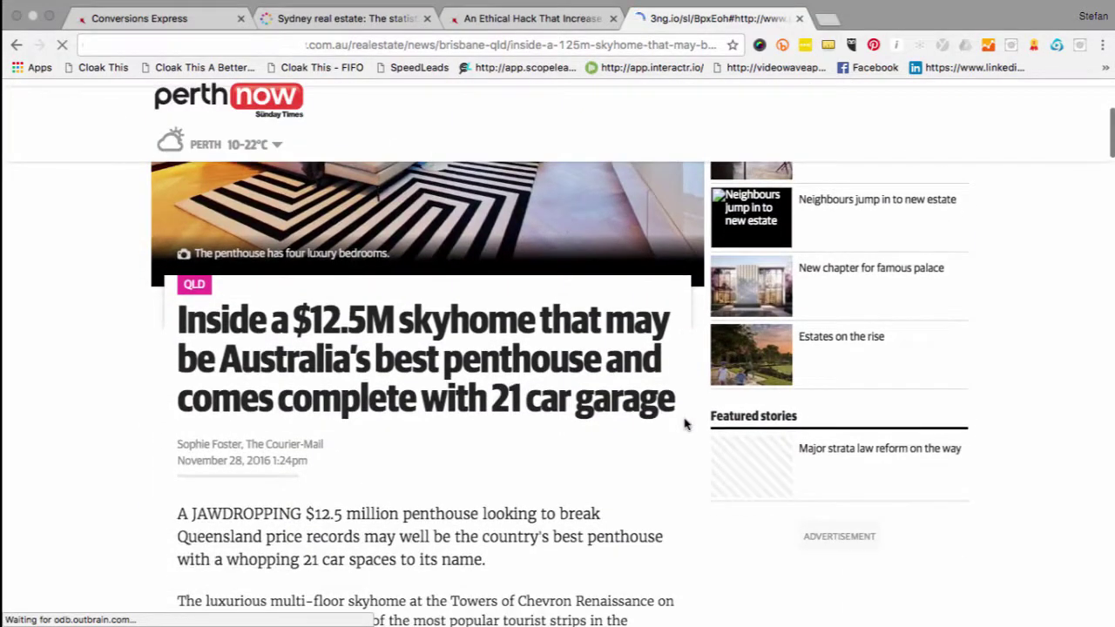
scroll(685, 424, down, 10)
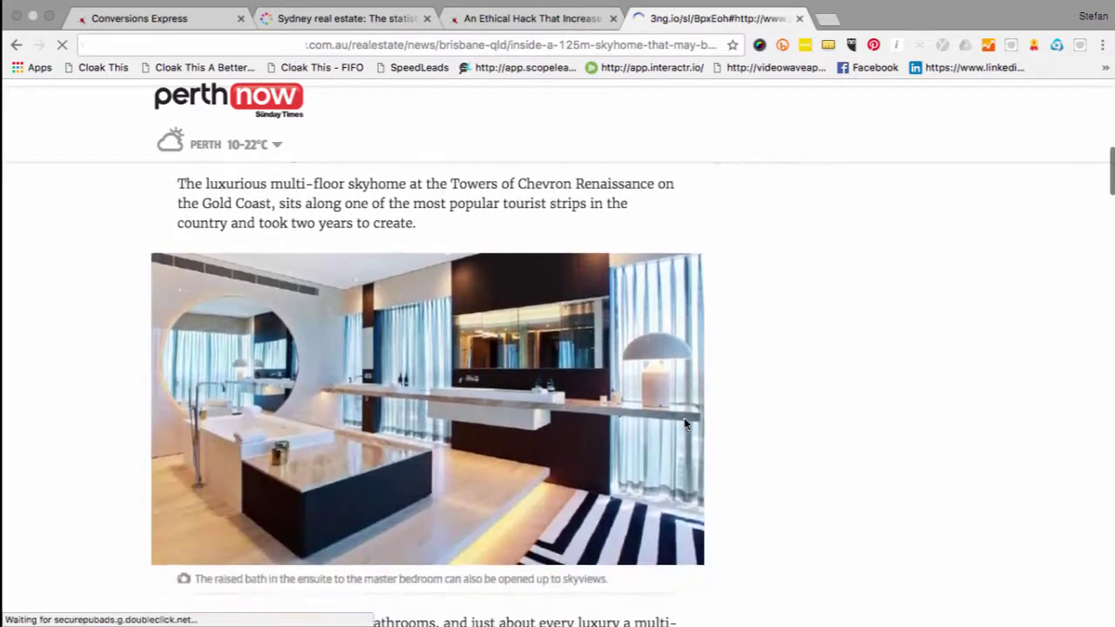
scroll(685, 424, down, 8)
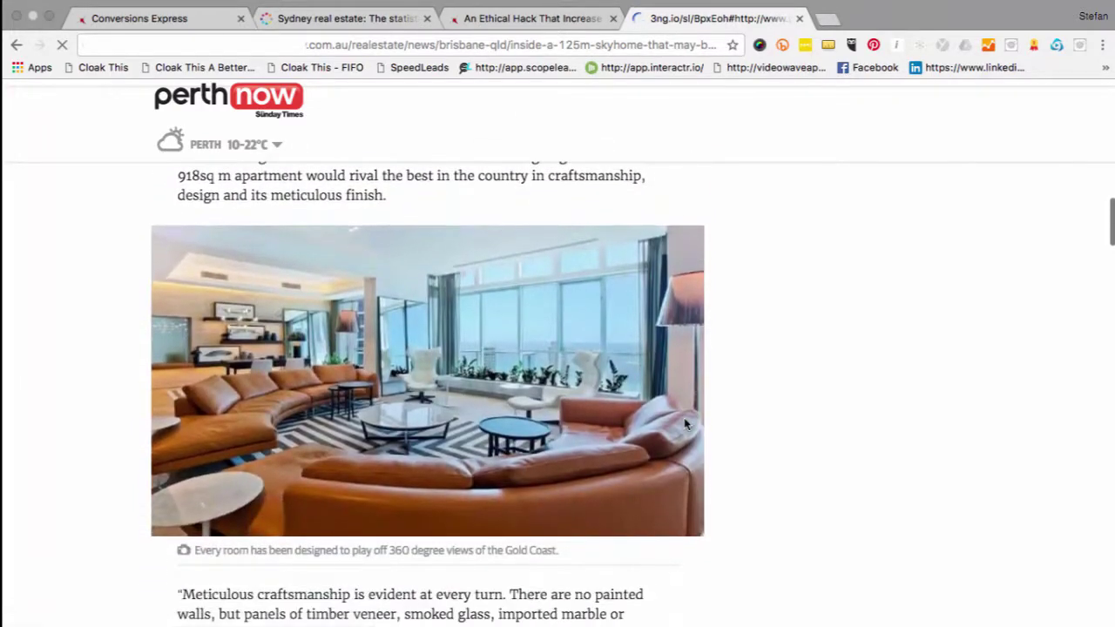
scroll(685, 424, down, 8)
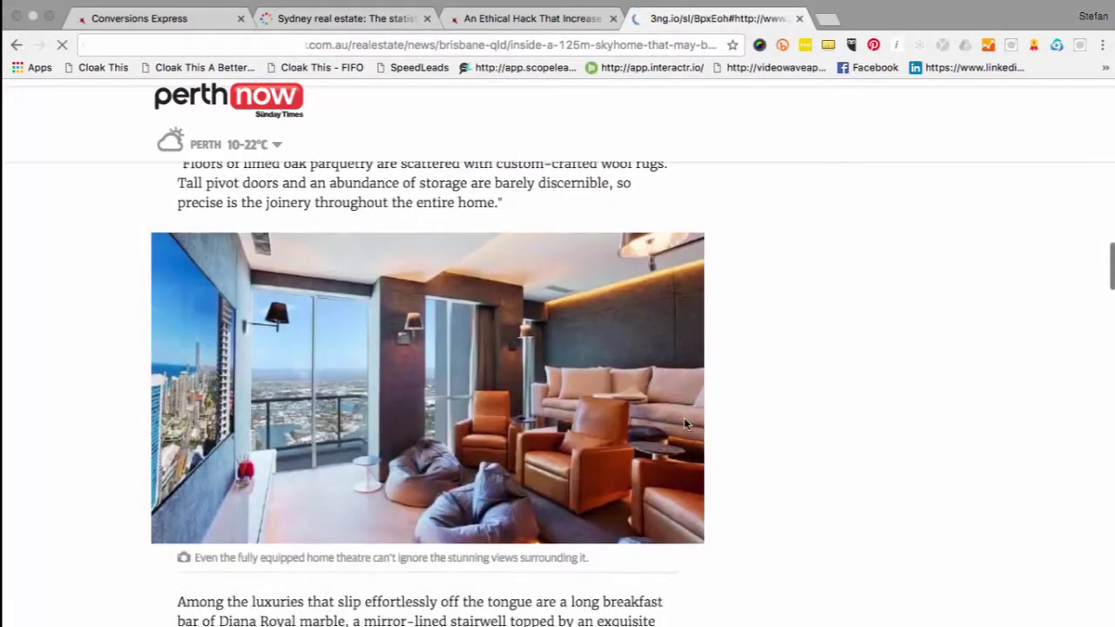
scroll(685, 424, down, 10)
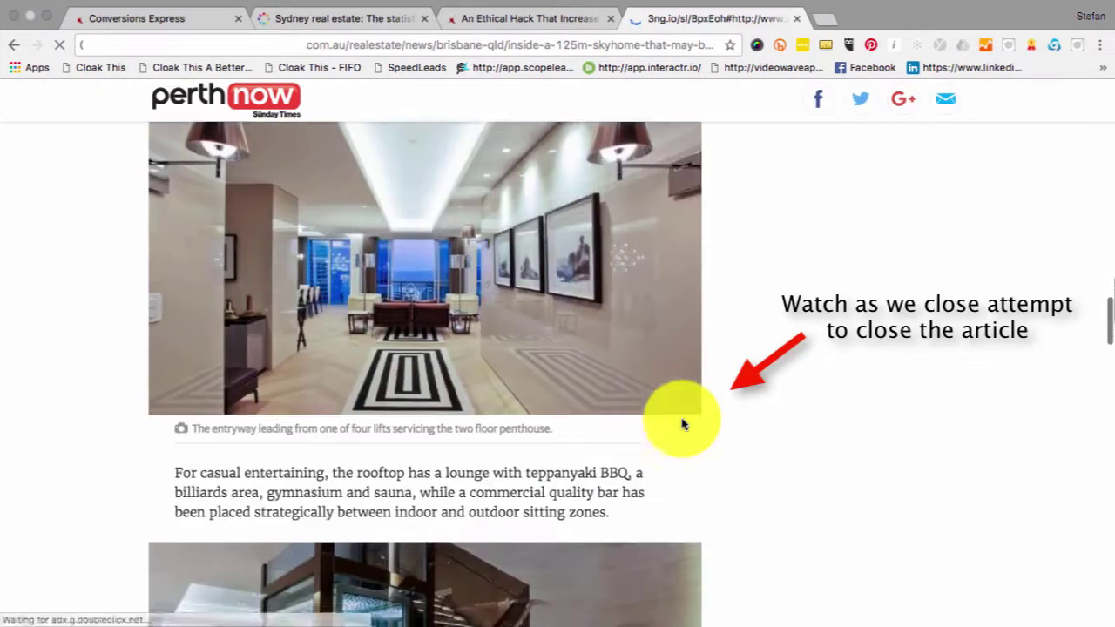
scroll(685, 424, down, 6)
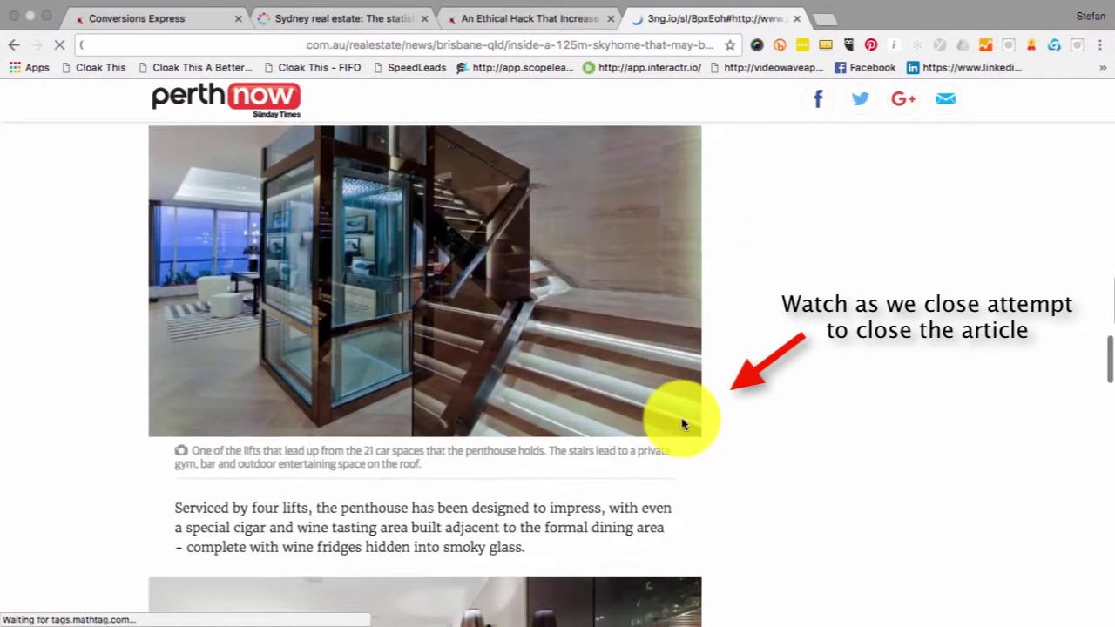
scroll(685, 424, up, 18)
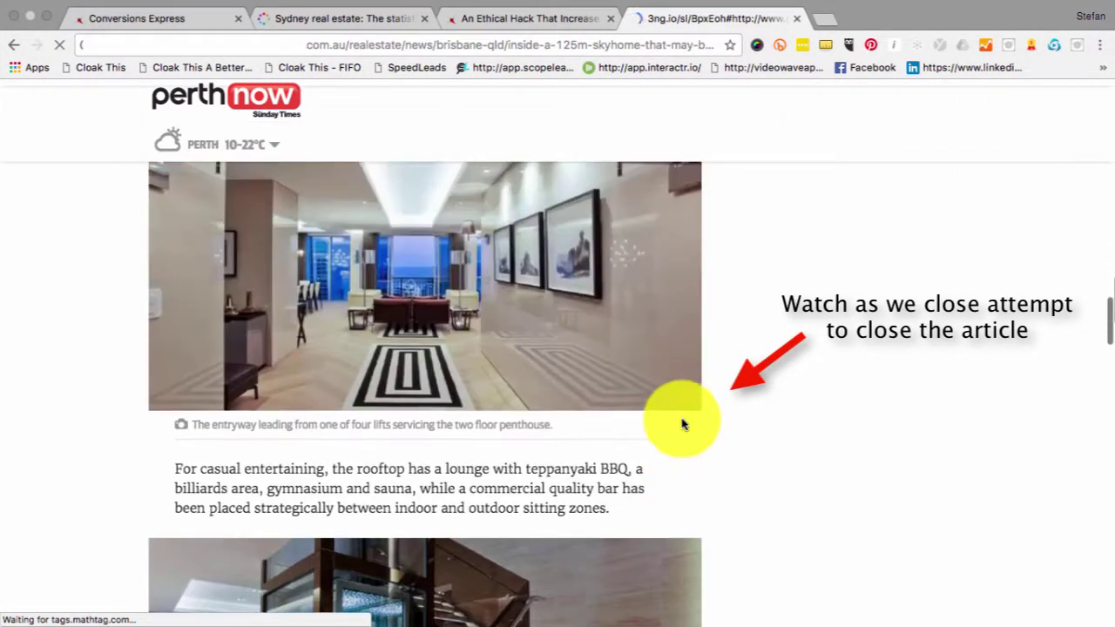
scroll(644, 294, up, 10)
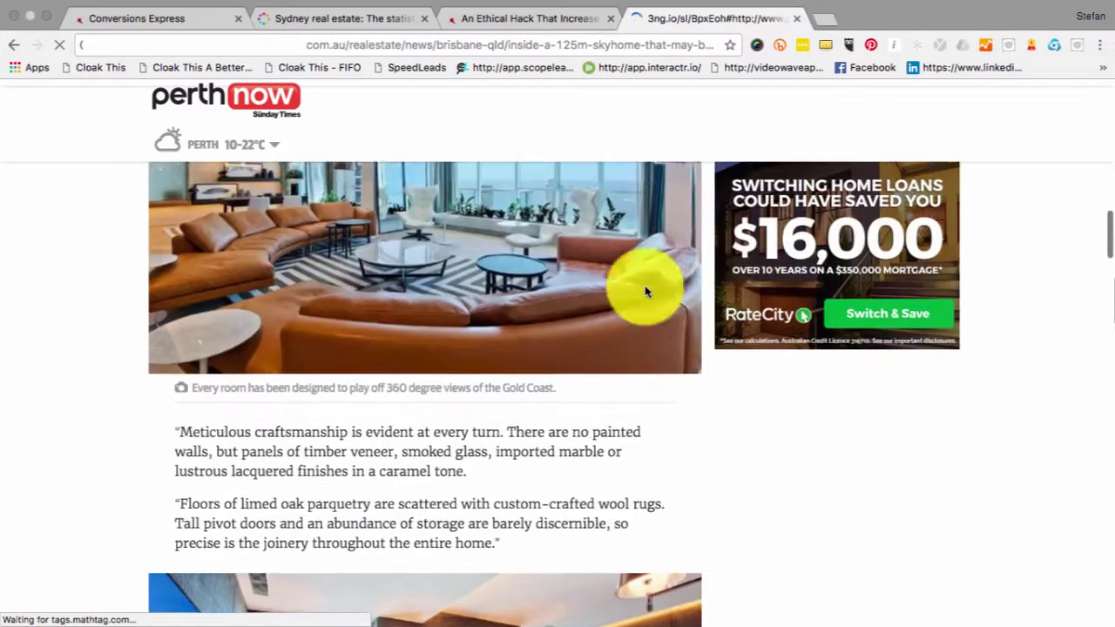
scroll(645, 293, up, 8)
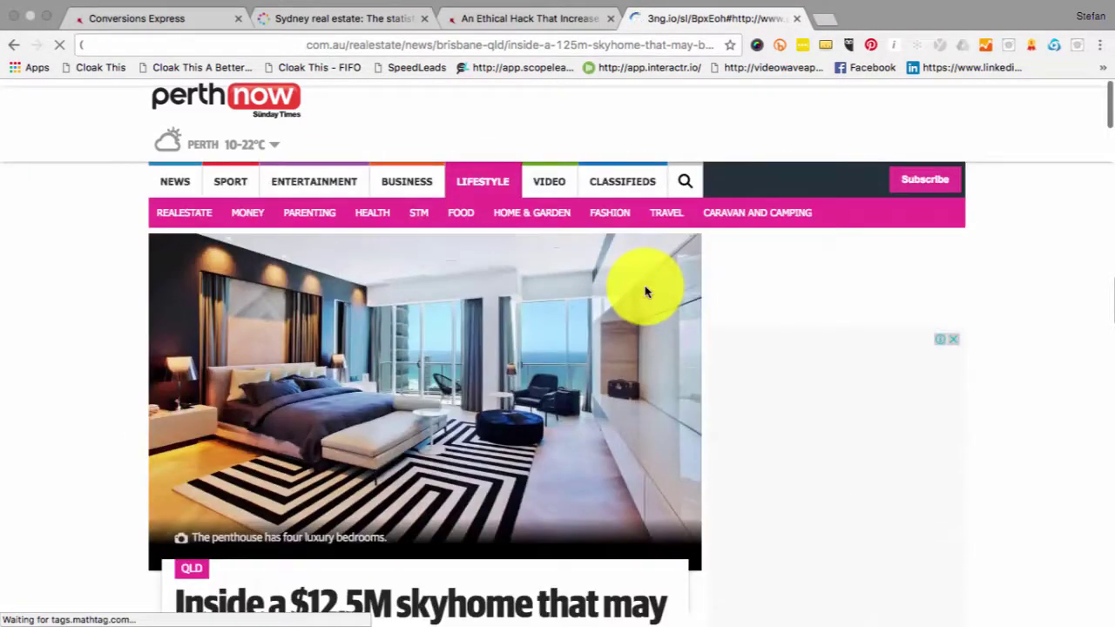